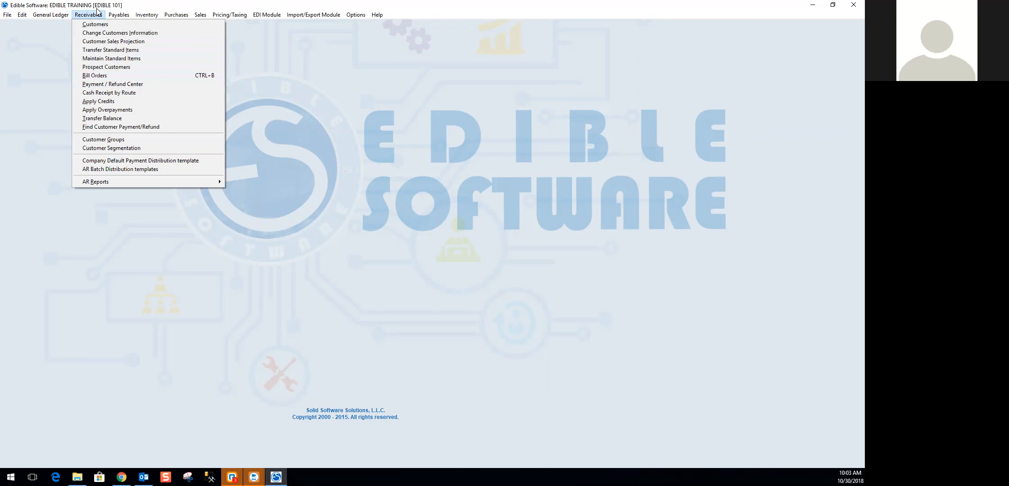
- Open Code Maintenance, look through the code types for Payment Instruments, and close the window
mouse_move(9, 17)
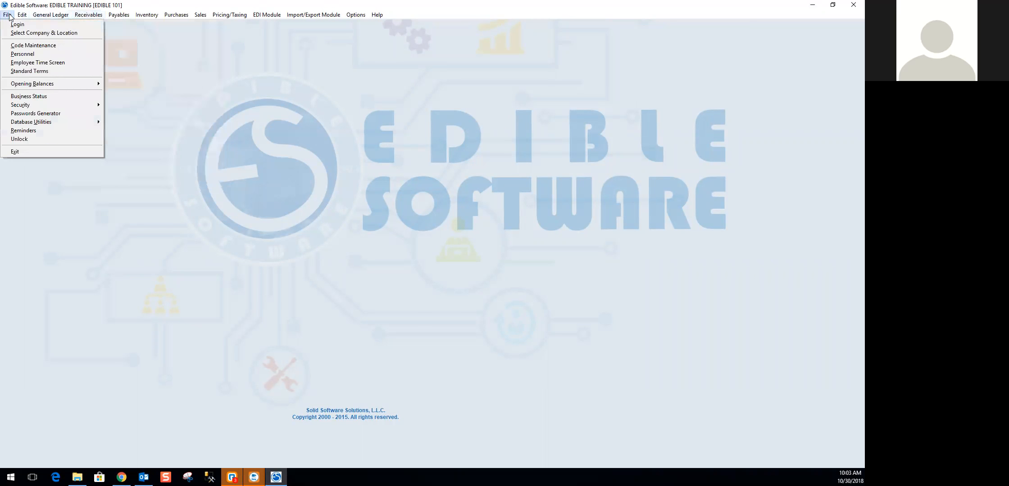
left_click(13, 46)
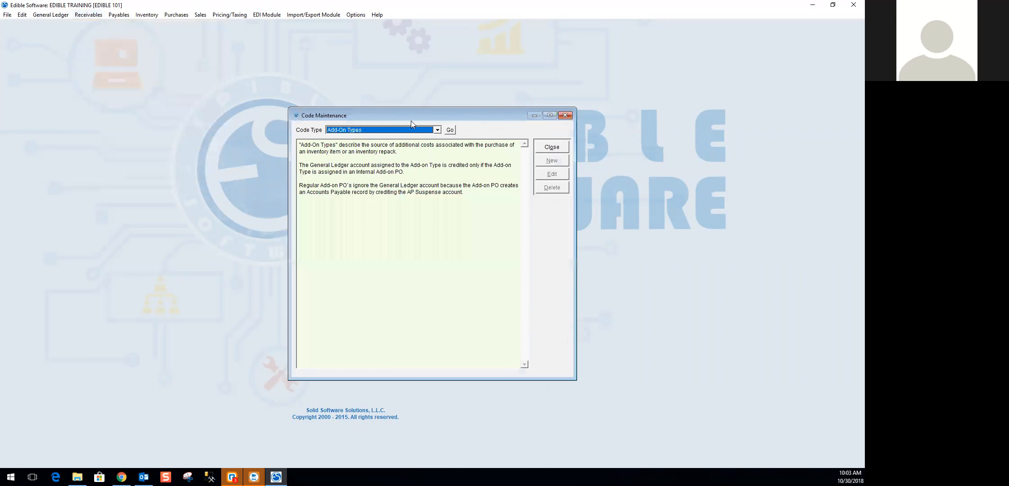
left_click(436, 130)
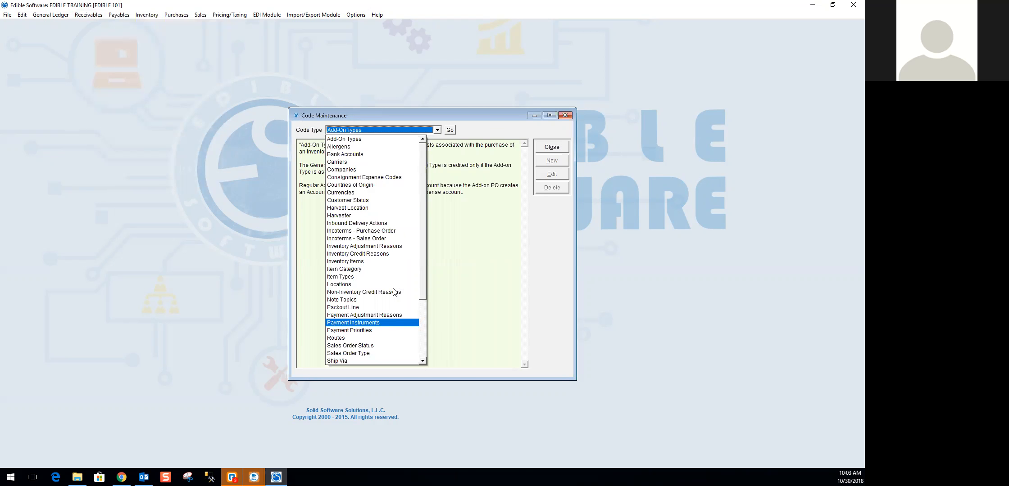
left_click(557, 147)
left_click(552, 147)
- Review the company default payment distribution template for United States Dollar and close it
left_click(82, 17)
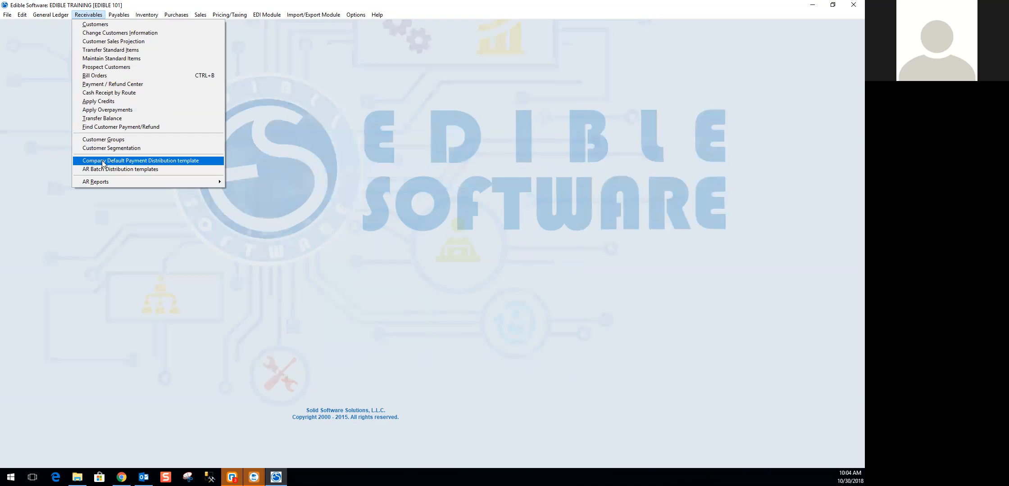
left_click(145, 162)
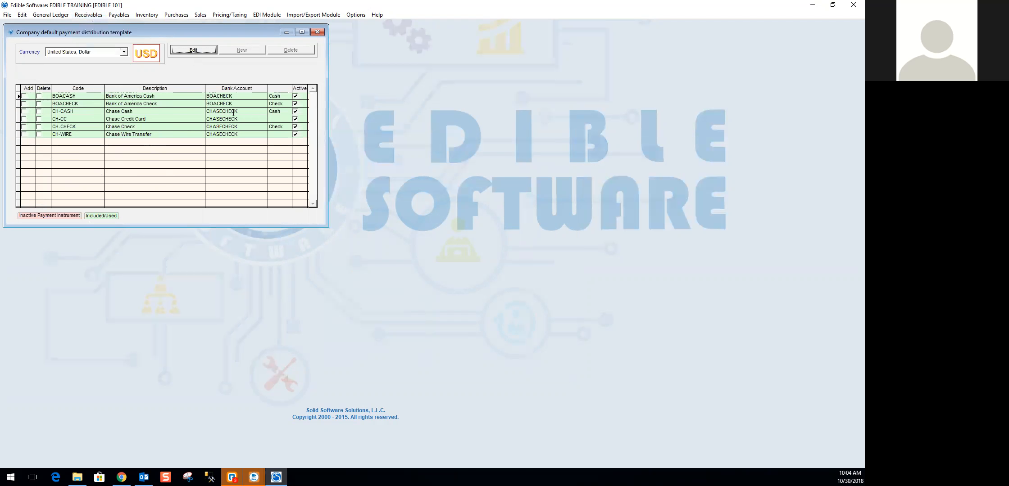
left_click(317, 32)
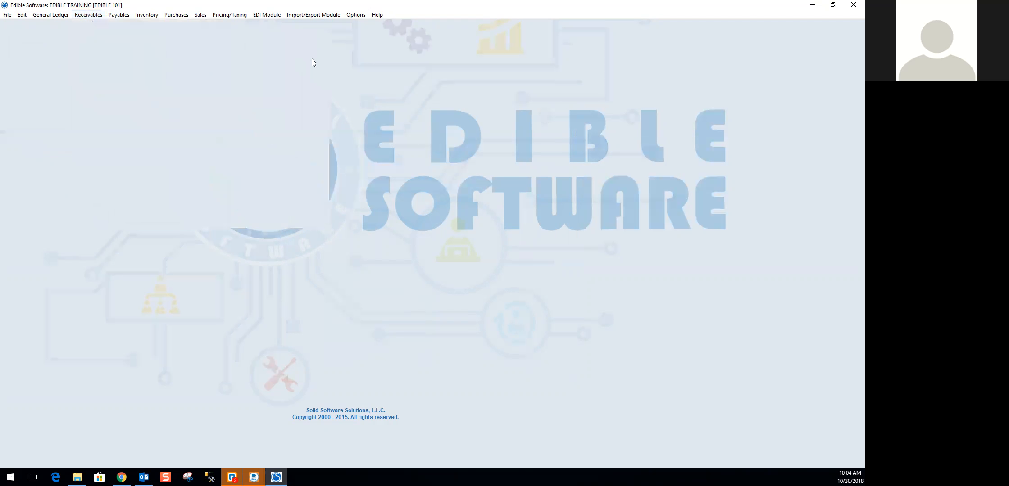
- Open the AR batch distribution templates, move the window toward the middle, and check which distribution templates exist
left_click(88, 16)
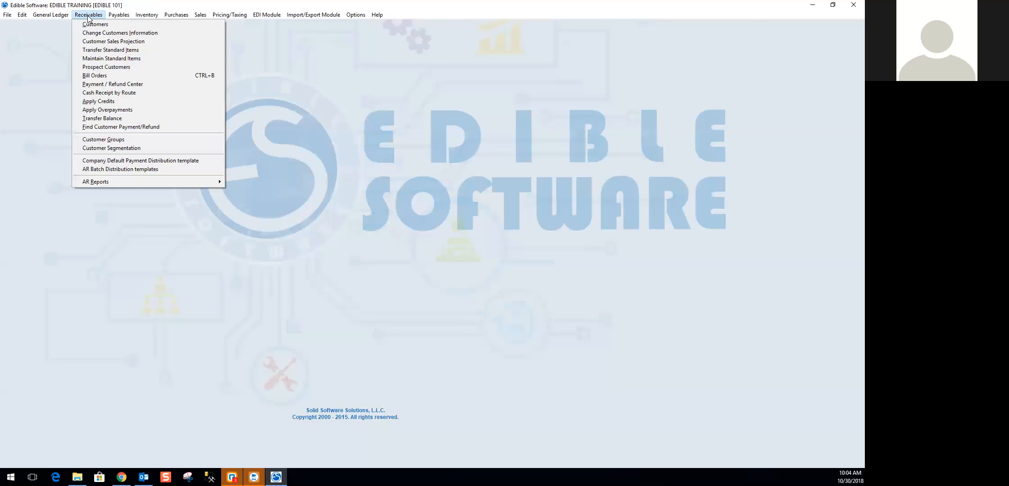
left_click(114, 169)
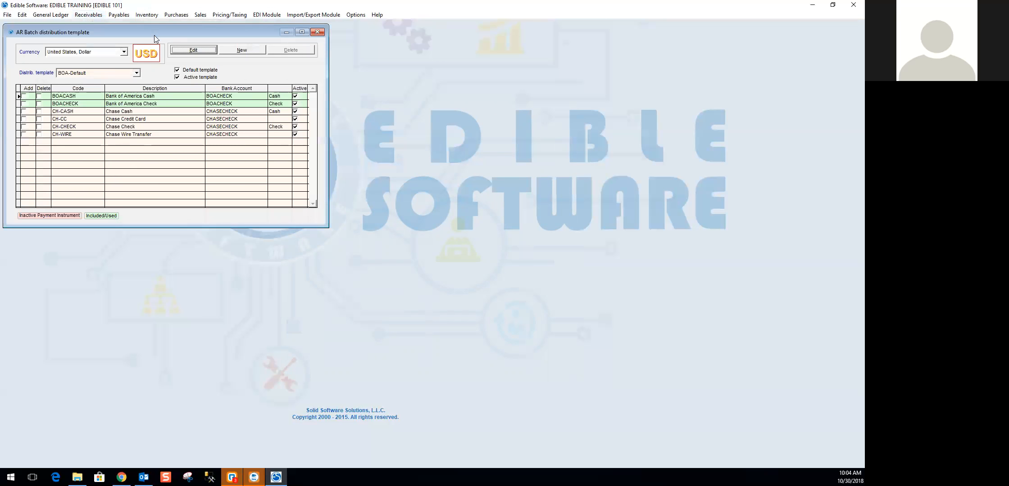
left_click_drag(176, 34, 378, 73)
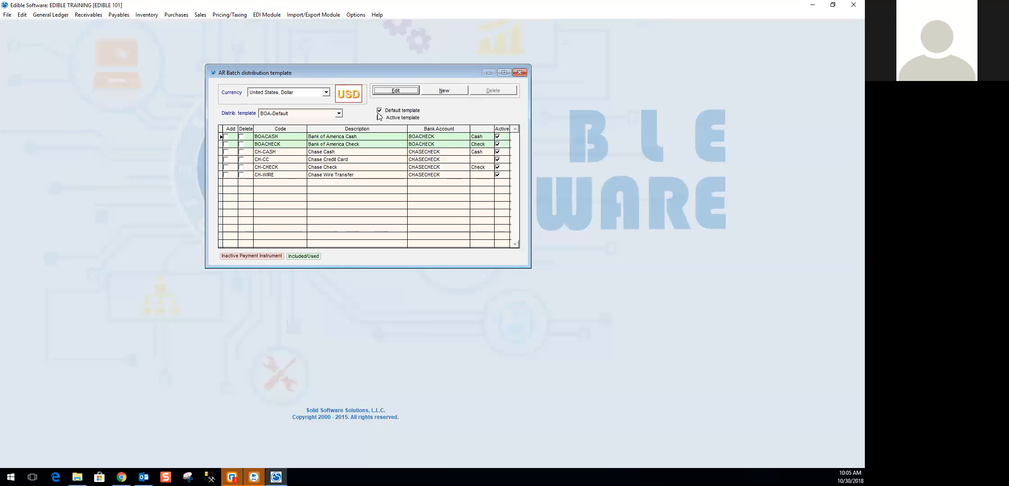
left_click(338, 115)
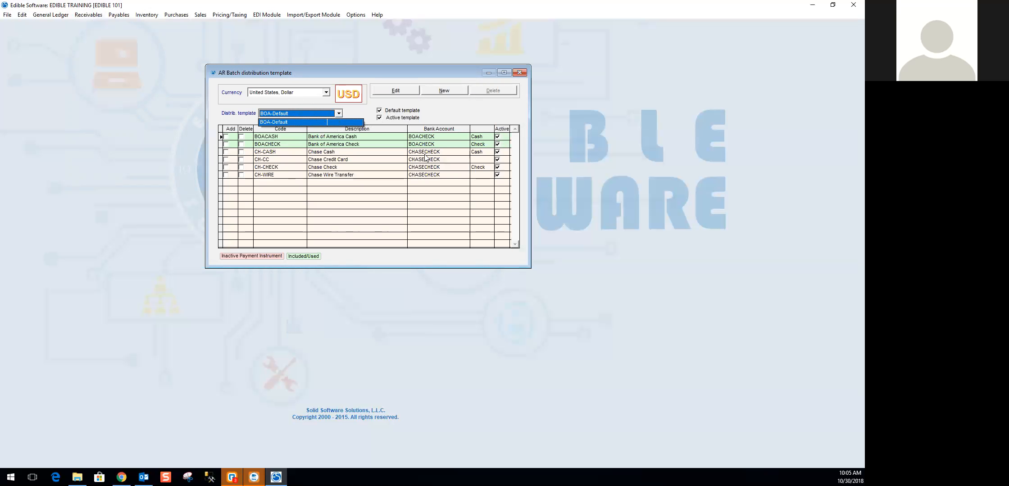
left_click(365, 111)
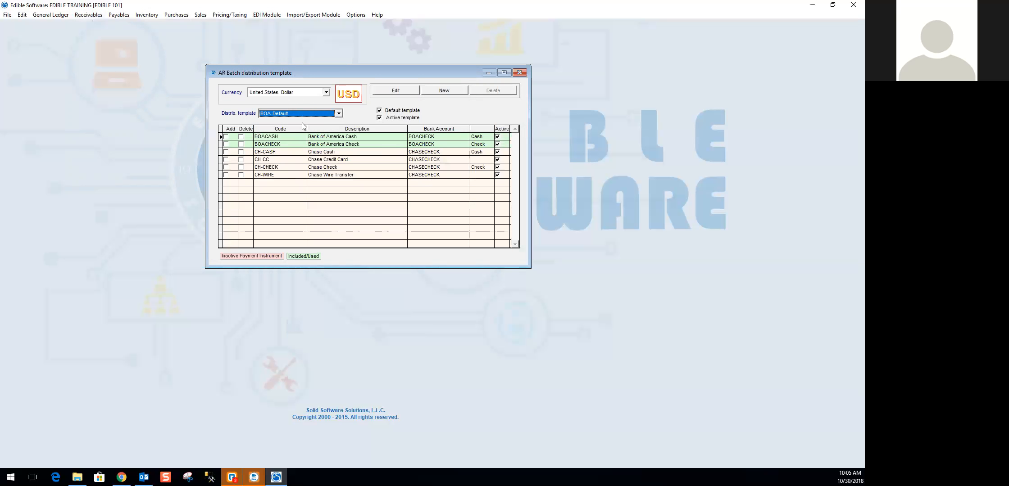
- Start a new AR batch distribution template named Chasecheck
left_click(396, 91)
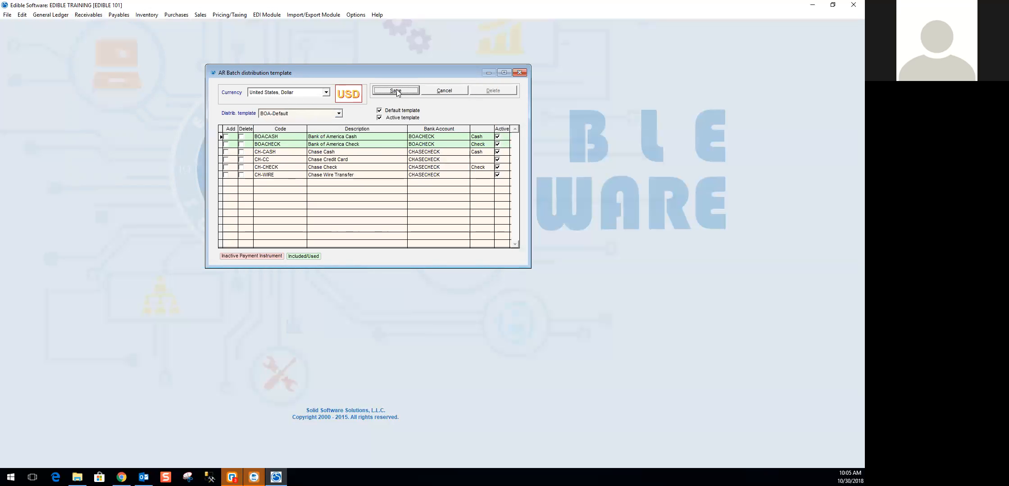
left_click(444, 91)
left_click(275, 113)
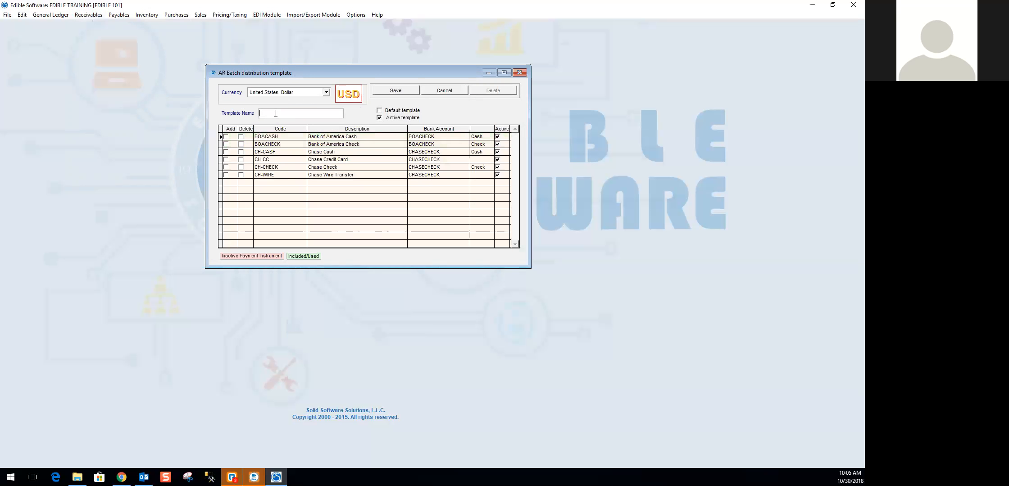
type("Chasecheck")
- Add the CH-CASH, CH-CC, CH-CHECK and CH-WIRE payment instruments to the Chasecheck template and save it
left_click(226, 152)
left_click(227, 159)
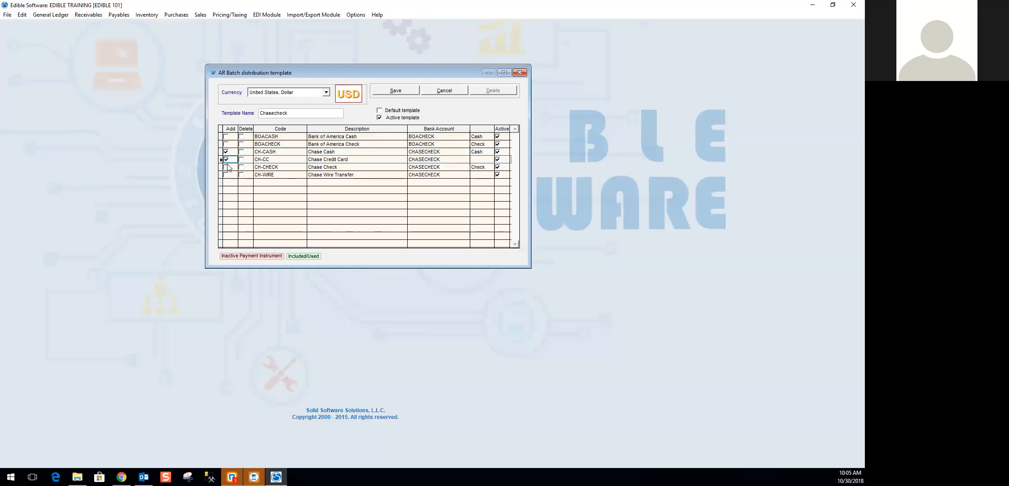
left_click(227, 168)
left_click(227, 175)
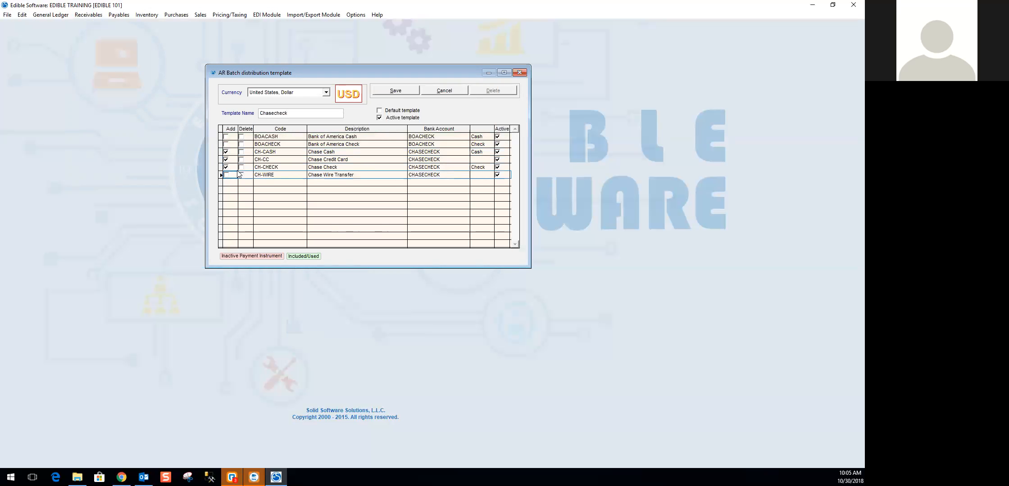
left_click(227, 175)
left_click(406, 94)
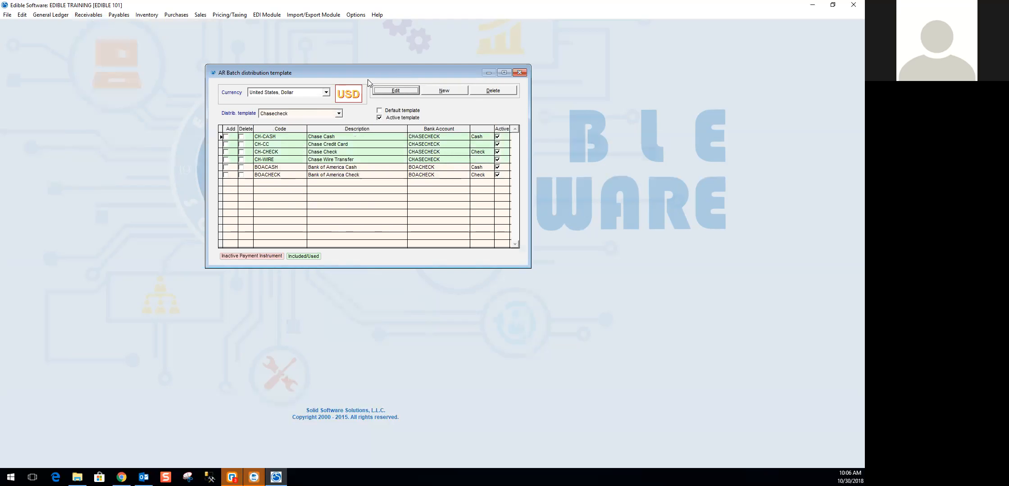
- Compare the payment instruments included in the BOA-Default and Chasecheck distribution templates
left_click(339, 113)
left_click(314, 124)
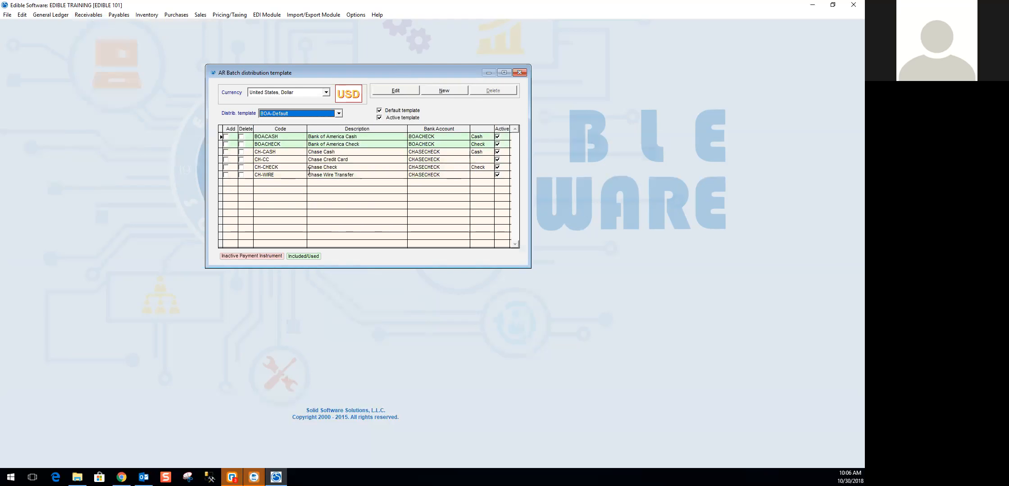
left_click(339, 114)
left_click(318, 130)
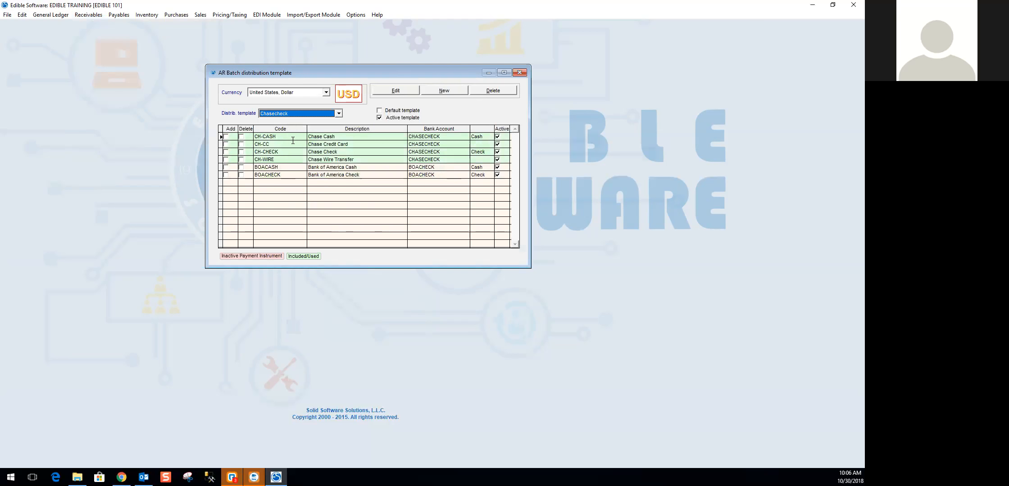
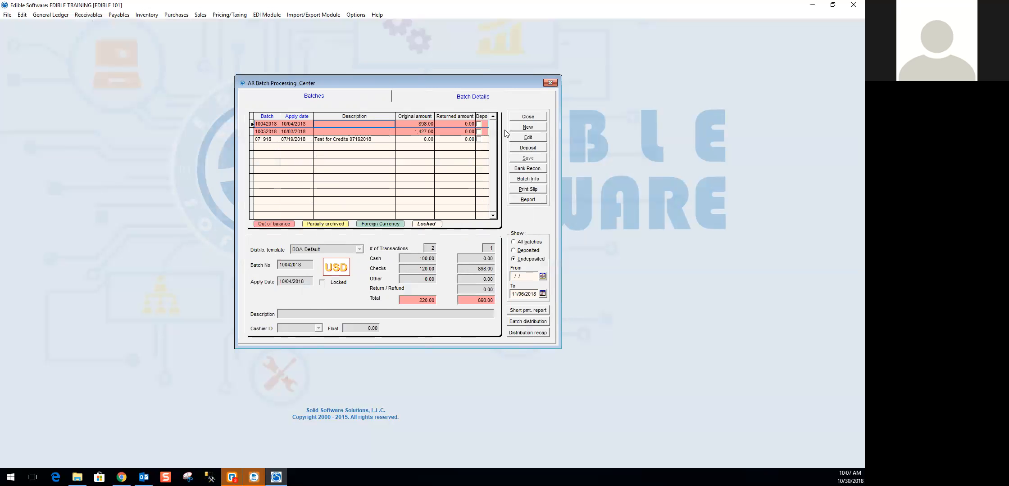
- Start a new AR batch with the Chasecheck distribution template and batch number 103018CC
left_click(542, 132)
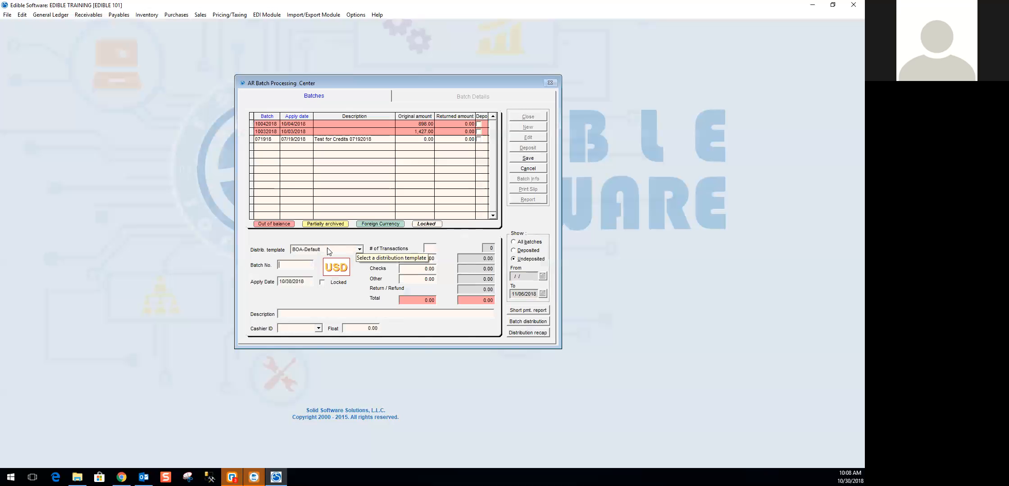
left_click(359, 250)
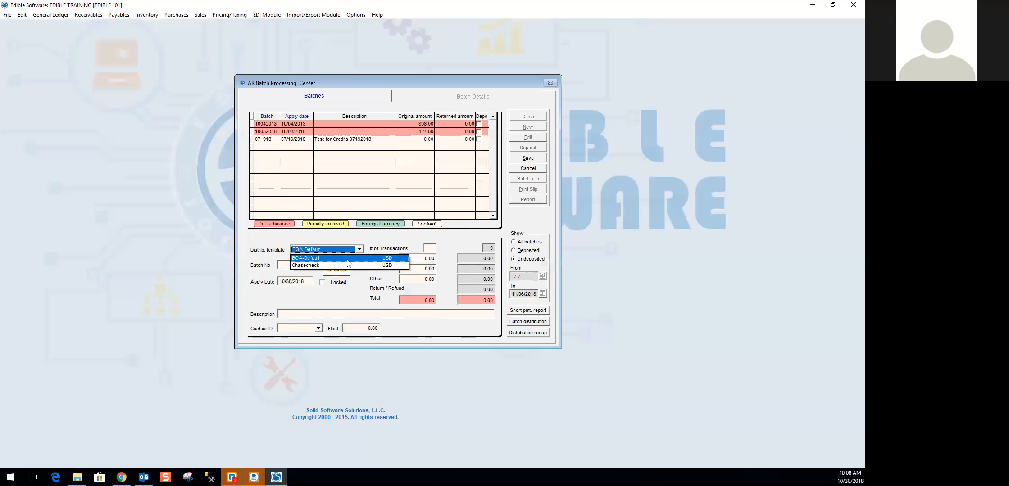
left_click(317, 265)
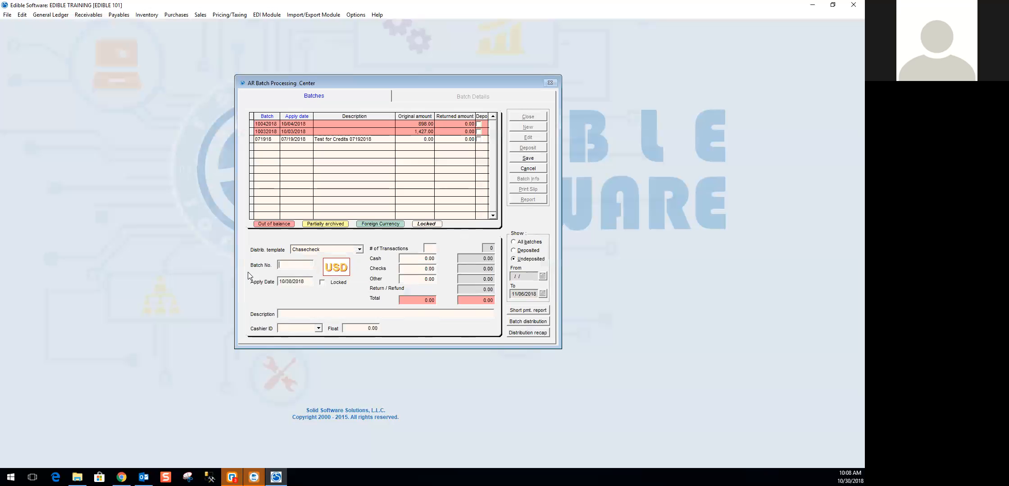
type("10302018")
key("BackSpace")
key("BackSpace")
key("BackSpace")
key("BackSpace")
type("18")
left_click_drag(304, 282, 272, 280)
double_click(289, 282)
- Describe the new batch as Test Batch, leave its control totals at zero, and save it
left_click(282, 314)
type("Test Batc")
left_click(428, 248)
key("Tab")
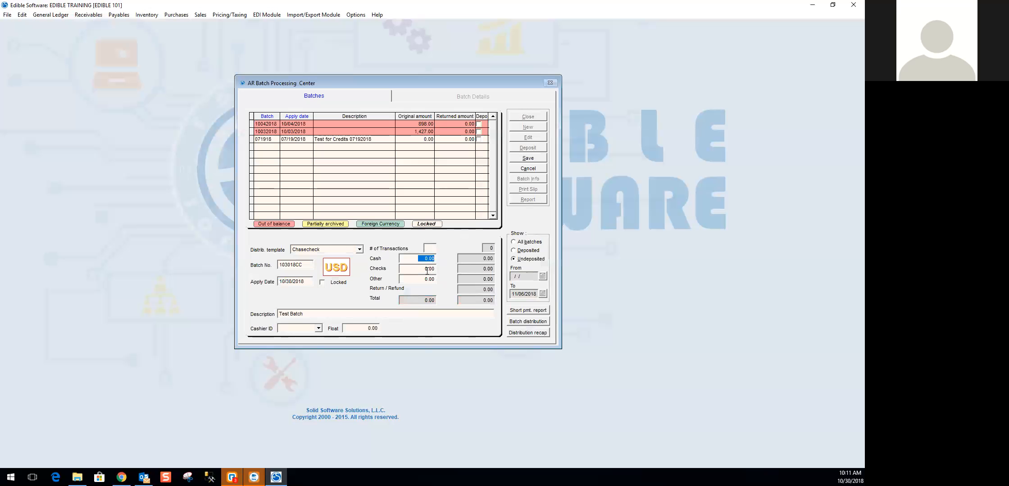
key("Tab")
key("Tab")
left_click(527, 157)
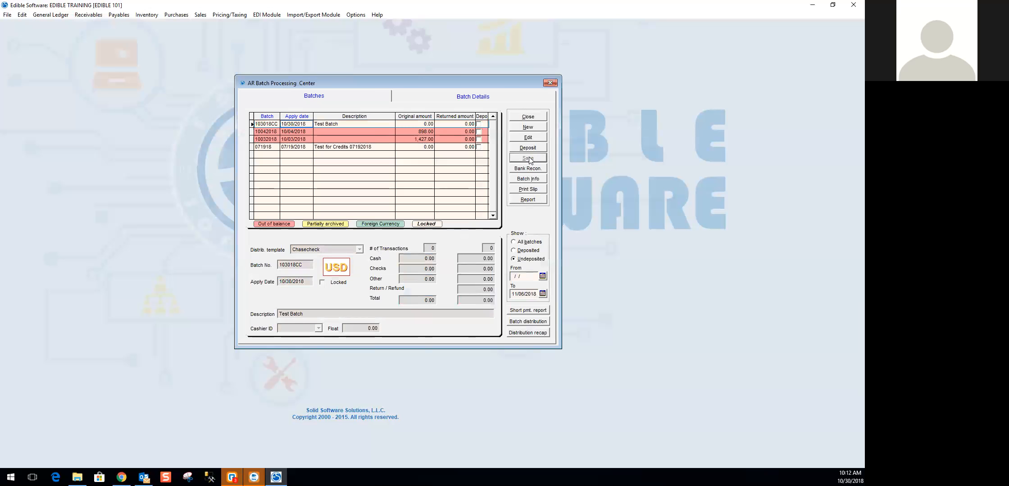
- Open the Payment/Refund Center from the details of batch 103018CC and maximize its window
left_click(369, 124)
left_click(468, 97)
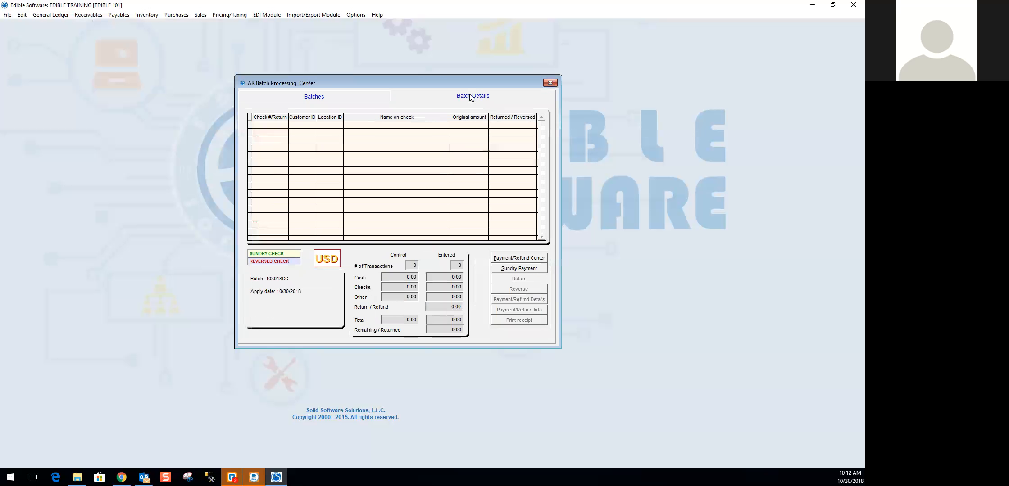
left_click(328, 100)
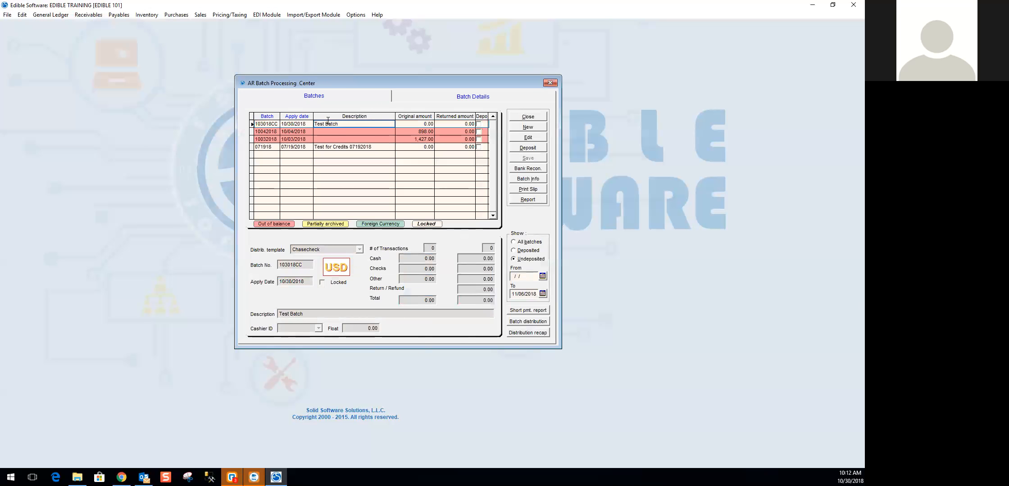
left_click(473, 98)
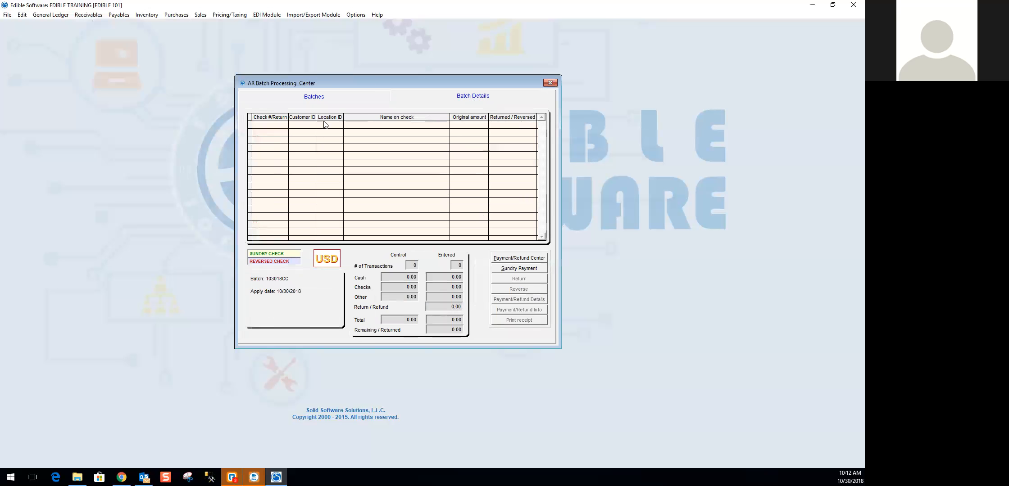
left_click(320, 97)
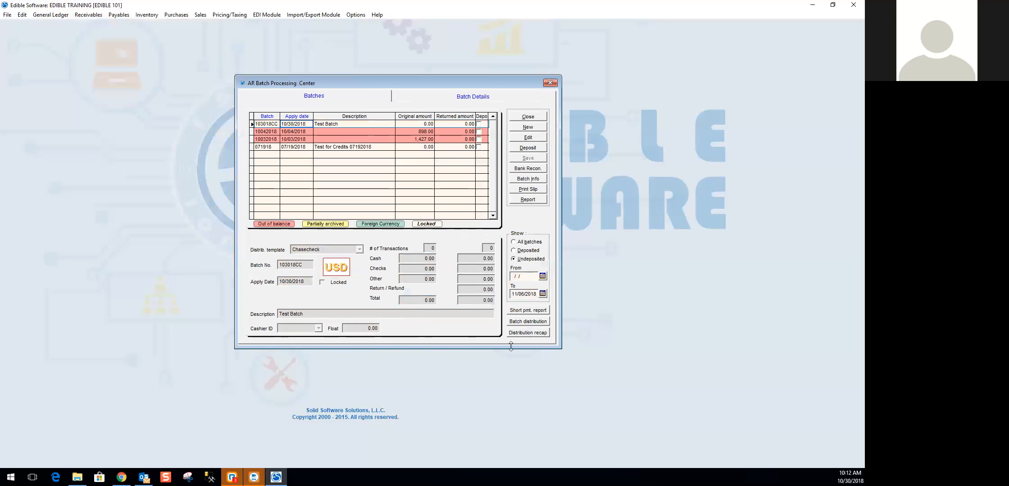
left_click(483, 99)
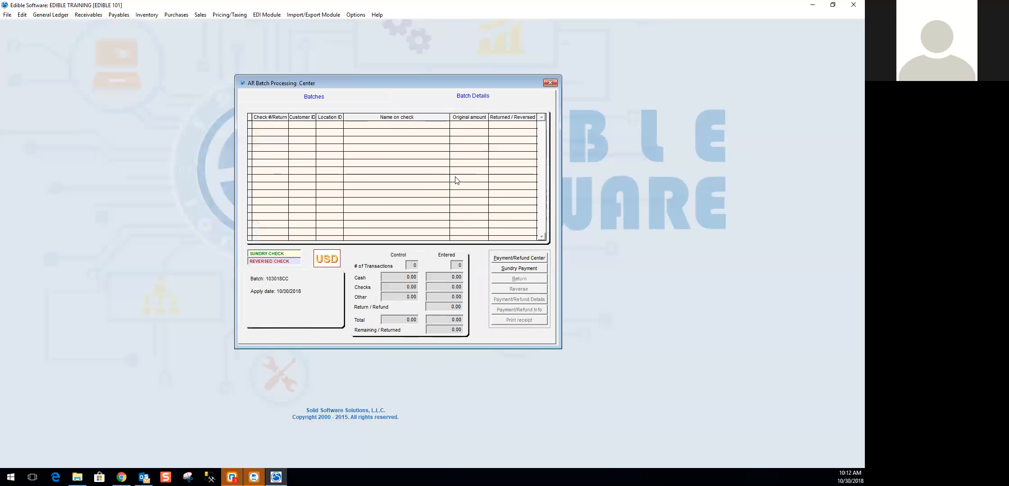
left_click(532, 261)
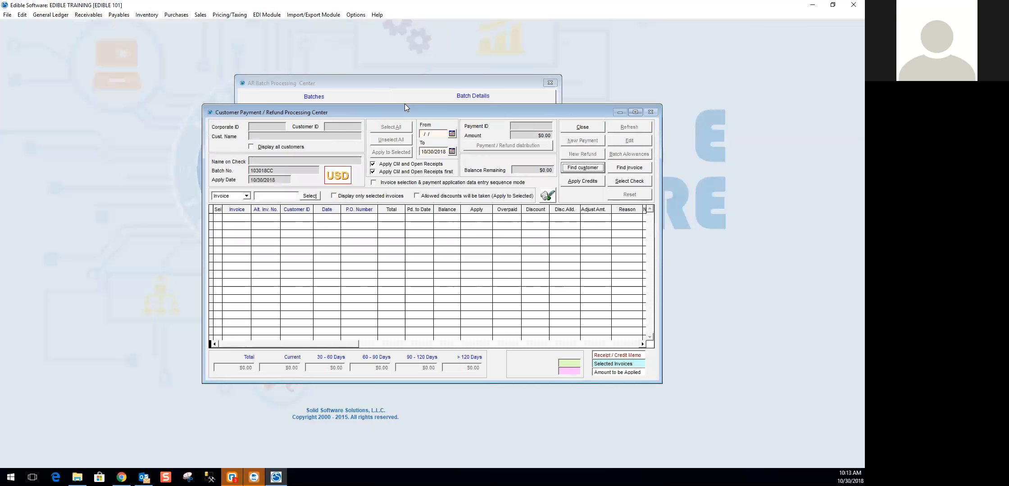
left_click(604, 74)
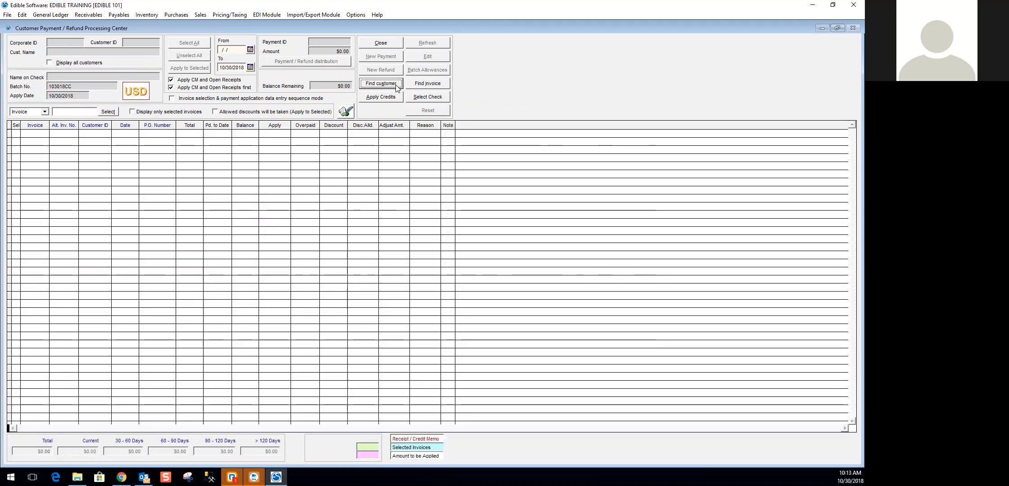
- Find DOLE PRODUCE invoice 000000003 and turn on the display of all customers
left_click(428, 83)
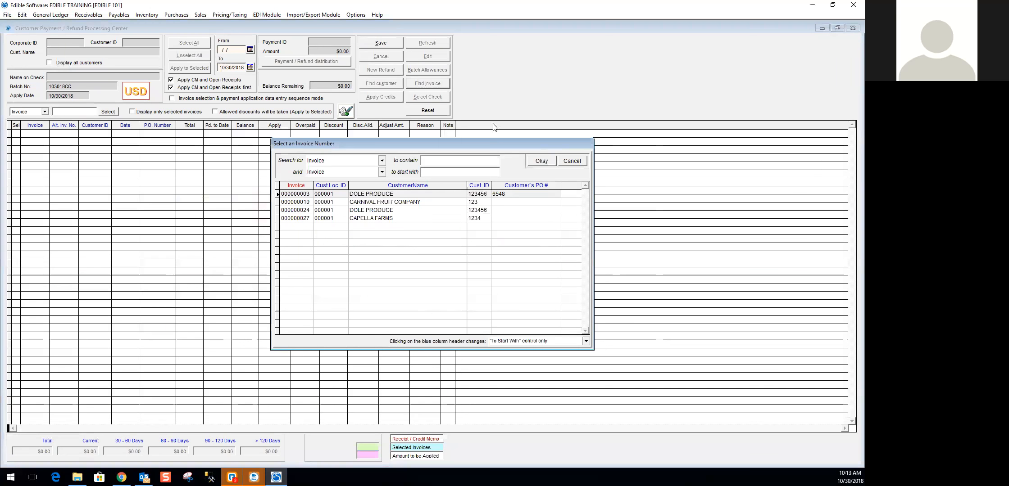
left_click(350, 194)
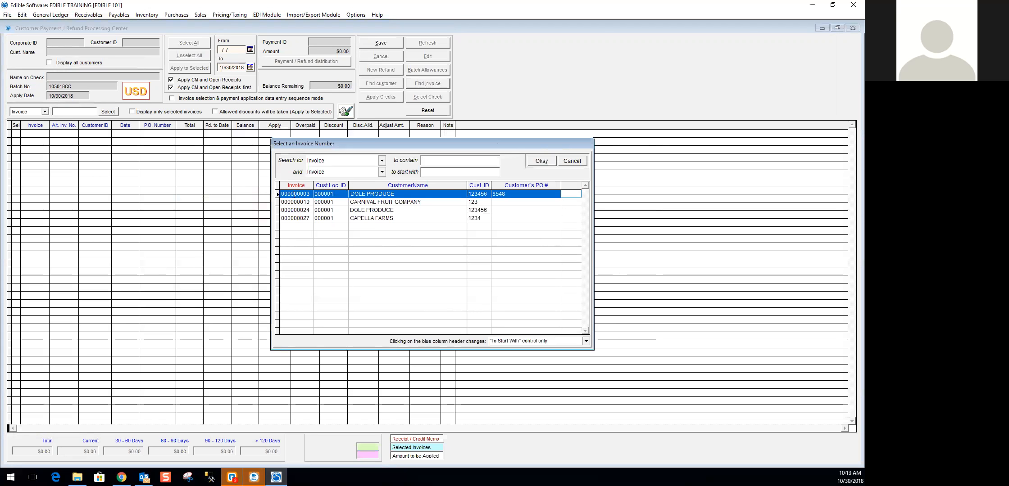
double_click(360, 194)
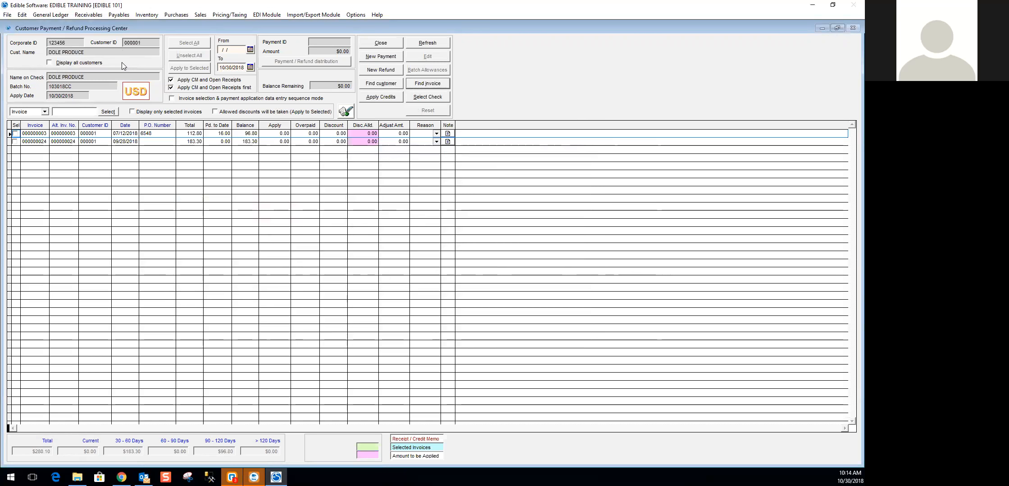
left_click(50, 63)
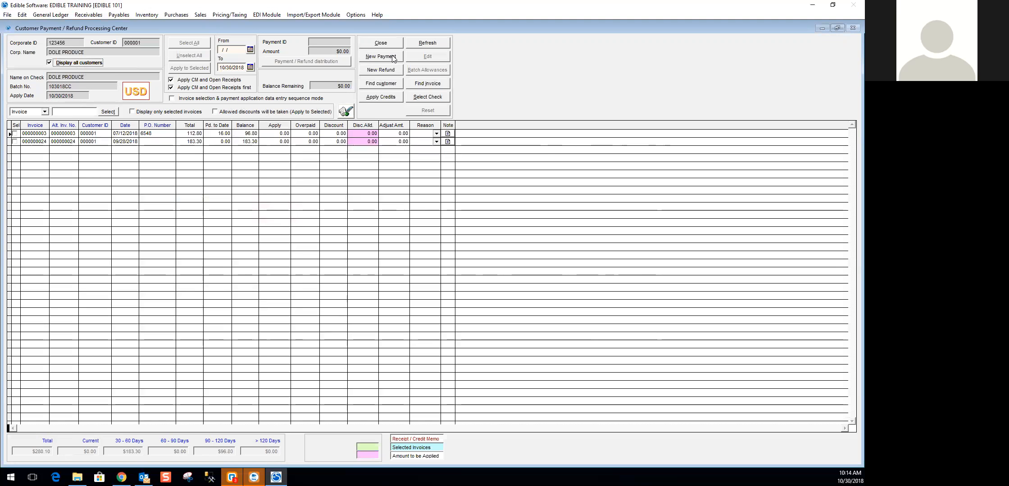
- Start a new payment for DOLE PRODUCE with the suggested payment ID and an amount of $96.80
left_click(380, 57)
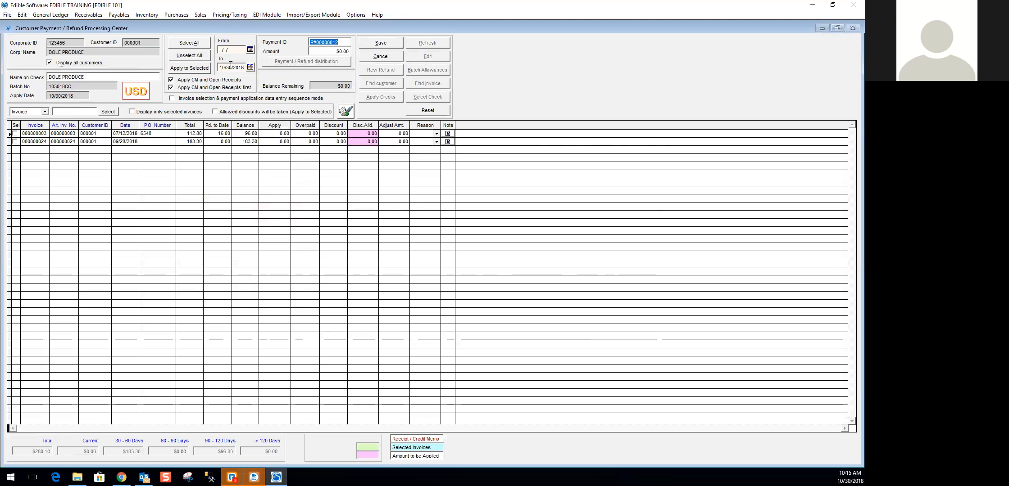
left_click(231, 49)
left_click_drag(333, 42, 290, 44)
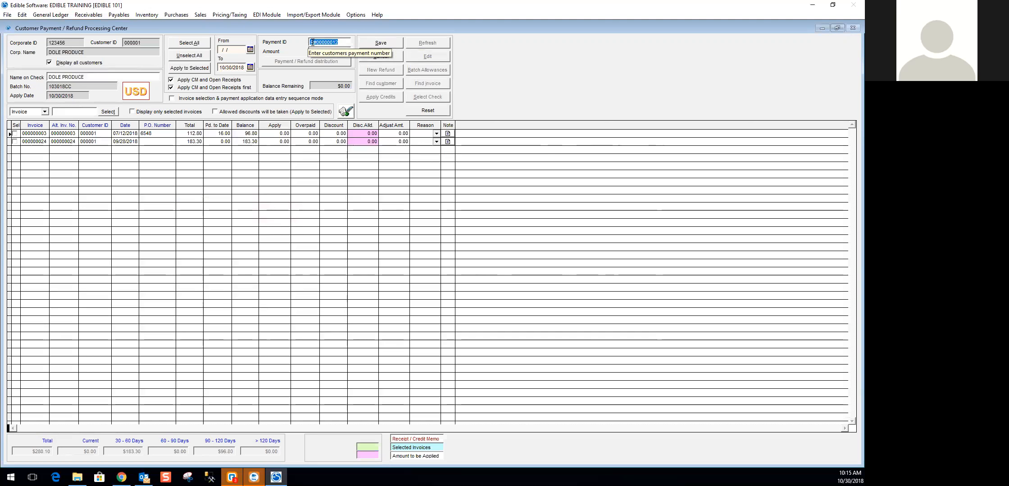
left_click(342, 51)
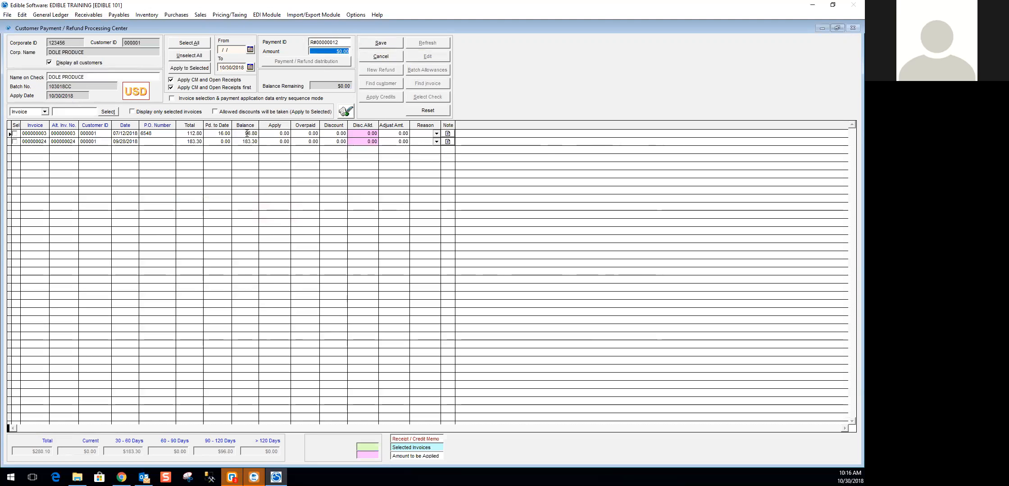
left_click(330, 52)
double_click(330, 52)
type("96.80")
key("Tab")
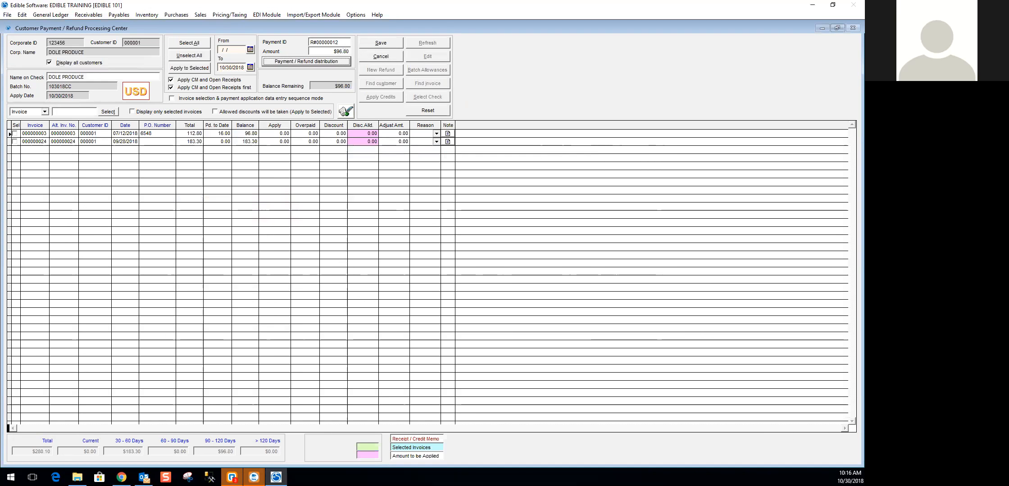
- Distribute the full $96.80 payment to CH-CC and return to the payment screen
left_click(316, 64)
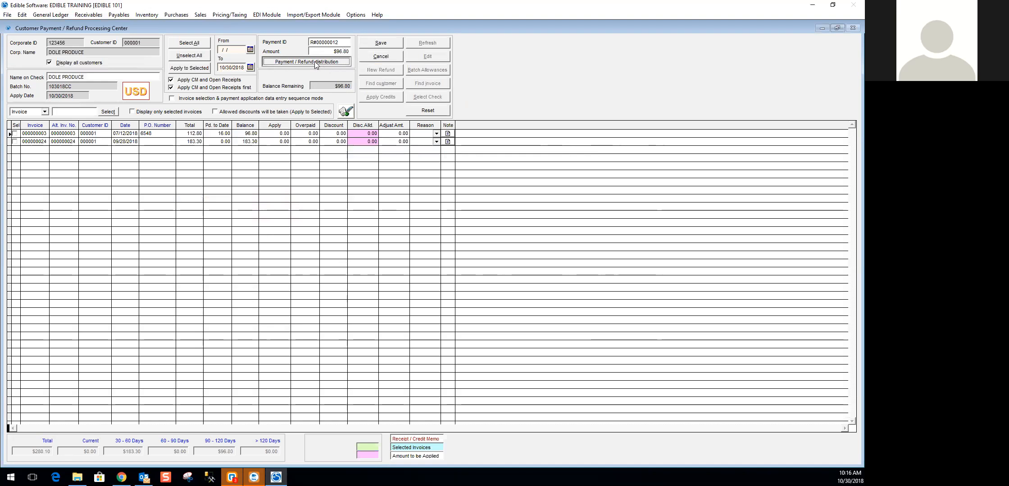
left_click(301, 64)
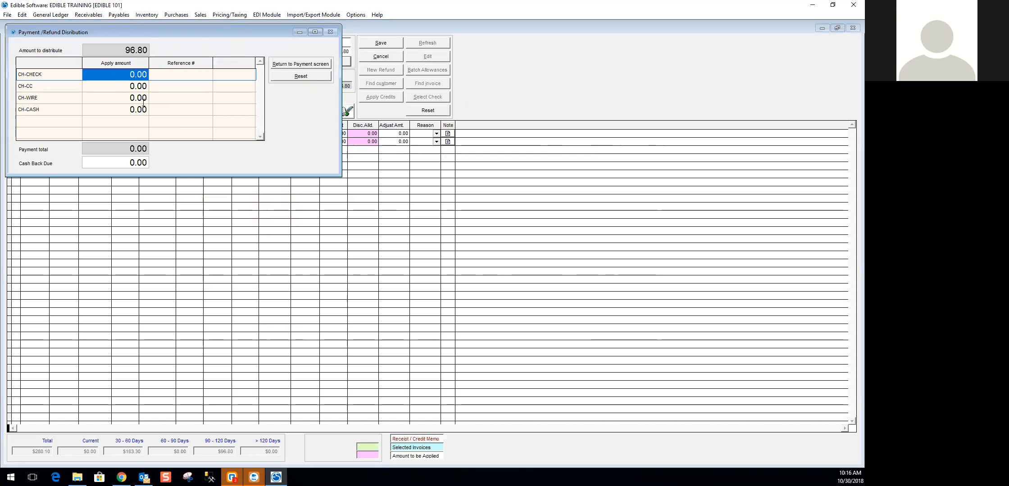
left_click(119, 87)
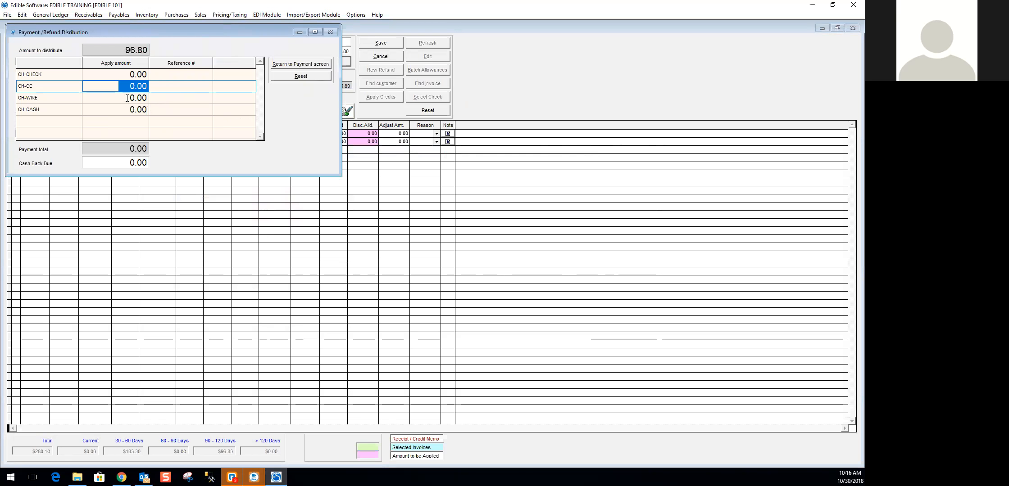
type("96.80")
key("Tab")
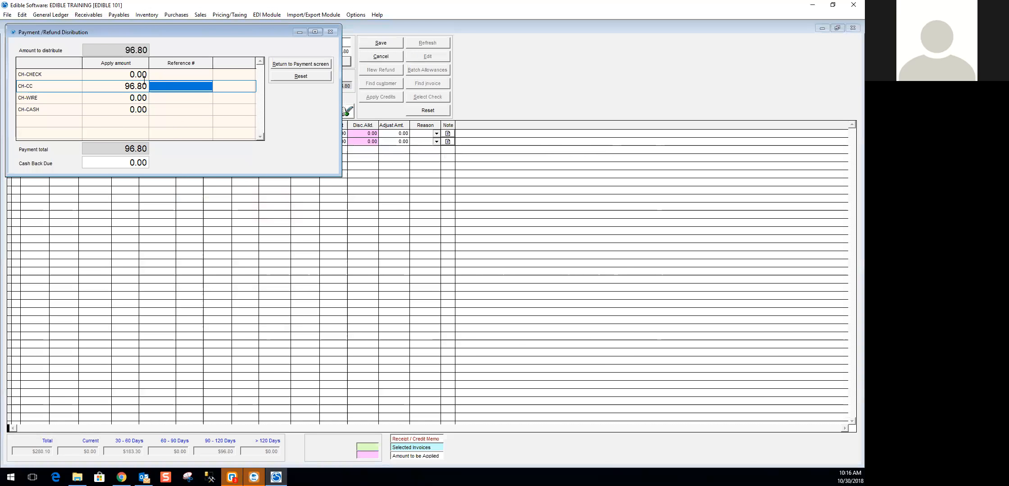
left_click(118, 77)
left_click(158, 75)
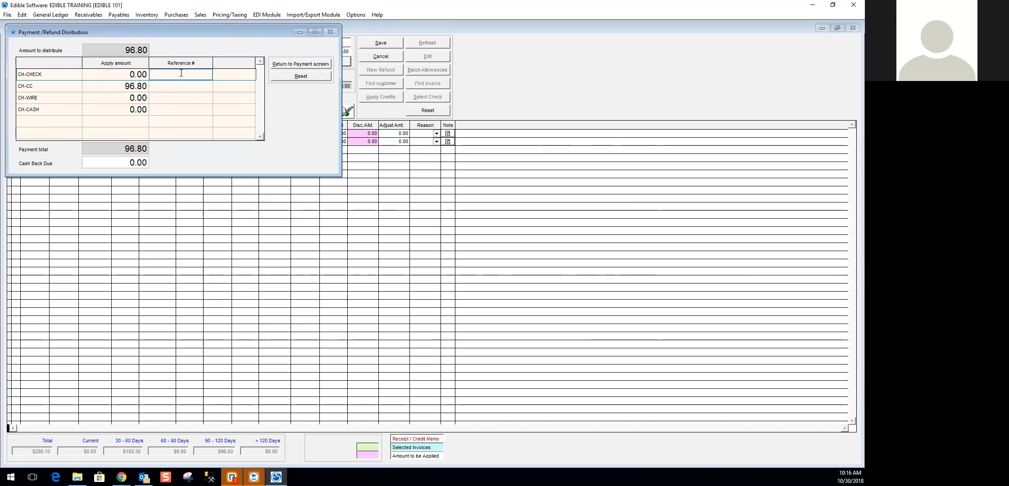
left_click_drag(183, 33, 188, 104)
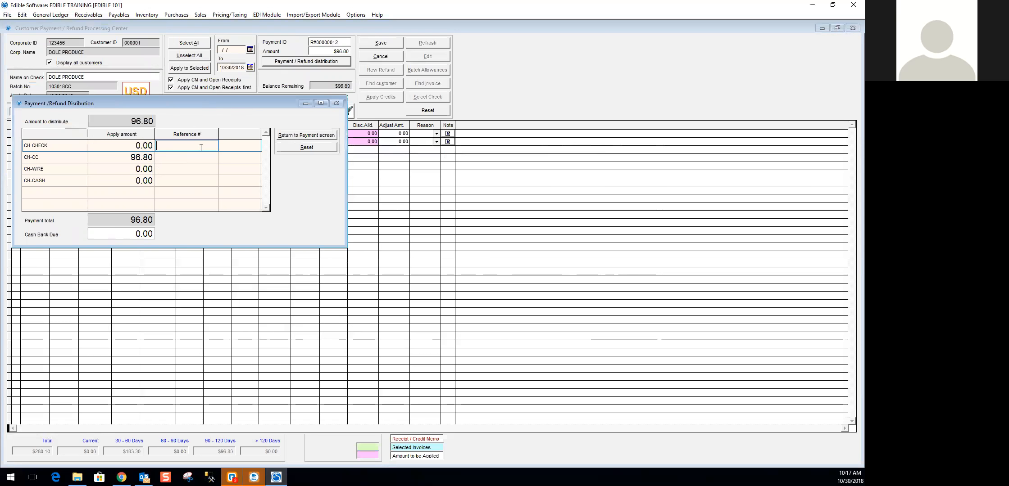
left_click(297, 133)
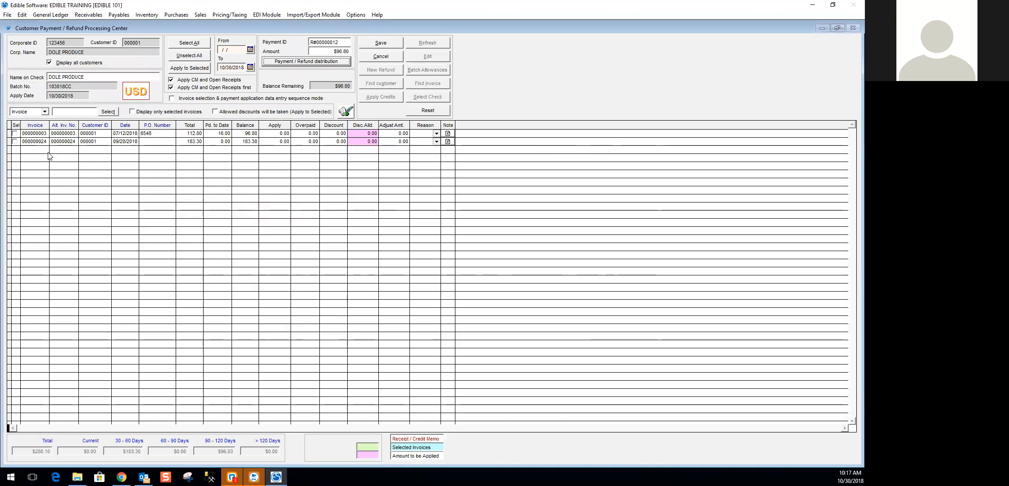
- Apply the payment to invoice 000000003 only and save it
left_click(15, 134)
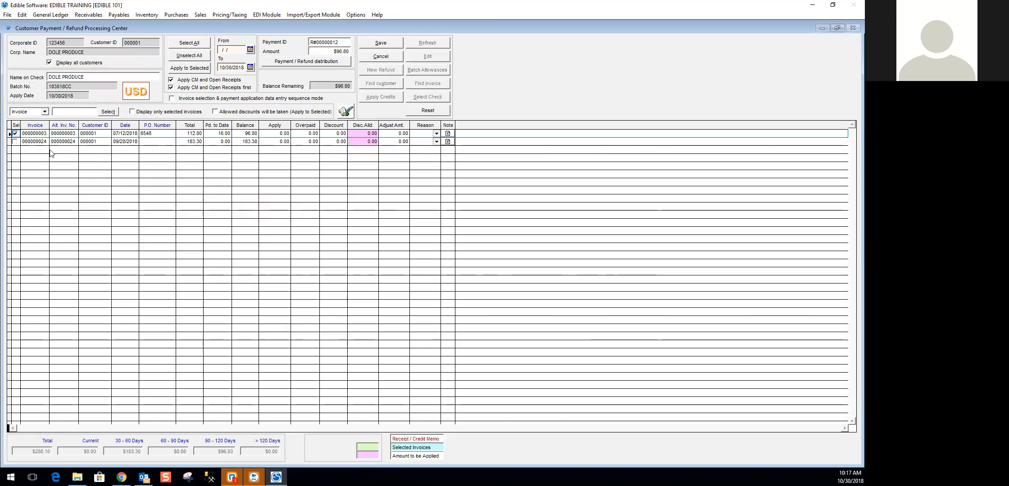
left_click(14, 141)
left_click(15, 142)
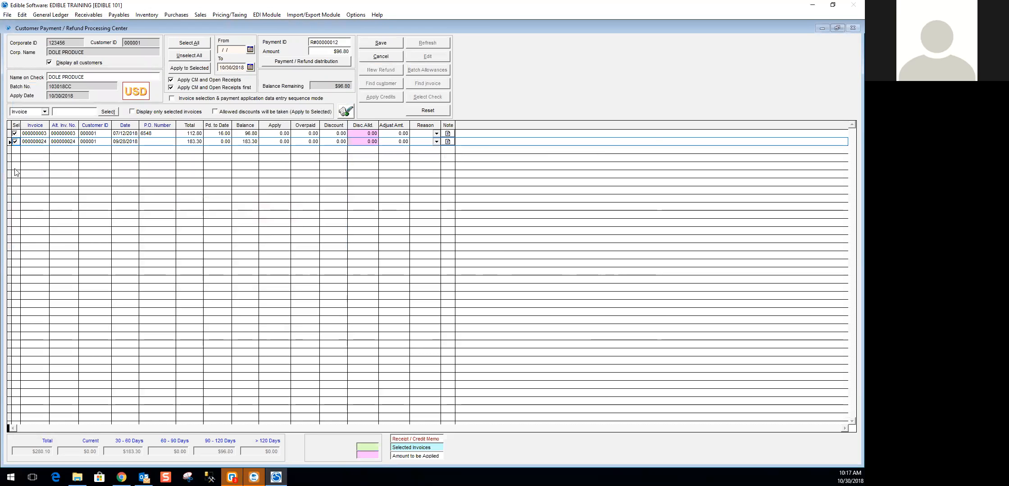
left_click(15, 142)
left_click(190, 68)
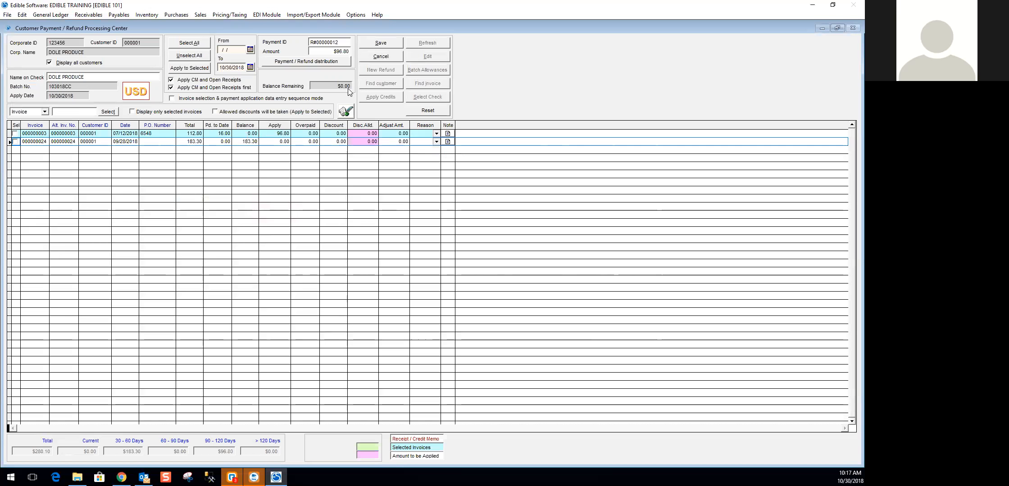
left_click(378, 44)
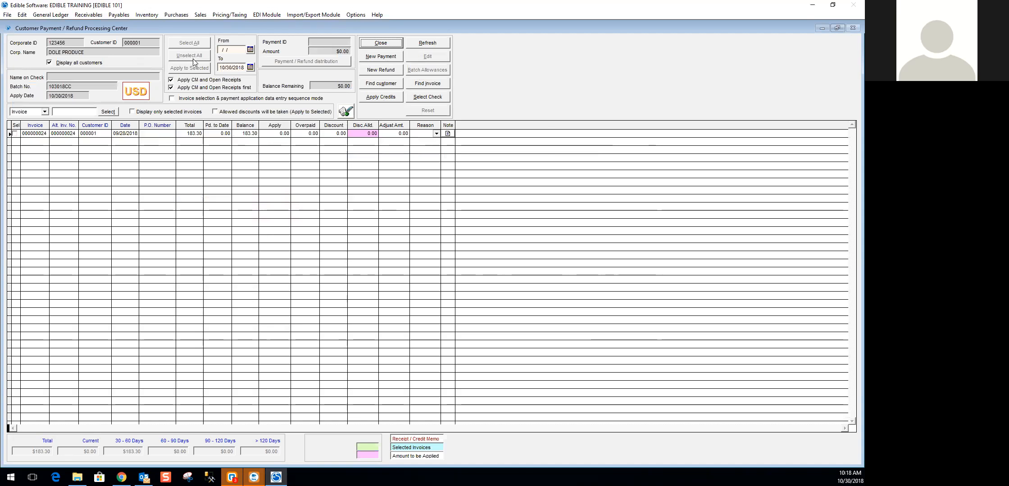
- Find DOLE PRODUCE invoice 000000024, start a new payment of $183.30, and open its payment distribution
left_click(438, 84)
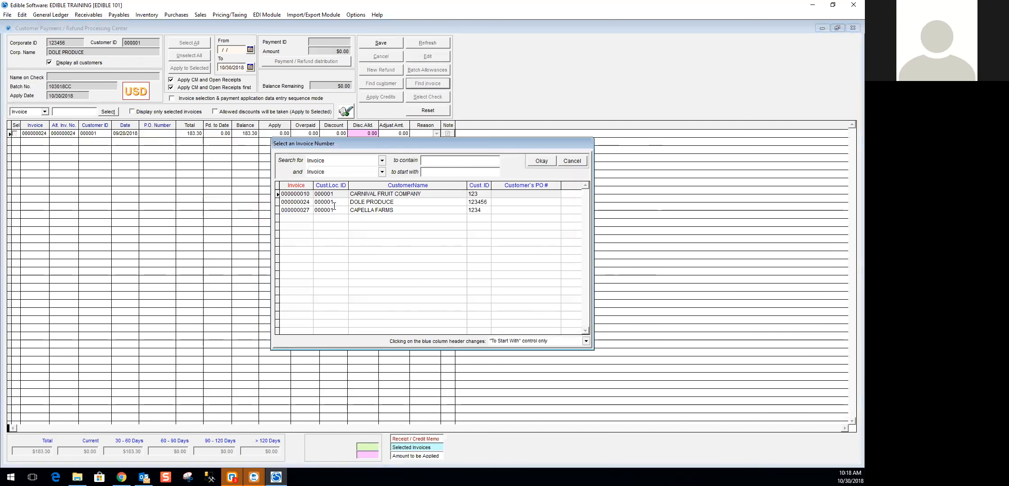
double_click(376, 201)
left_click(389, 58)
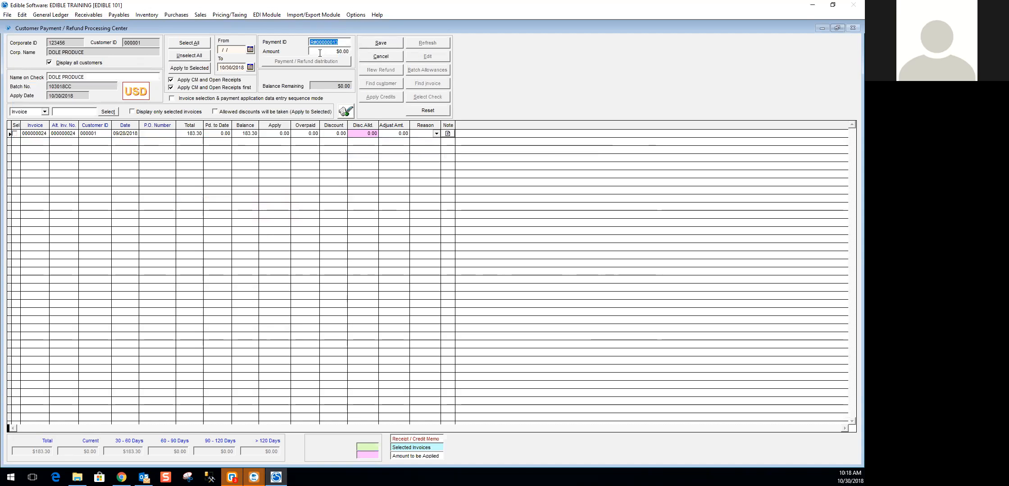
key("Tab")
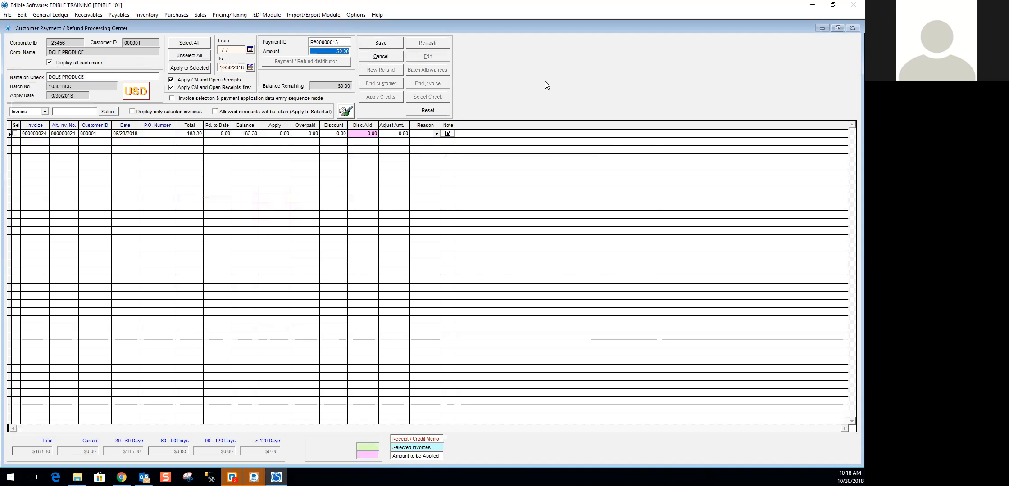
type("183.30")
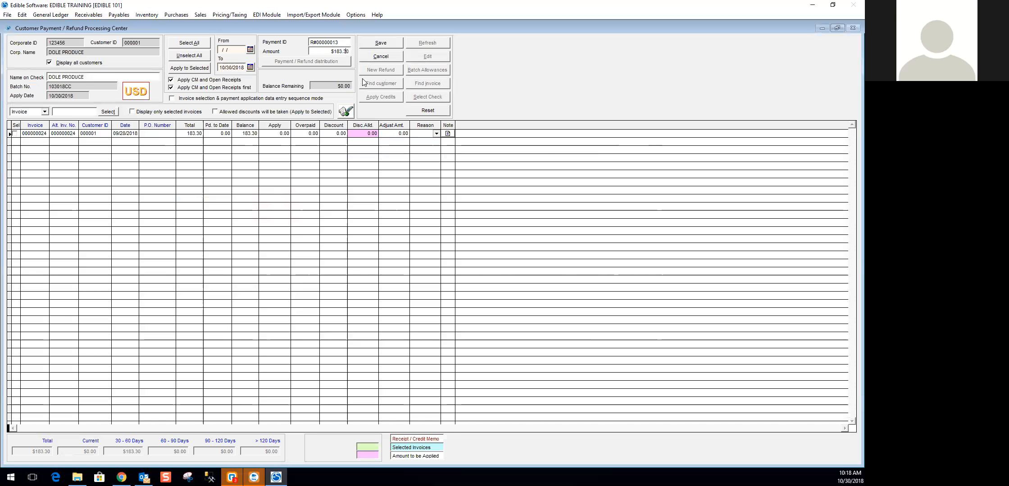
key("Tab")
left_click(295, 62)
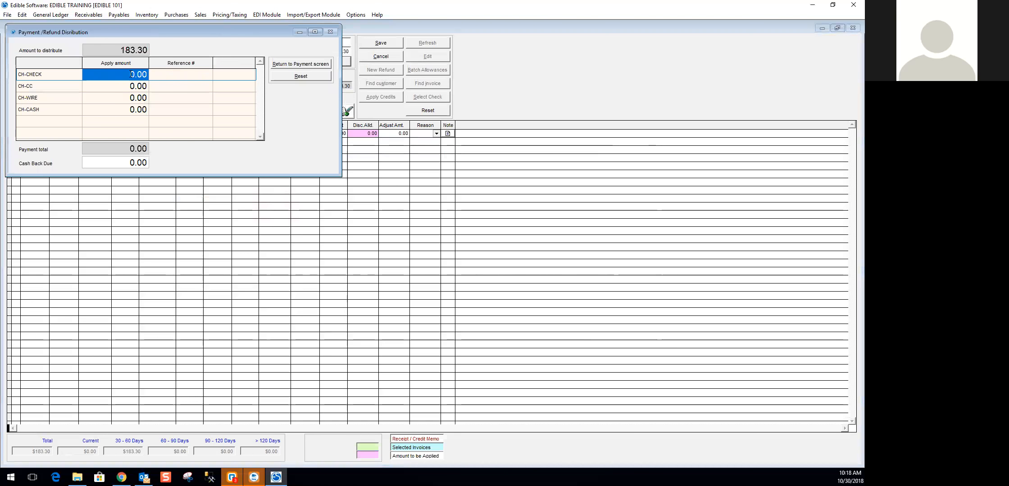
- Distribute the full $183.30 payment to CH-CHECK with reference number 55147 and return to the payment screen
type("183.30")
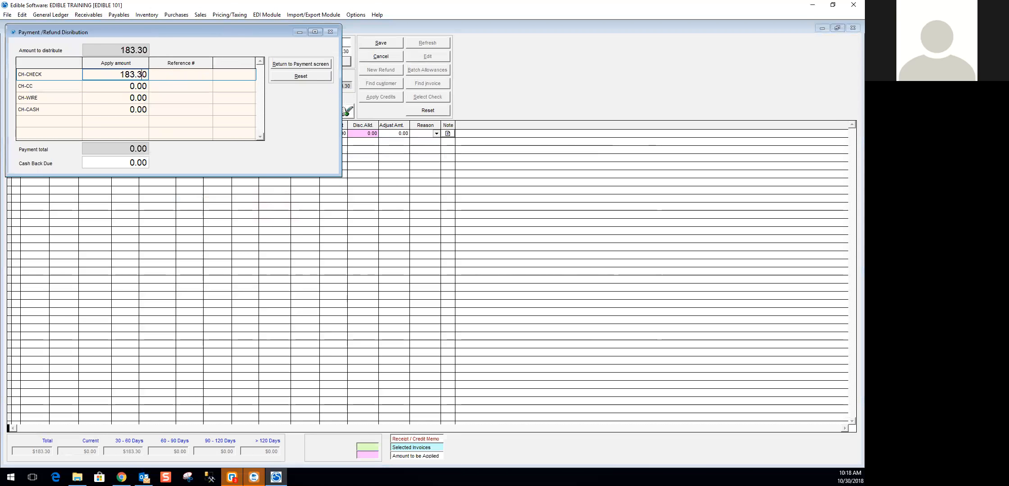
left_click(165, 74)
type("55147")
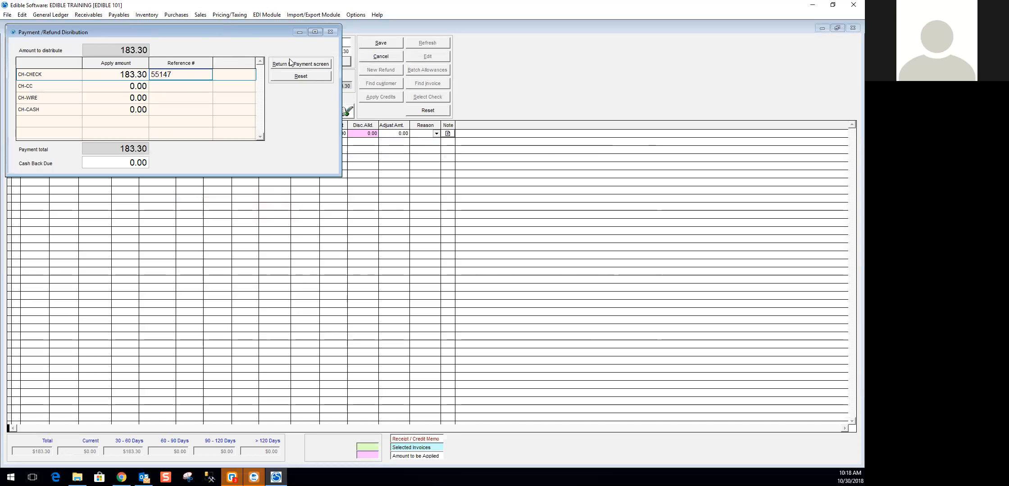
left_click(298, 67)
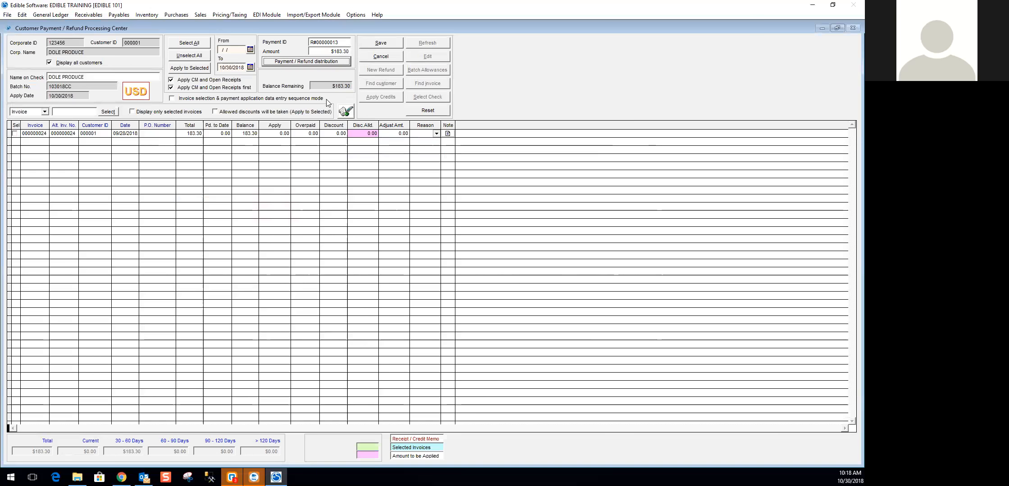
- Apply the $183.30 payment to DOLE PRODUCE invoice 000000024 and save it
left_click(15, 134)
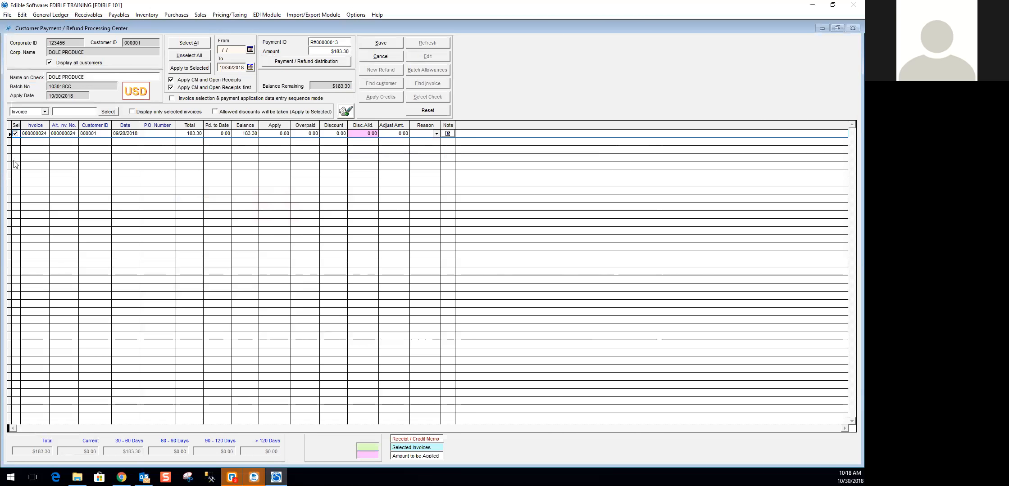
left_click(188, 68)
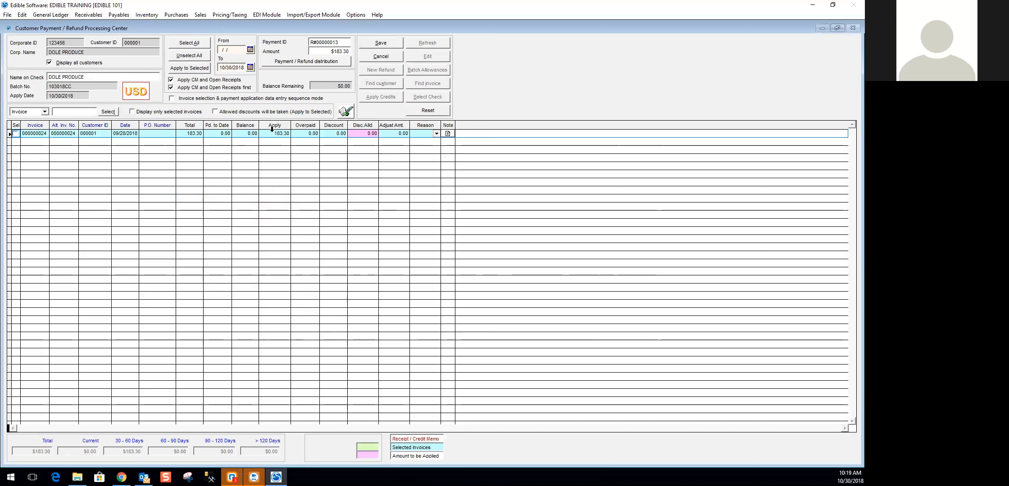
left_click(383, 45)
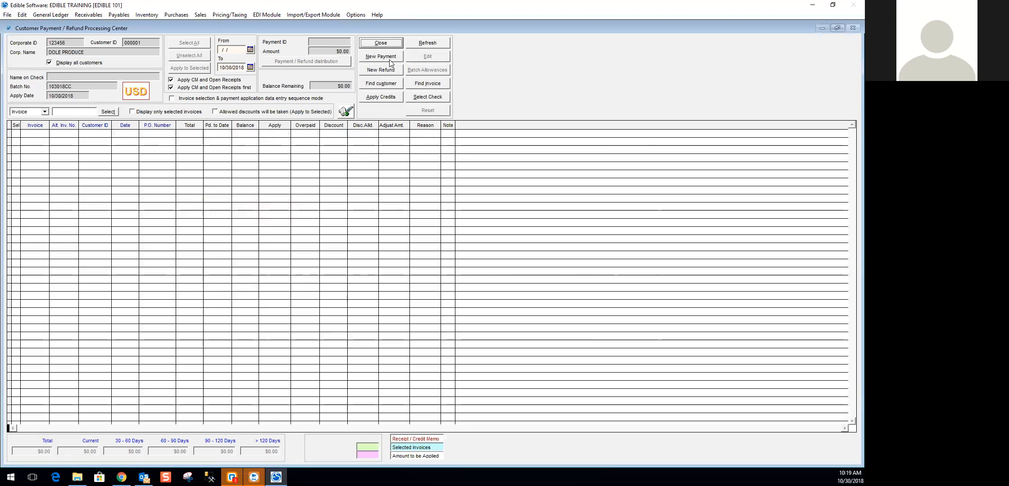
- Find CARNIVAL FRUIT COMPANY invoice 000000010 and start a new payment with an amount of $90.00
left_click(428, 83)
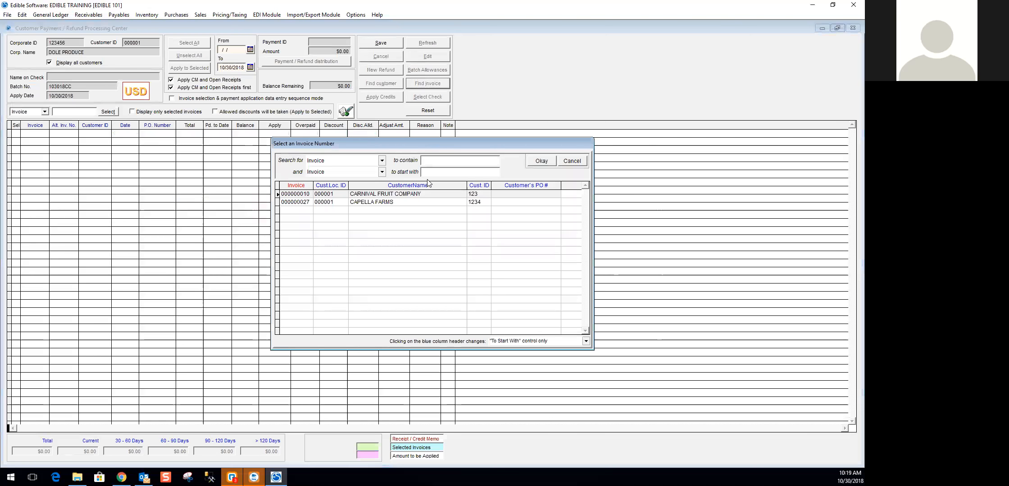
double_click(406, 194)
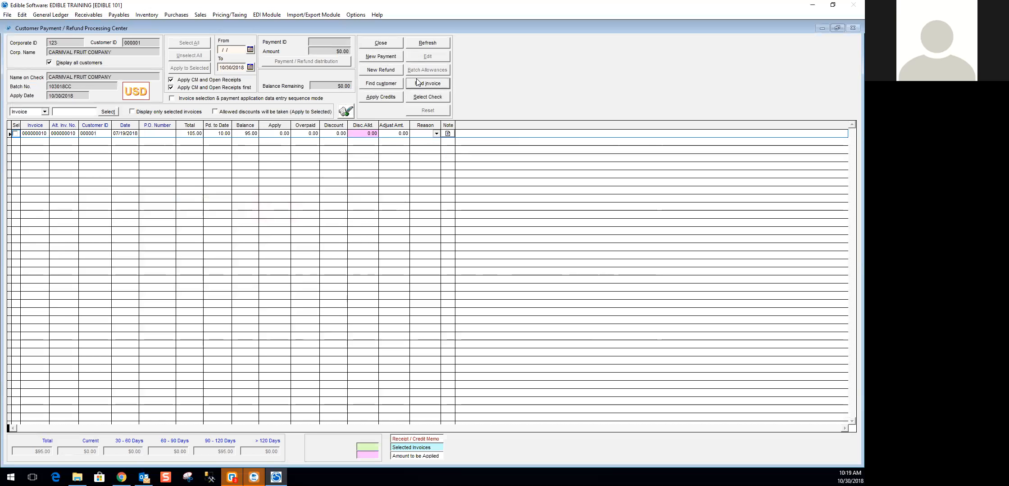
left_click(381, 57)
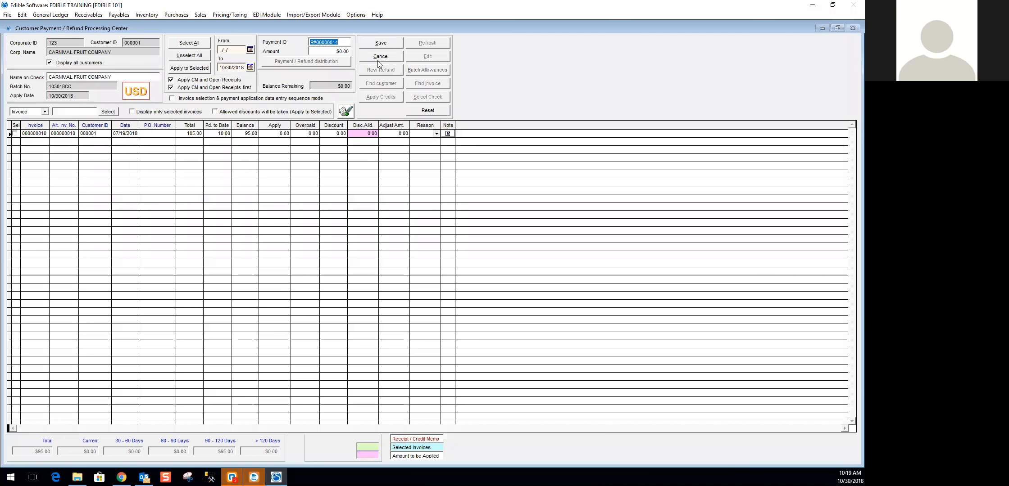
left_click(319, 51)
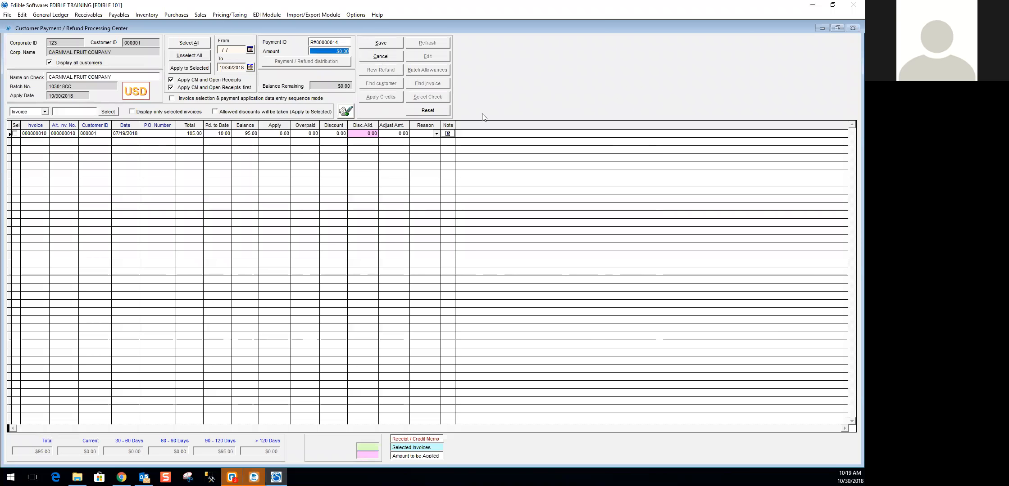
type("90.")
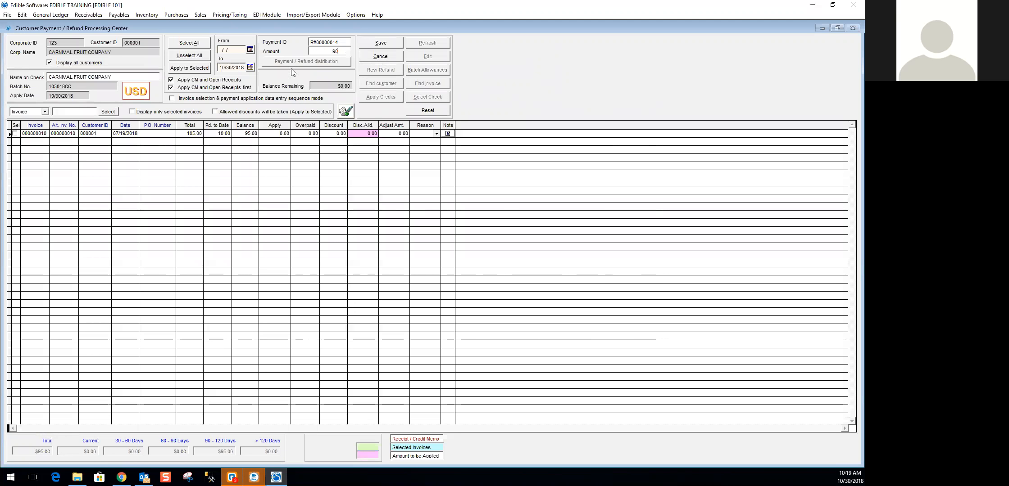
key("Tab")
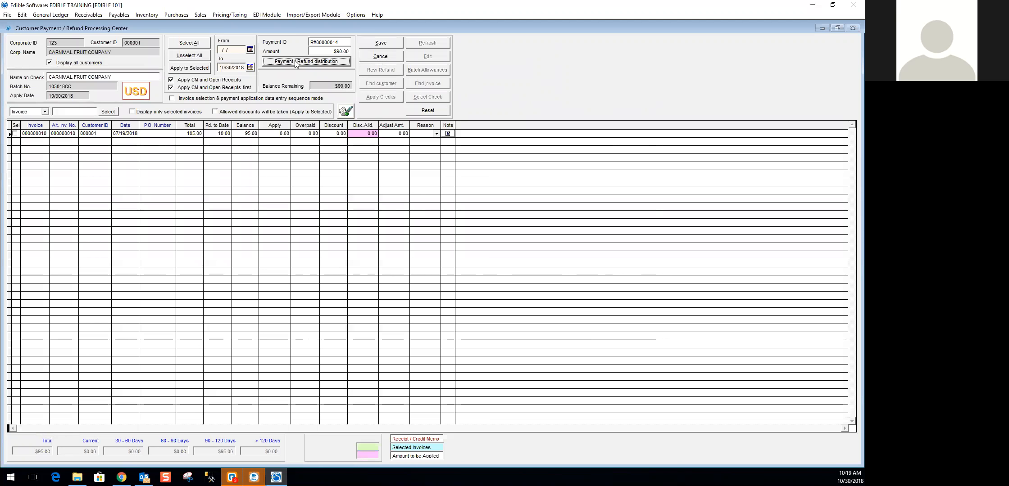
left_click(295, 63)
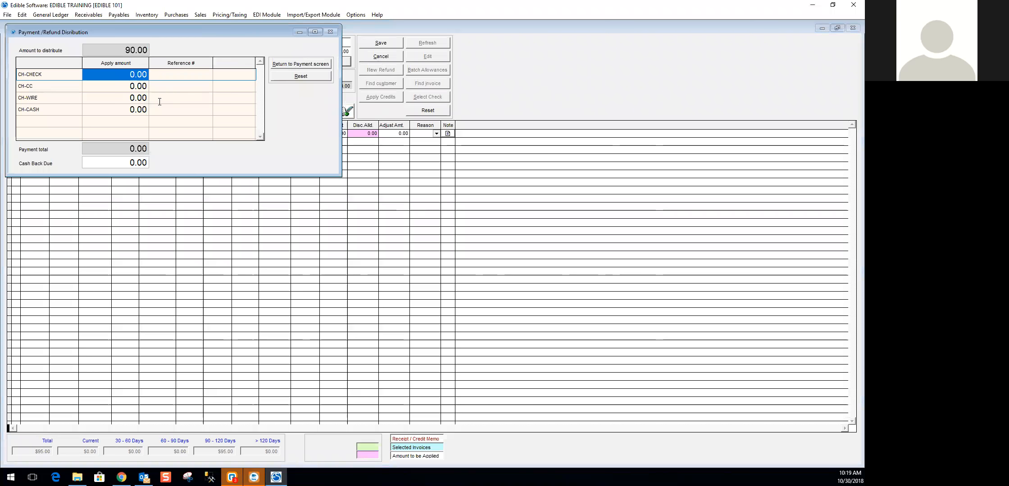
left_click(311, 68)
left_click(487, 267)
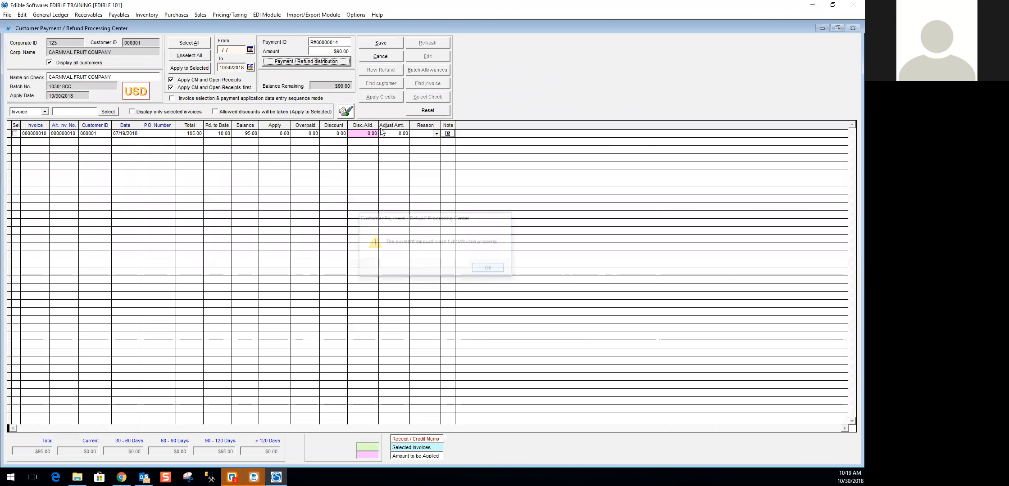
- Set the payment ID to CASH and apply $90.00 of the payment to invoice 000000010
type("CS")
type("A")
type("SH")
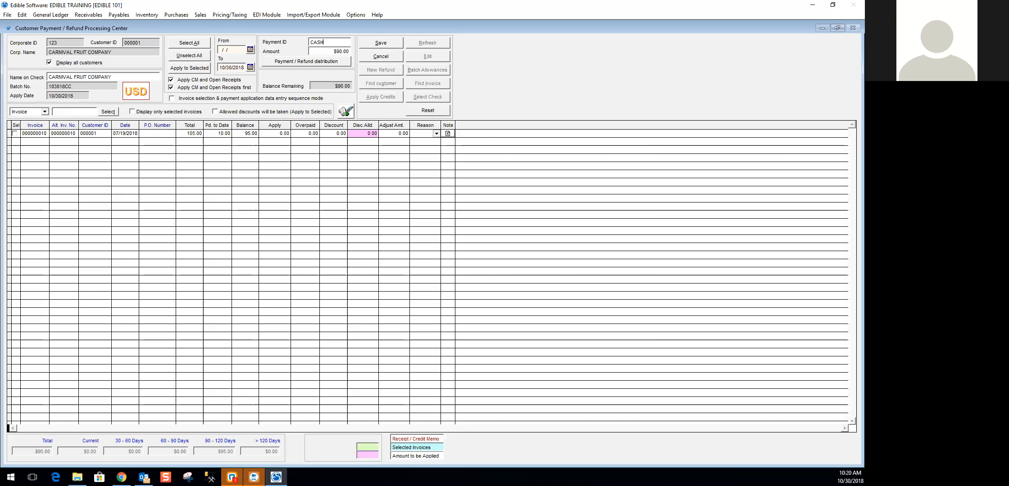
left_click(272, 133)
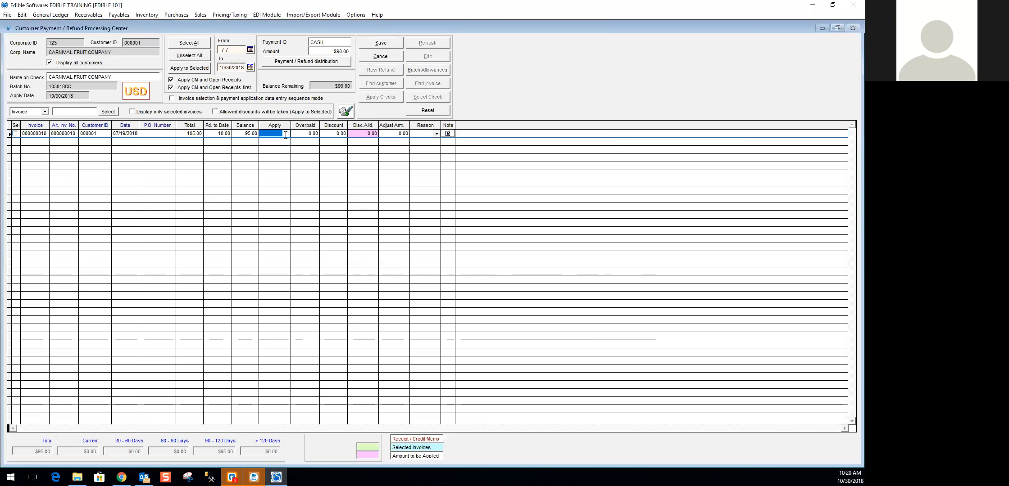
type("90")
key("Tab")
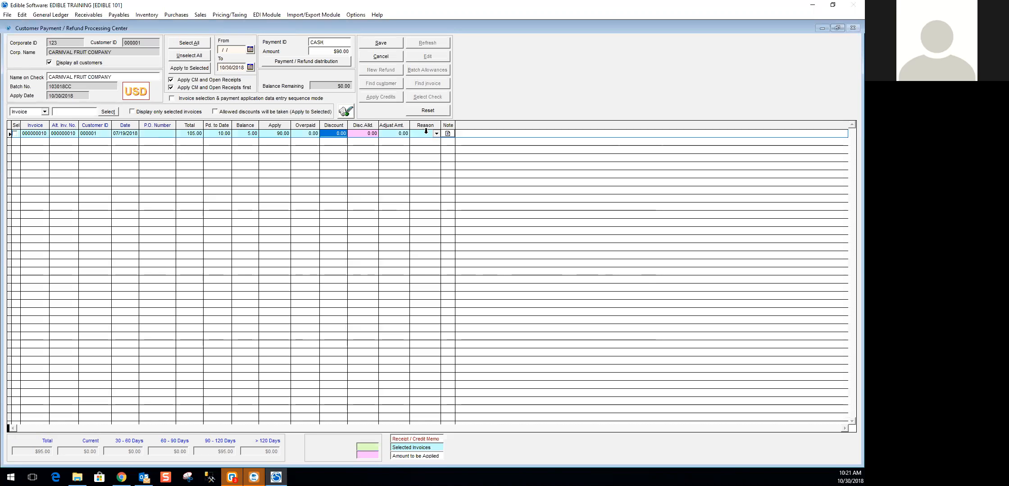
- Enter a 5.00 adjustment on invoice 000000010 with reason CSP (Customer Short Payment) and save the payment
left_click(391, 133)
type("5 .")
key("Tab")
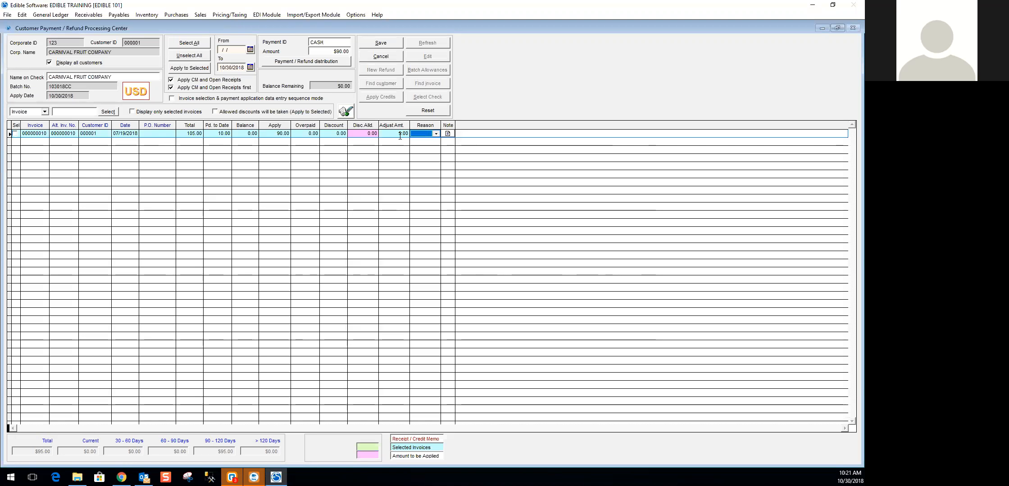
left_click(435, 134)
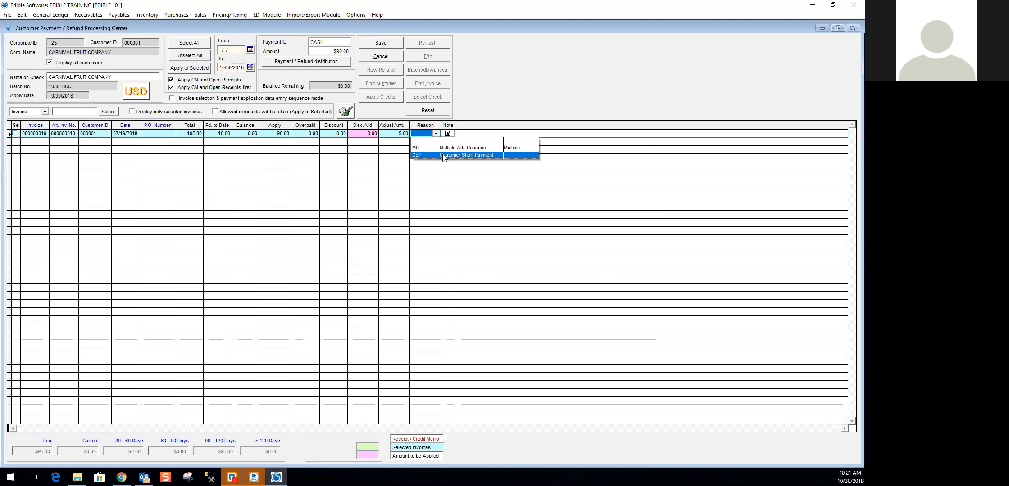
left_click(443, 156)
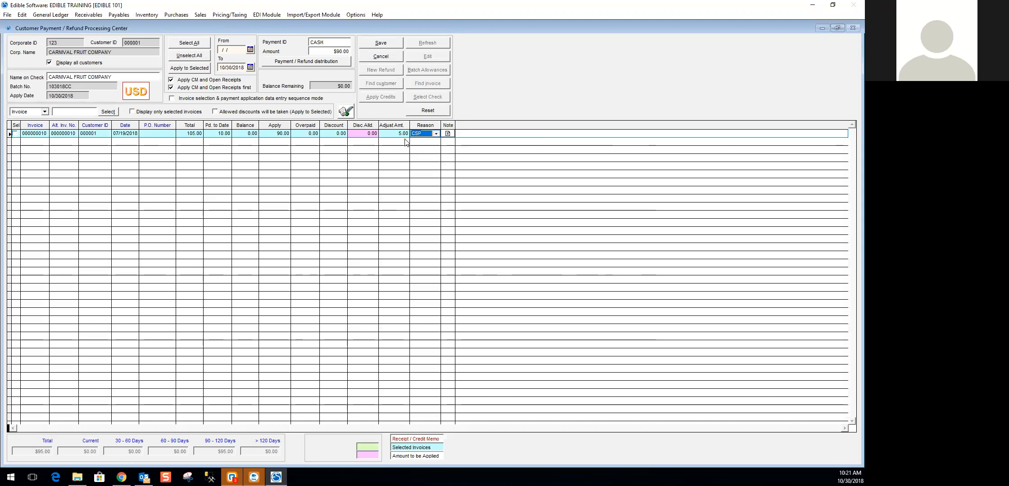
left_click(387, 43)
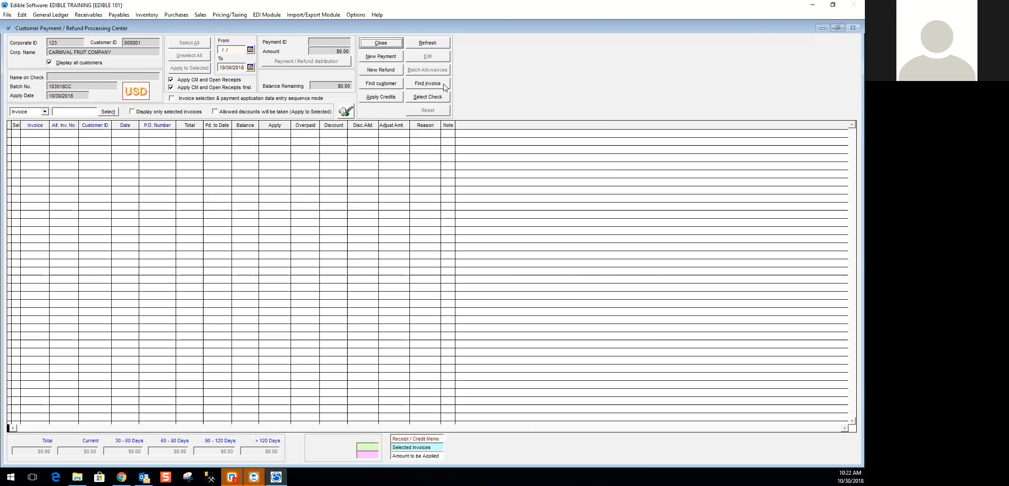
- Find CAPELLA FARMS invoice 000000027 and start a new payment of $150.00 with the suggested payment ID
left_click(417, 86)
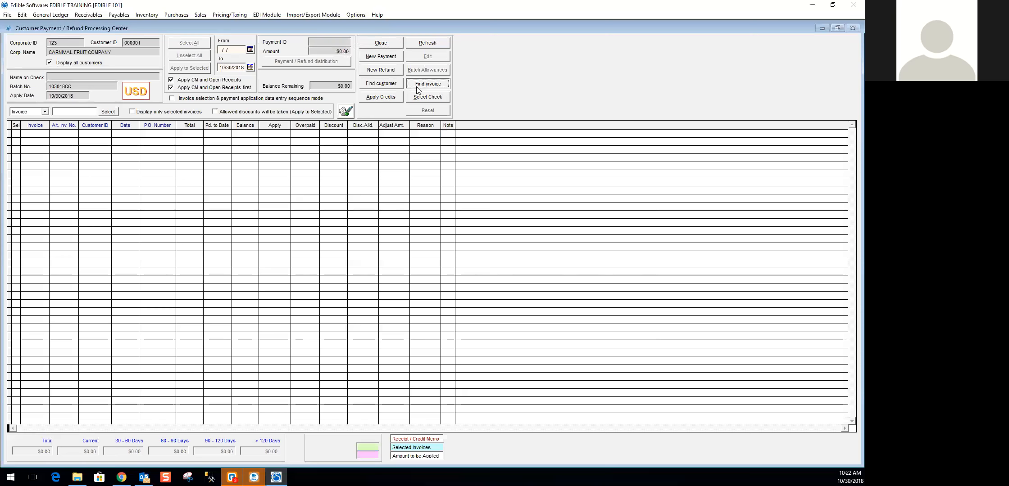
double_click(376, 193)
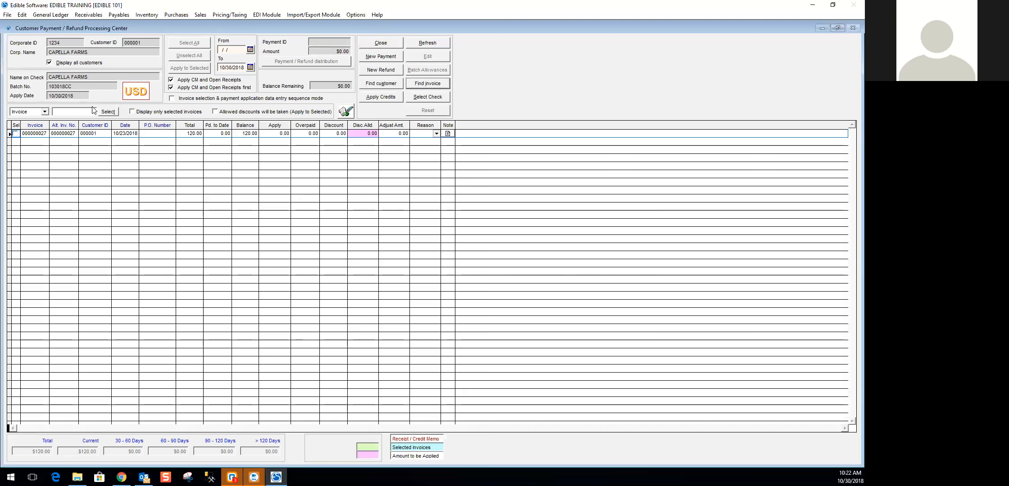
left_click(379, 57)
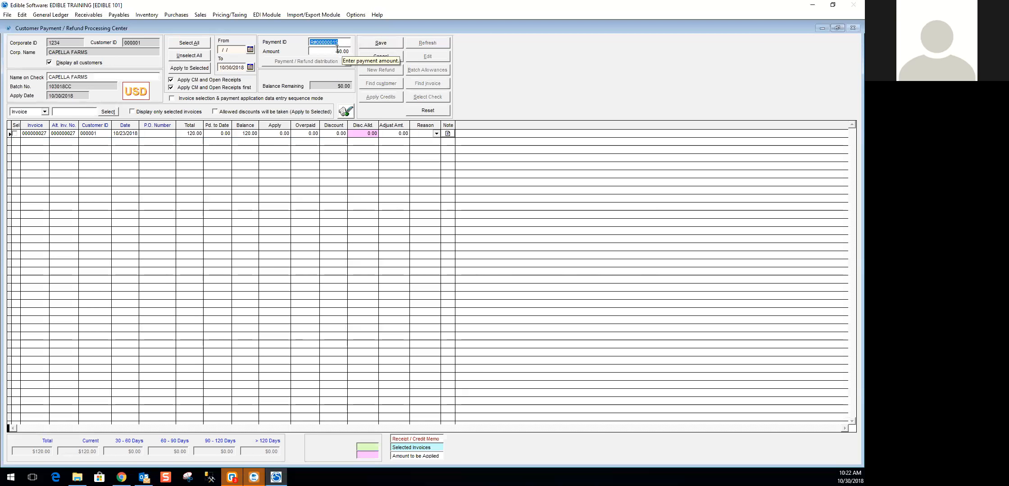
key("Tab")
type("150")
key("Tab")
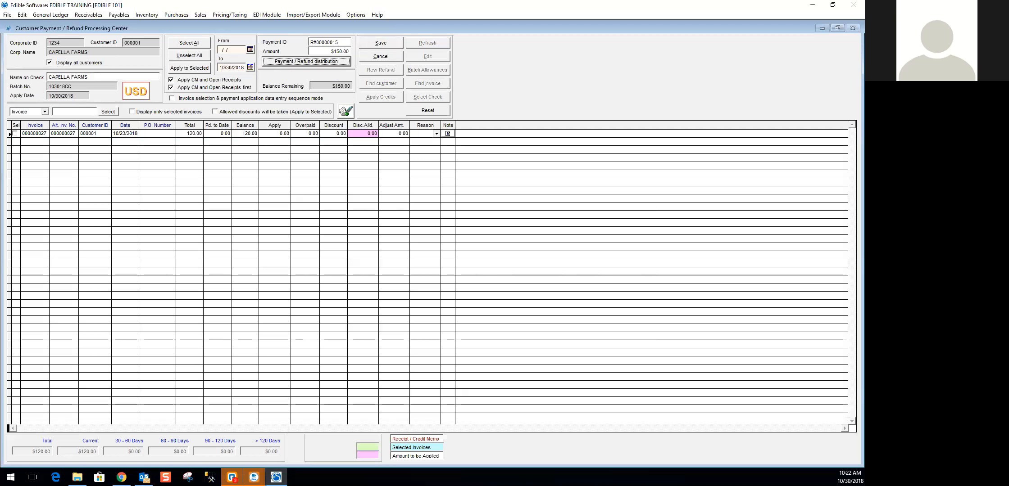
- Distribute the full $150.00 payment to CH-CHECK with reference number 51487 and return to the payment screen
left_click(287, 62)
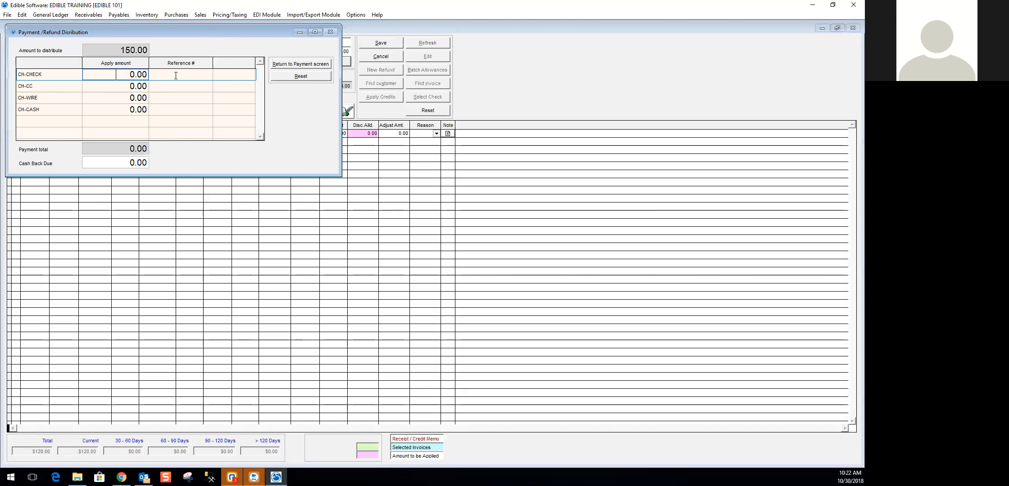
type("150")
key("Return")
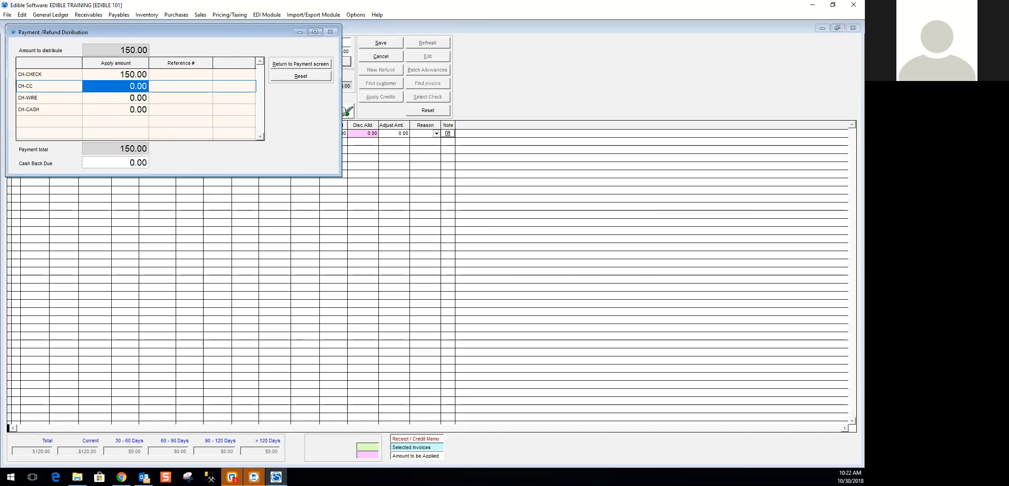
left_click(176, 74)
type("51487")
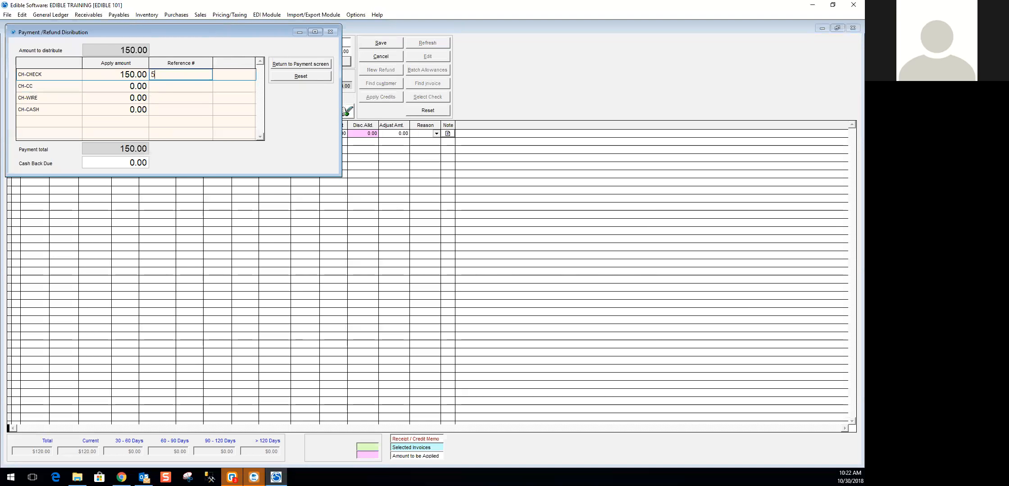
left_click(286, 65)
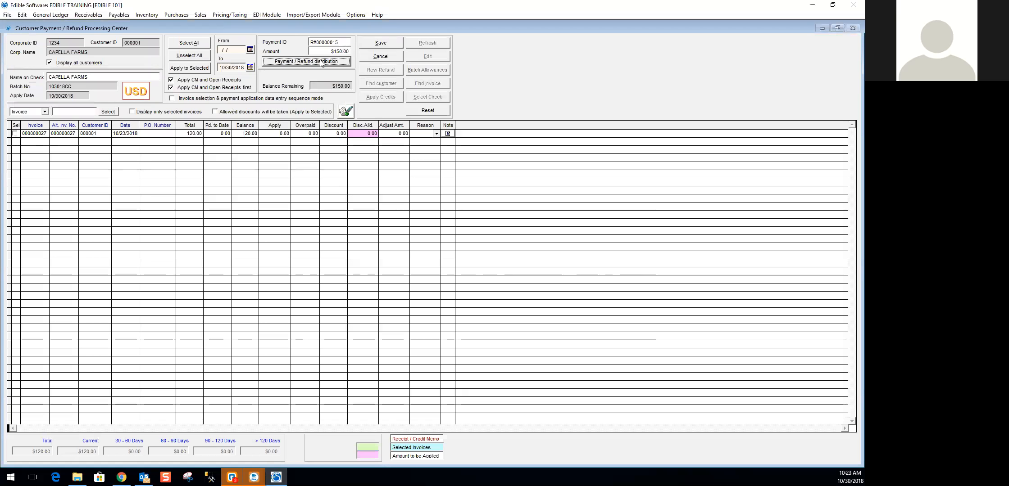
- Apply the payment to invoice 000000027 and save it, keeping the unapplied 30.00 as an open receipt without a note
left_click(15, 134)
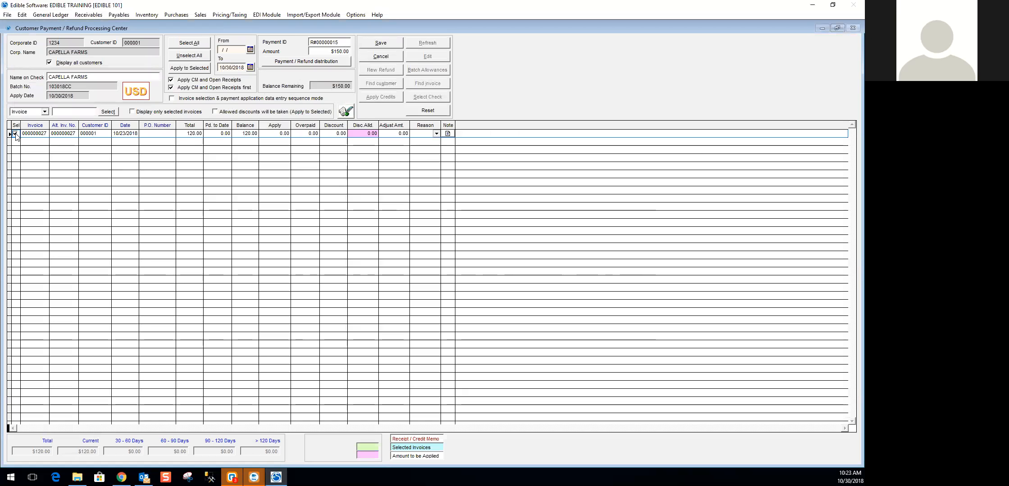
left_click(194, 72)
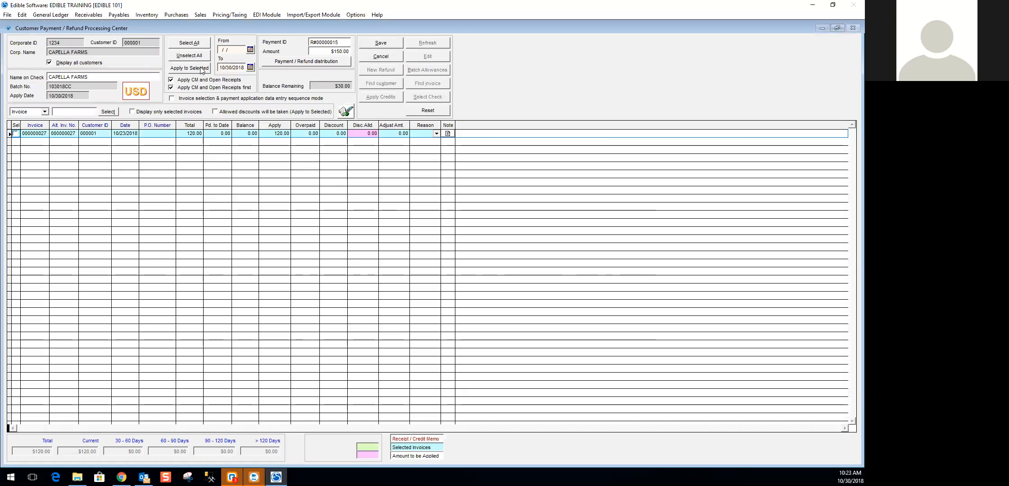
left_click(391, 43)
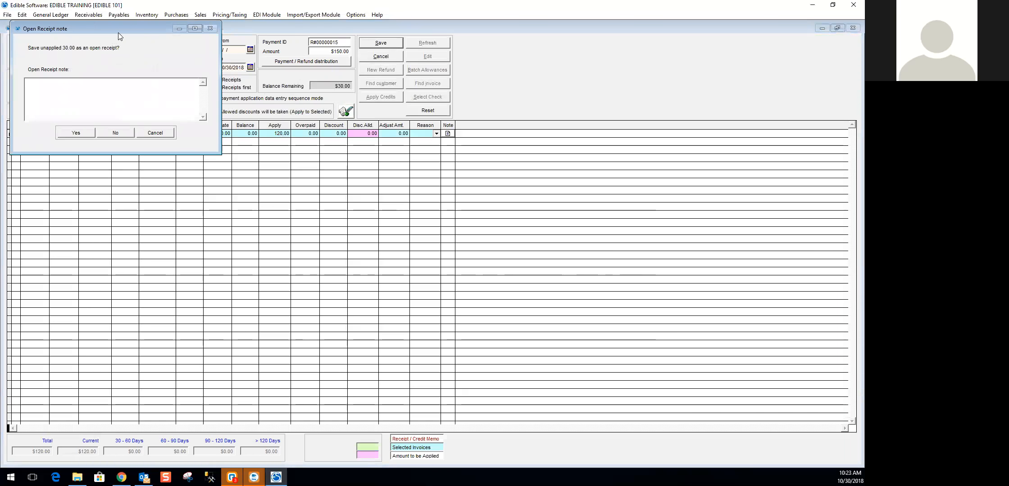
left_click_drag(118, 32, 190, 59)
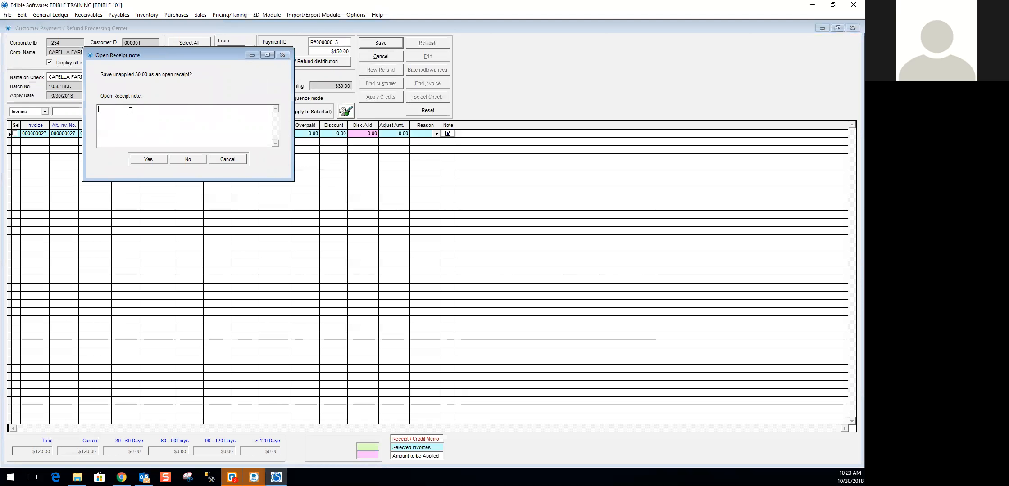
left_click(149, 159)
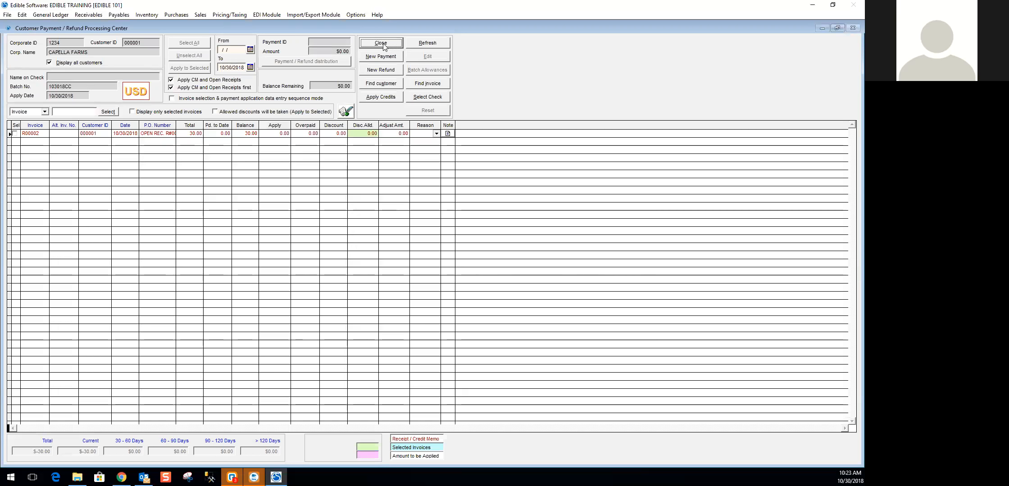
- Look for another open CAPELLA FARMS invoice, close the payment center and review batch 103018CC's summary and payment details
left_click(419, 84)
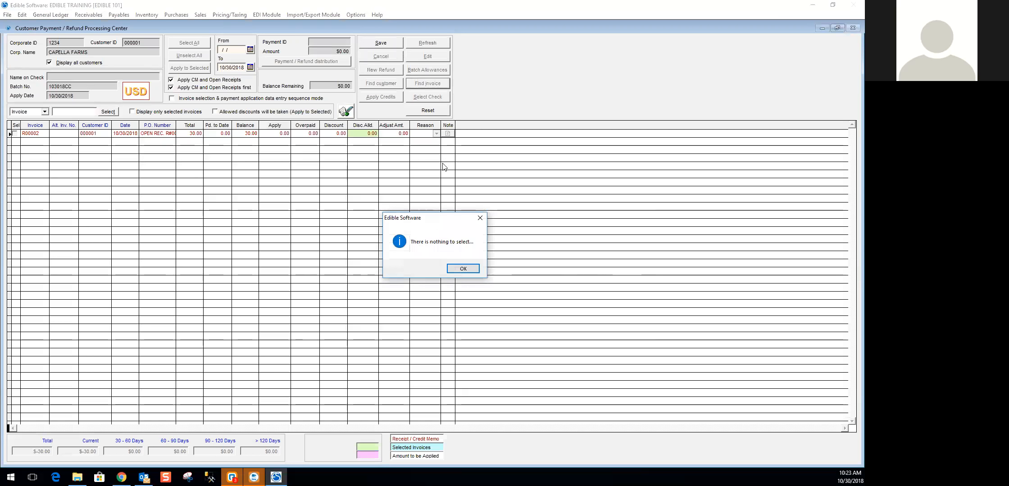
left_click(461, 269)
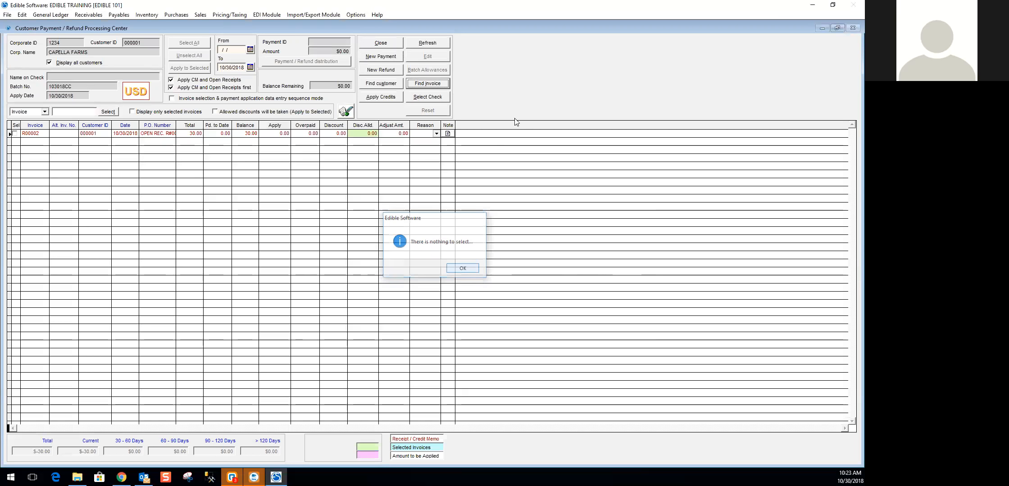
left_click(386, 45)
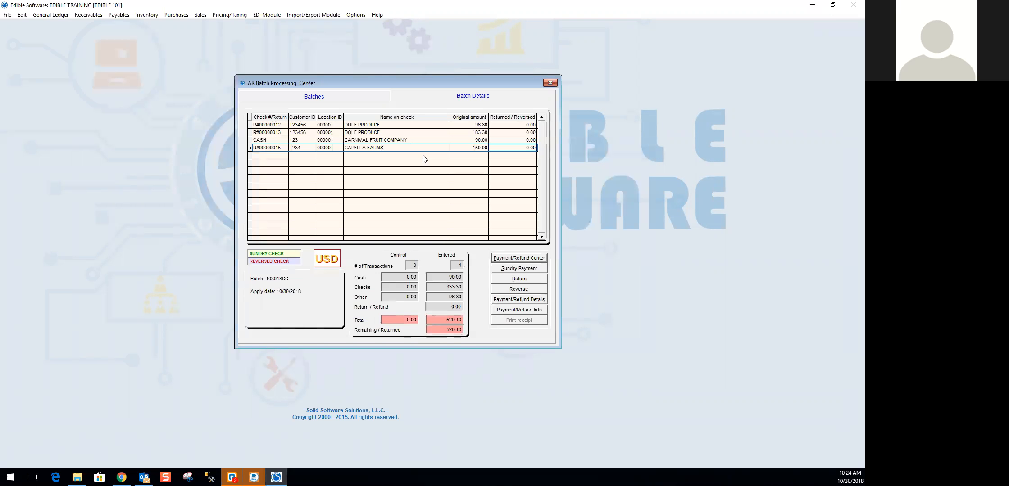
left_click(315, 97)
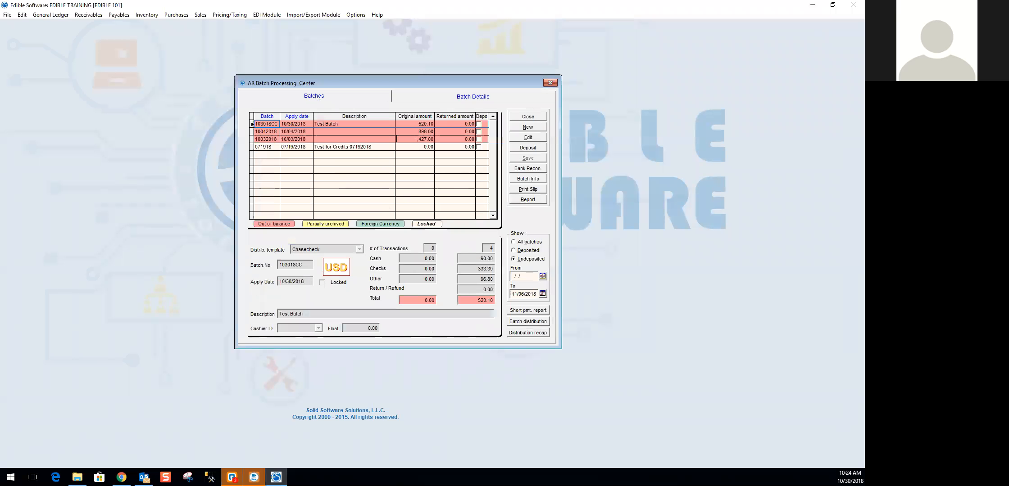
left_click(473, 97)
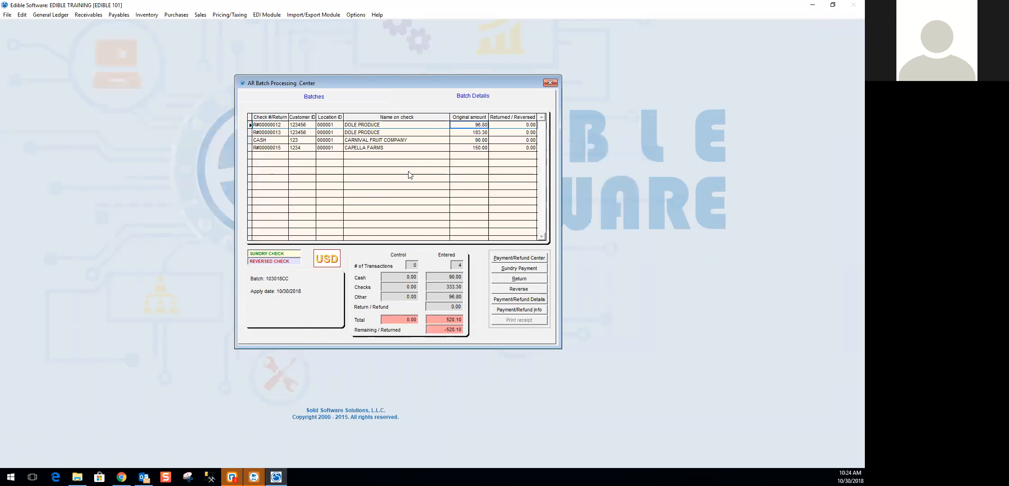
- Reverse the entire 96.80 DOLE PRODUCE cash receipt R#00000012 and select its reversed entry in the batch details
left_click(385, 125)
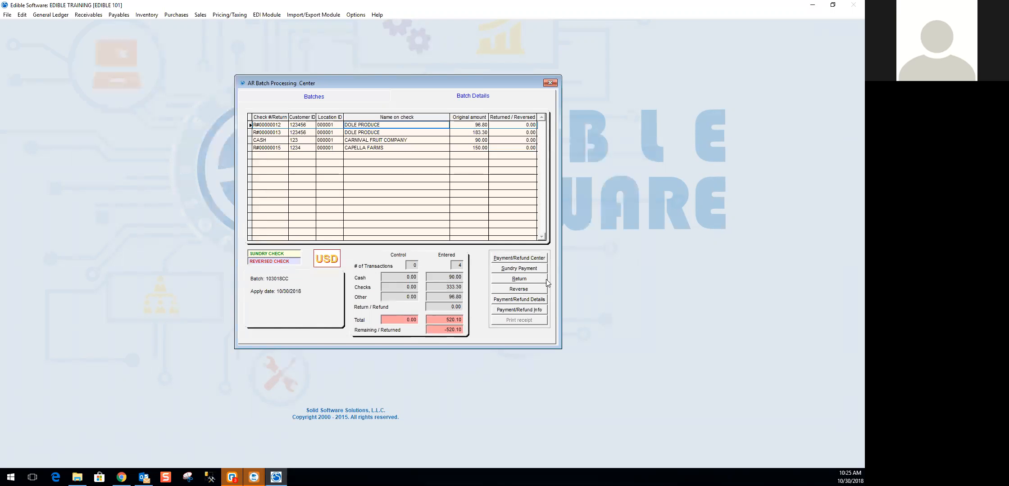
left_click(520, 292)
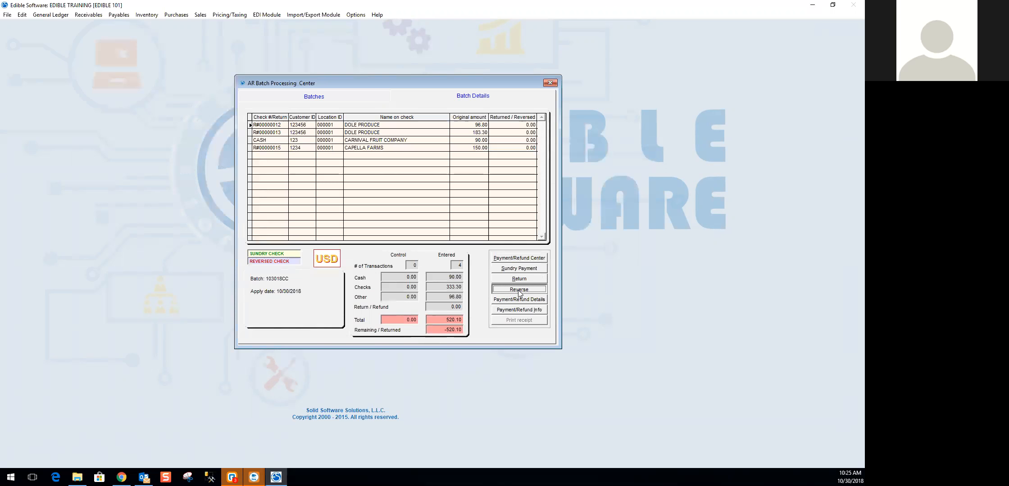
left_click(520, 293)
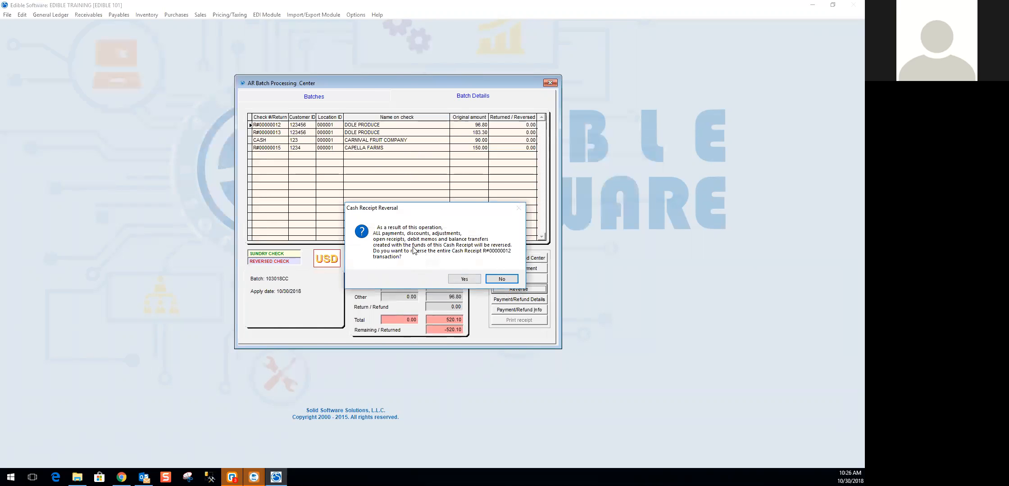
left_click(464, 279)
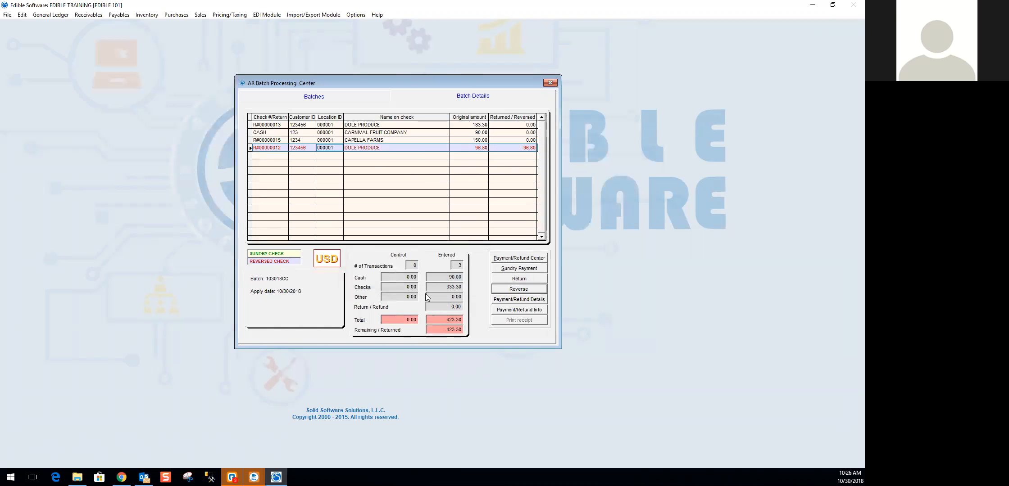
left_click(418, 149)
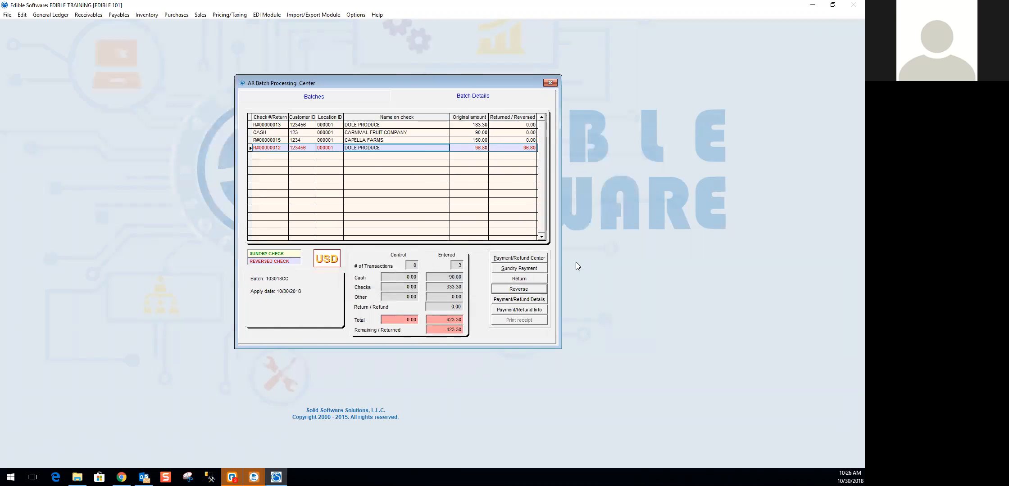
- Find DOLE PRODUCE invoice 000000003 in the payment center and start a new payment of $97.00 with the suggested payment ID
left_click(528, 258)
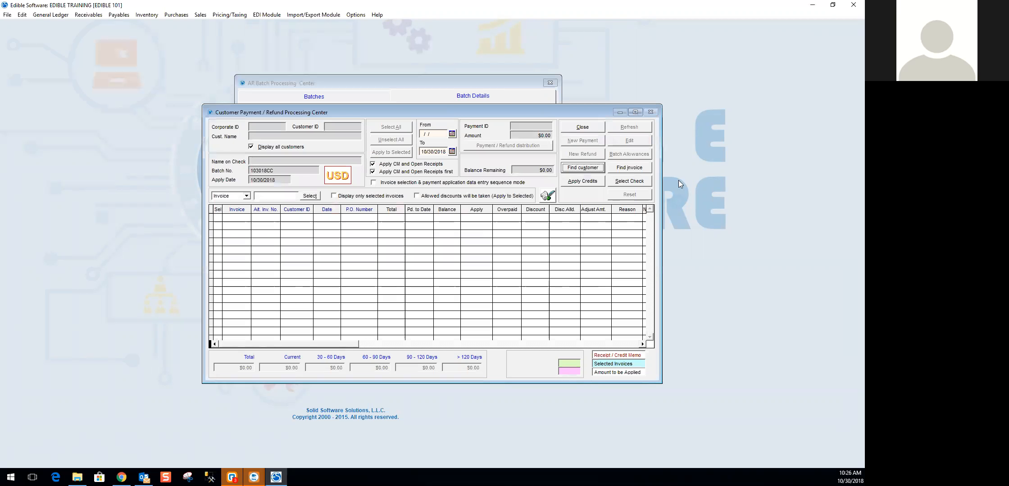
left_click(621, 167)
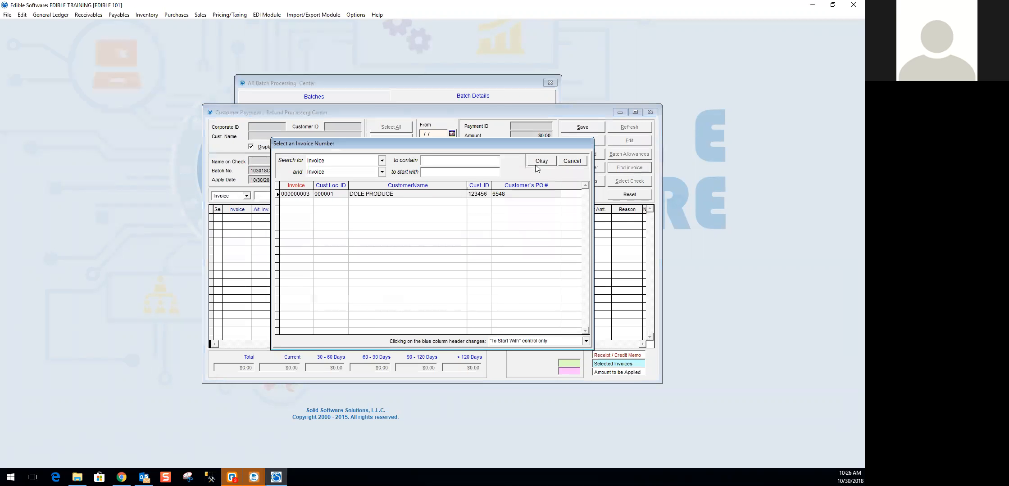
left_click(415, 194)
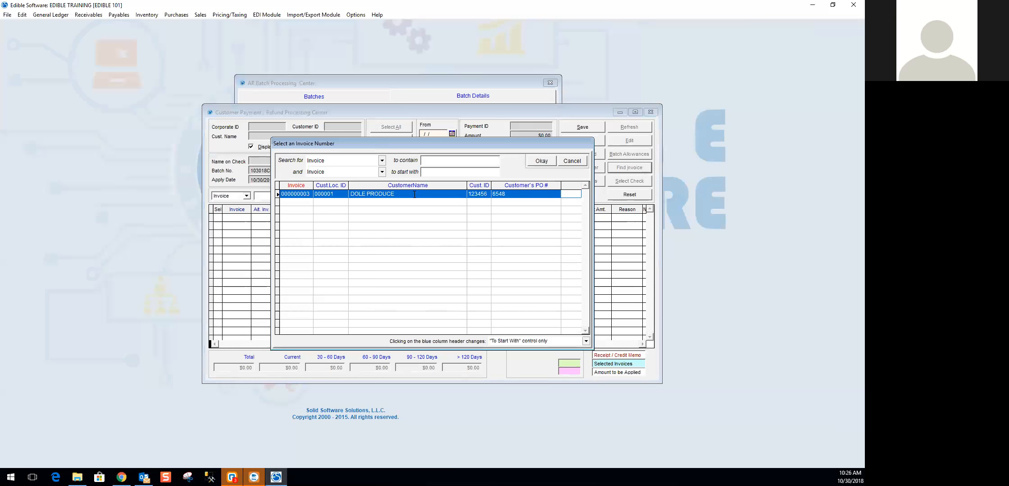
left_click(543, 162)
left_click(635, 111)
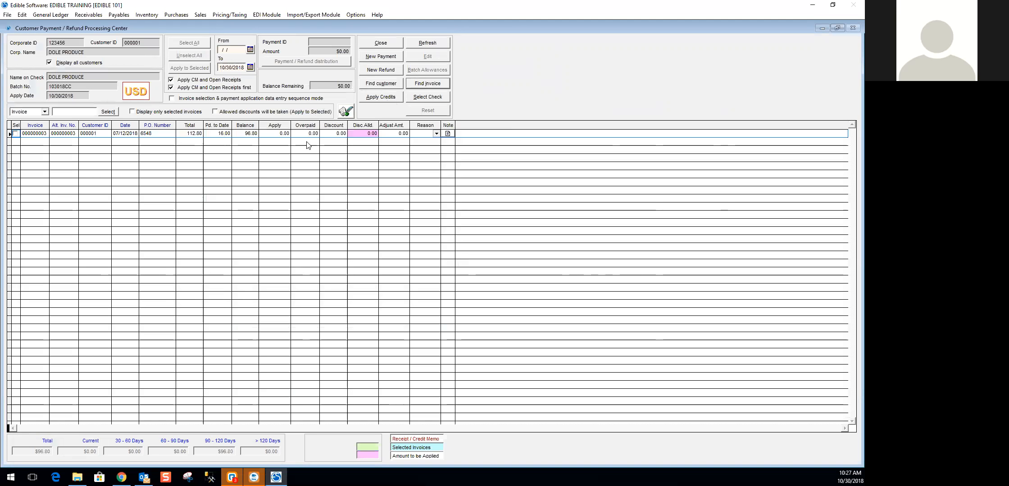
left_click(390, 57)
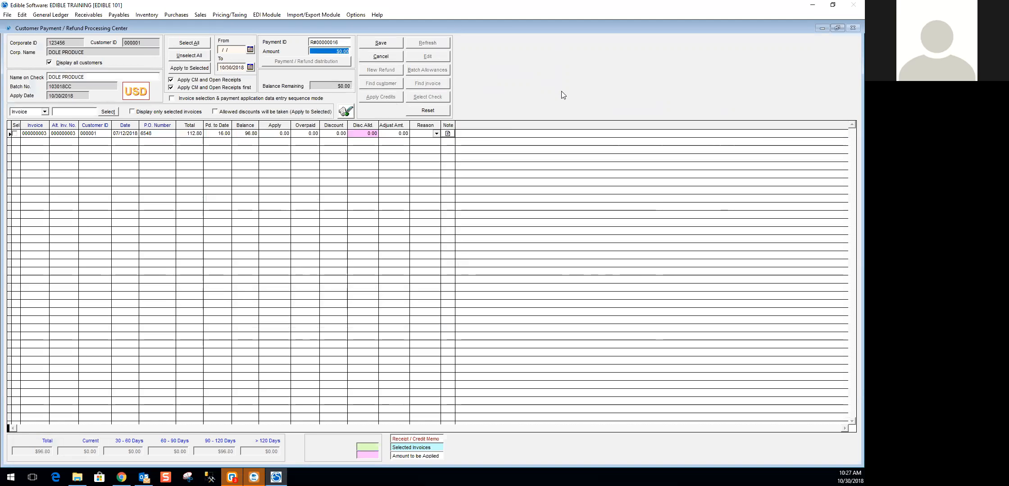
type("97")
key("Tab")
- Distribute the full $97.00 payment to CH-CASH and return to the payment screen
left_click(317, 62)
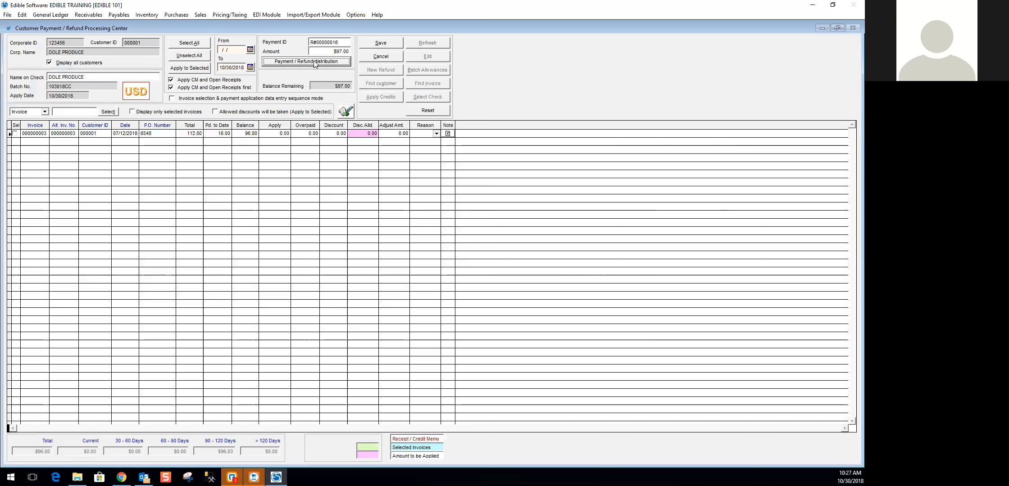
left_click(121, 109)
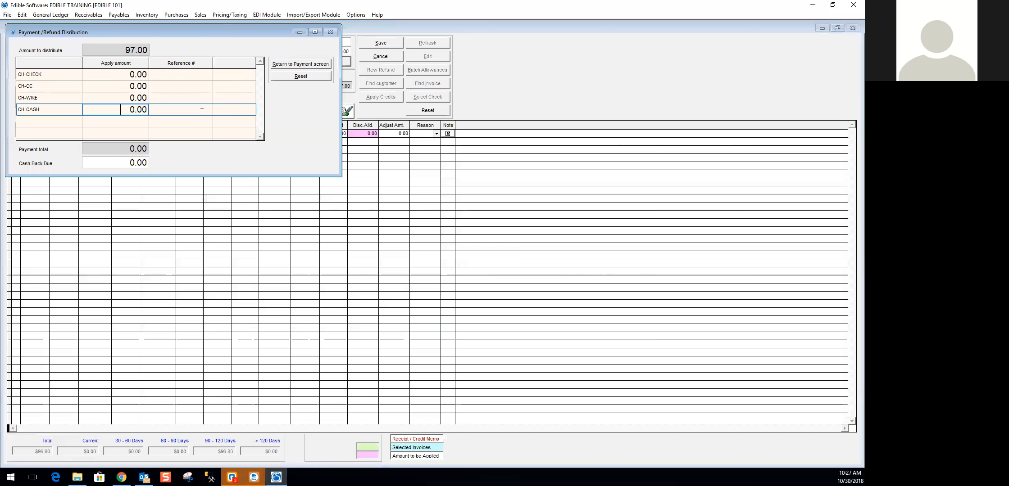
type("97")
key("Tab")
left_click(301, 64)
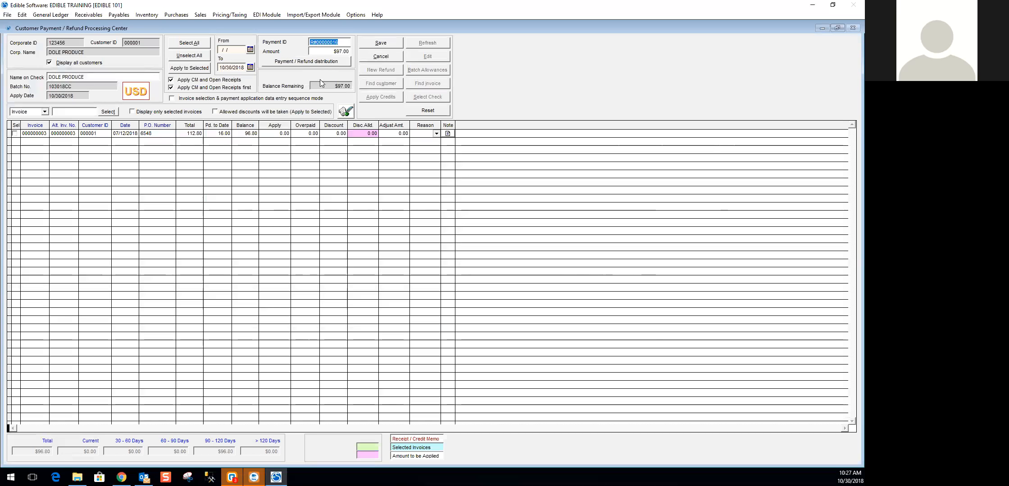
- Apply 97 to DOLE PRODUCE invoice 000000003, save the payment and close the payment center
left_click(484, 87)
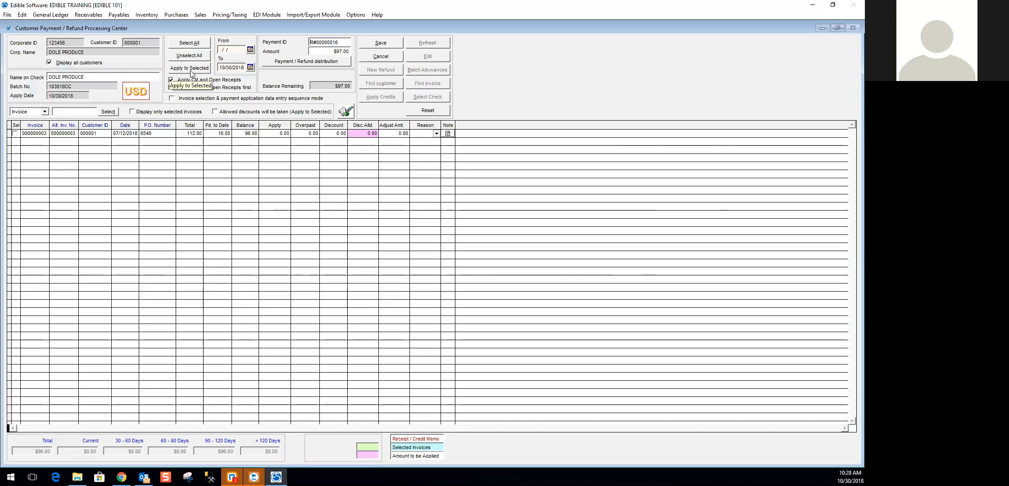
left_click(272, 133)
type("97  .")
key("Tab")
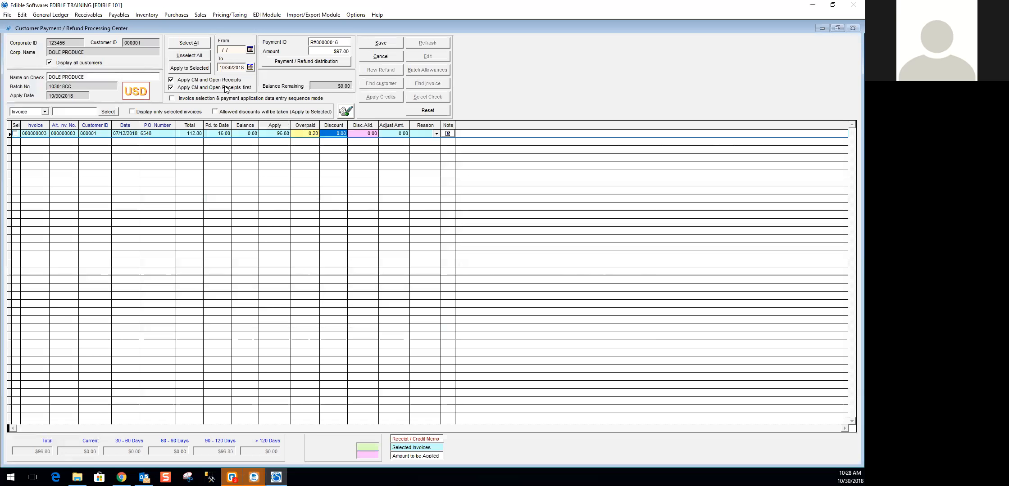
left_click(382, 43)
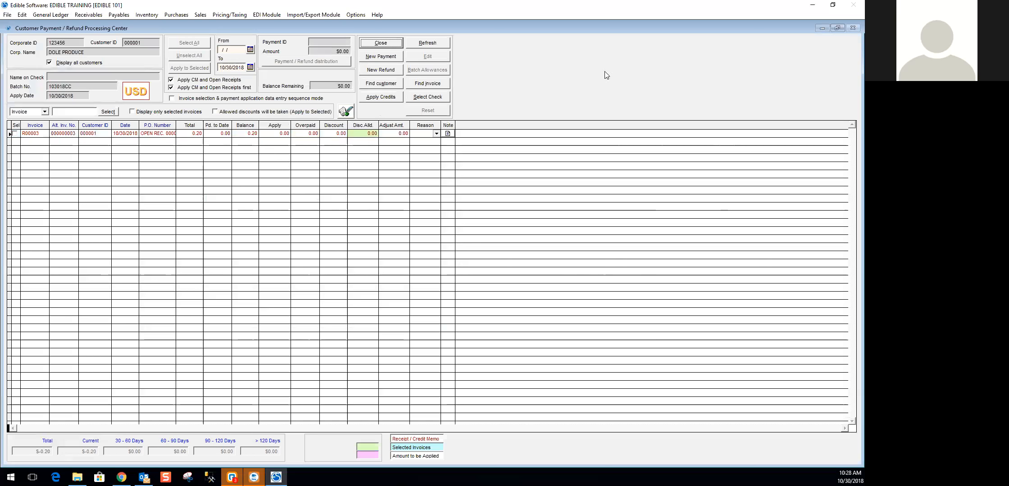
left_click(380, 43)
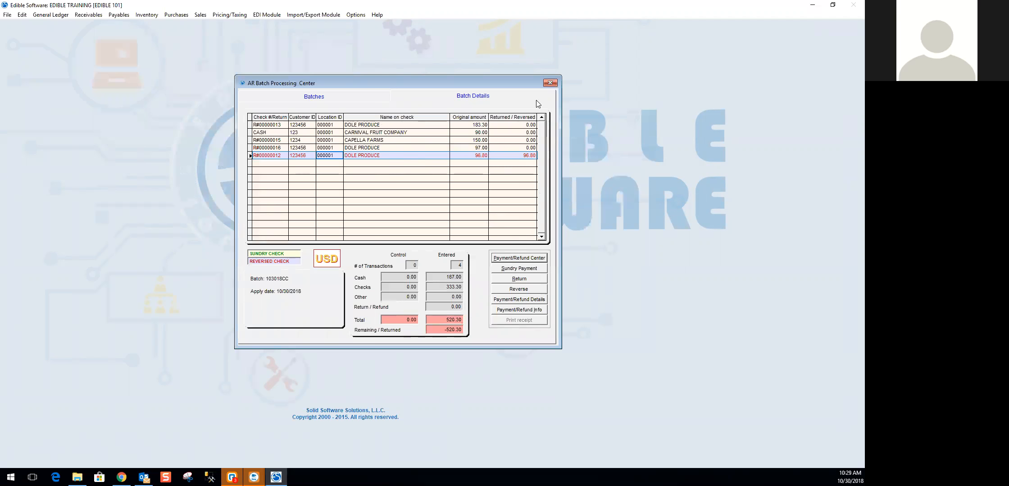
- Close the AR Batch Processing Center and start a new sales order for EDDY PACKING
left_click(550, 83)
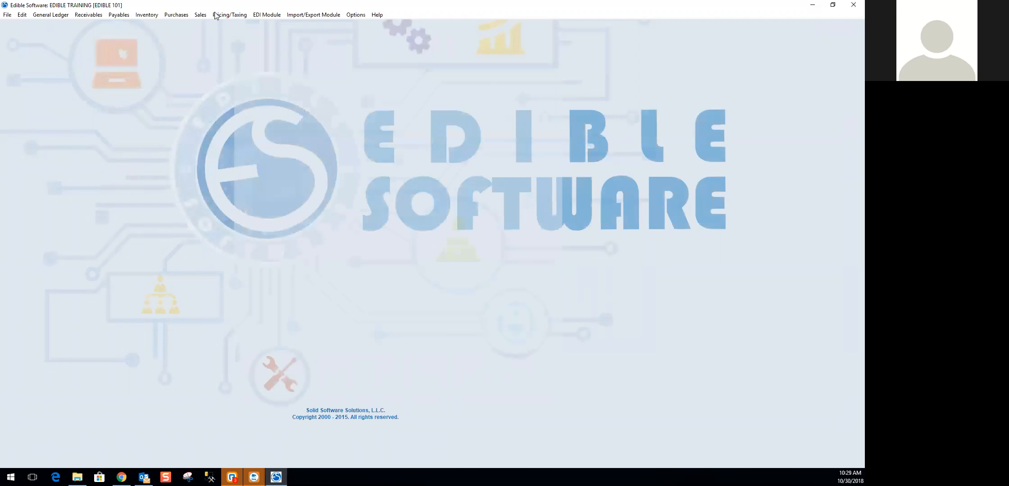
left_click(200, 14)
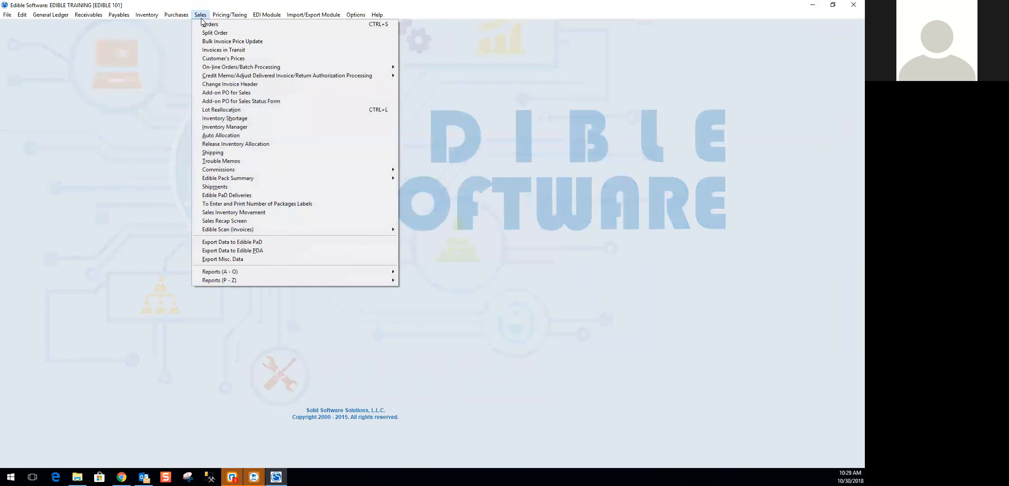
left_click(201, 24)
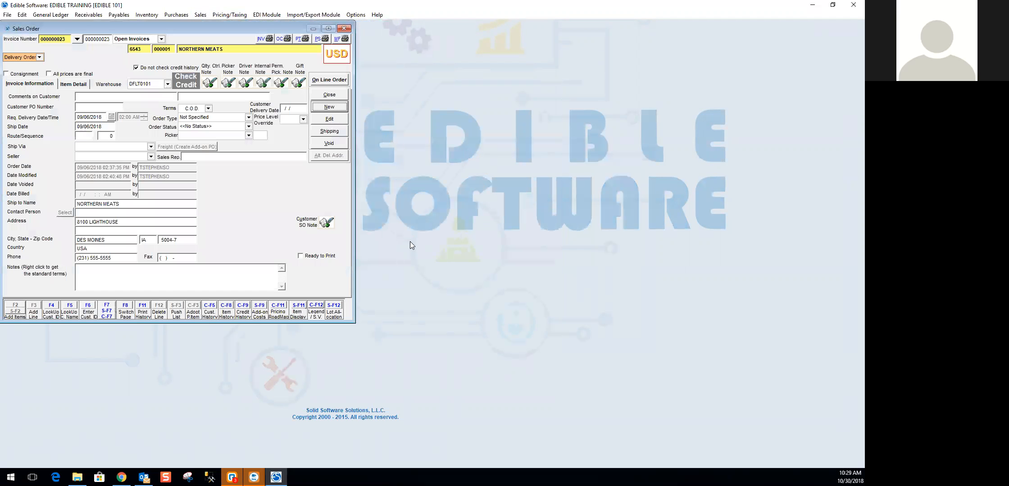
left_click(326, 112)
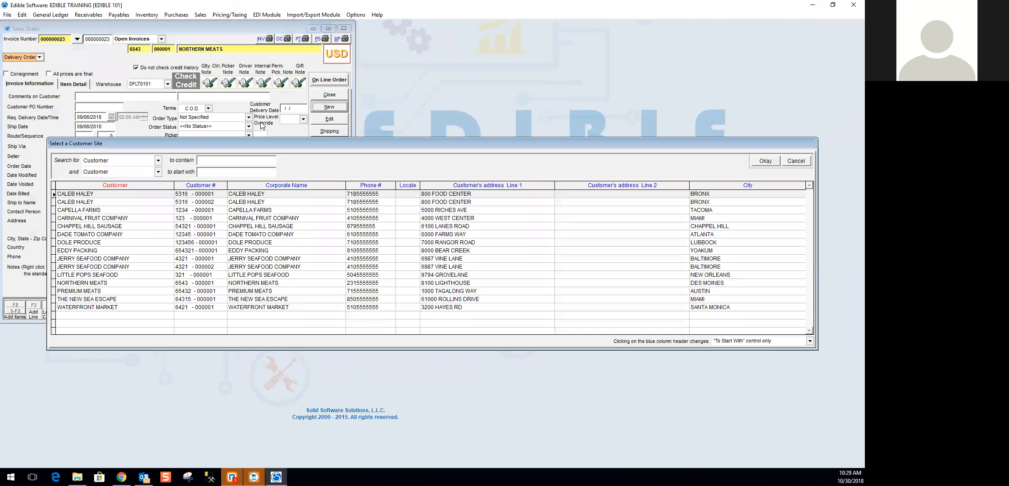
double_click(322, 249)
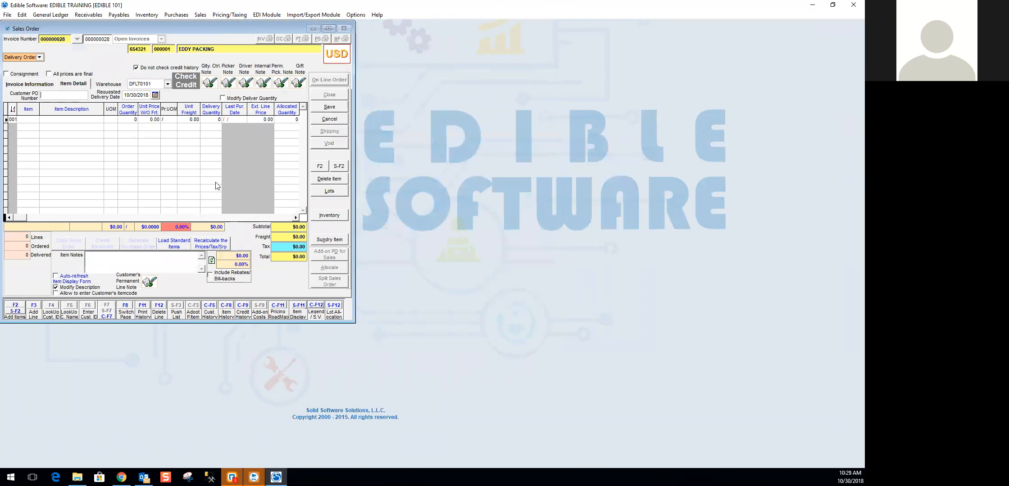
- Add 10 HF of Cilantro Special from the REZA PRODUCE lot to the EDDY PACKING order and save it
left_click(15, 311)
double_click(297, 292)
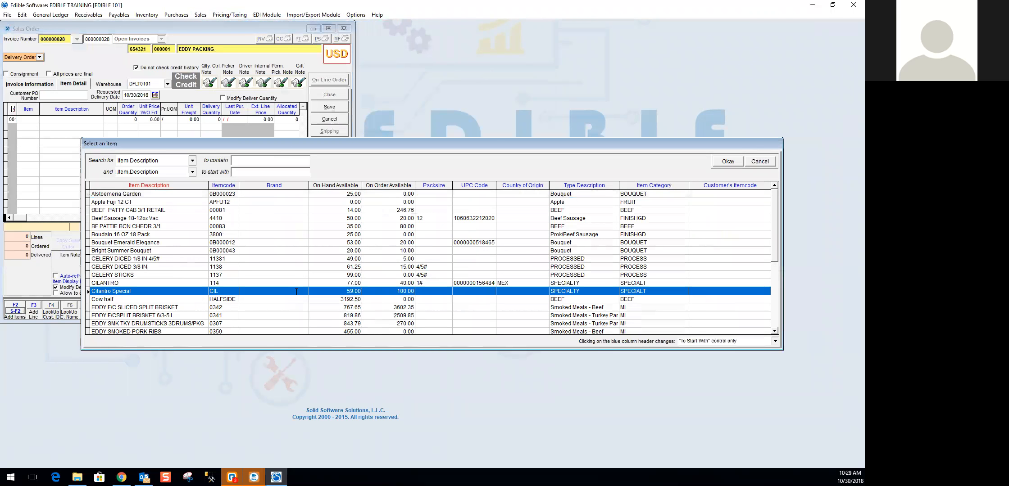
key("Tab")
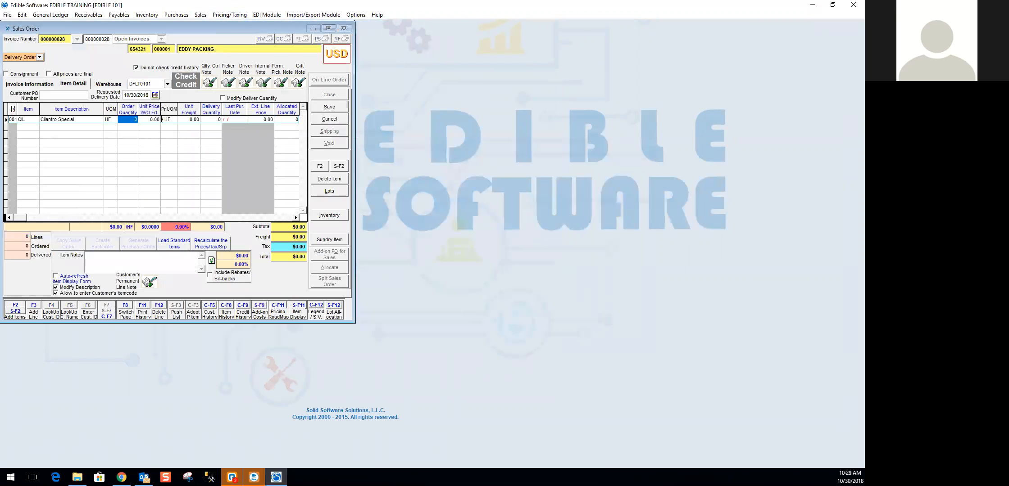
type("10")
key("Tab")
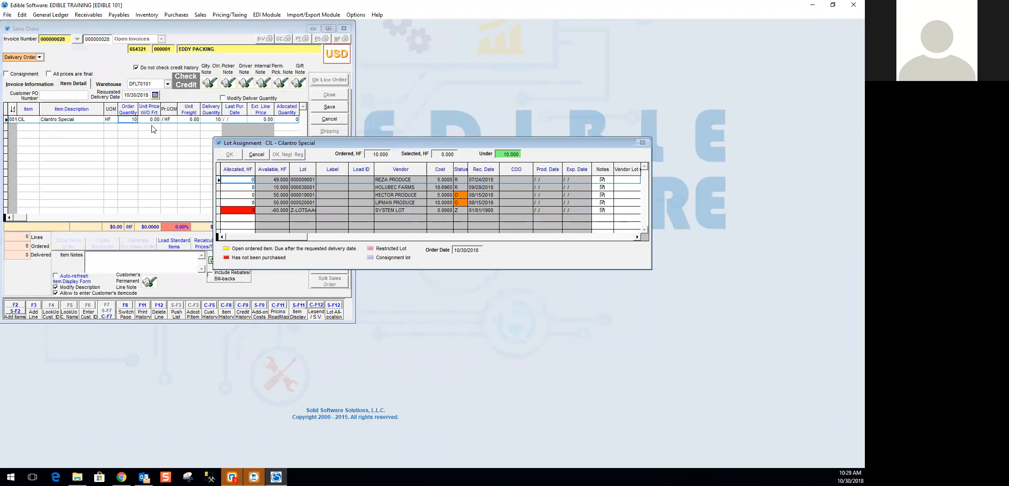
double_click(245, 180)
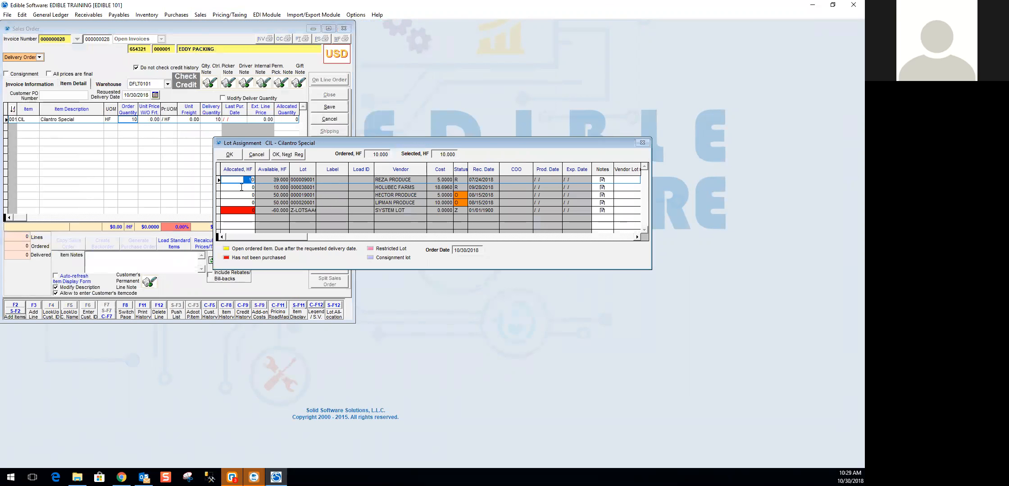
left_click(225, 154)
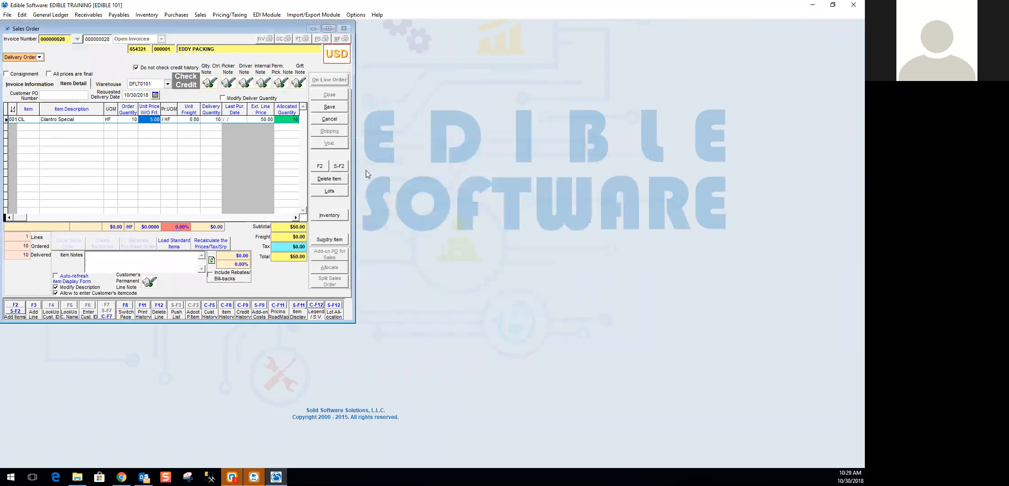
left_click(329, 108)
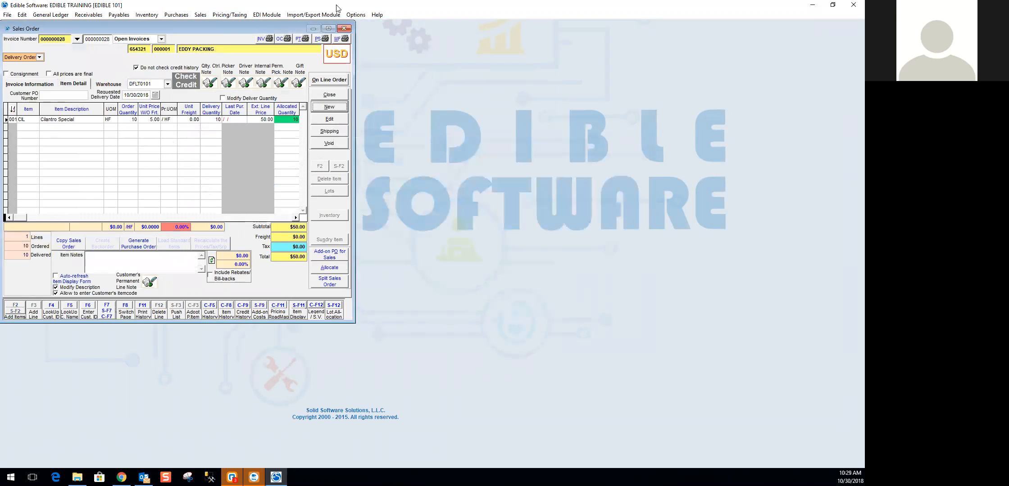
left_click(201, 17)
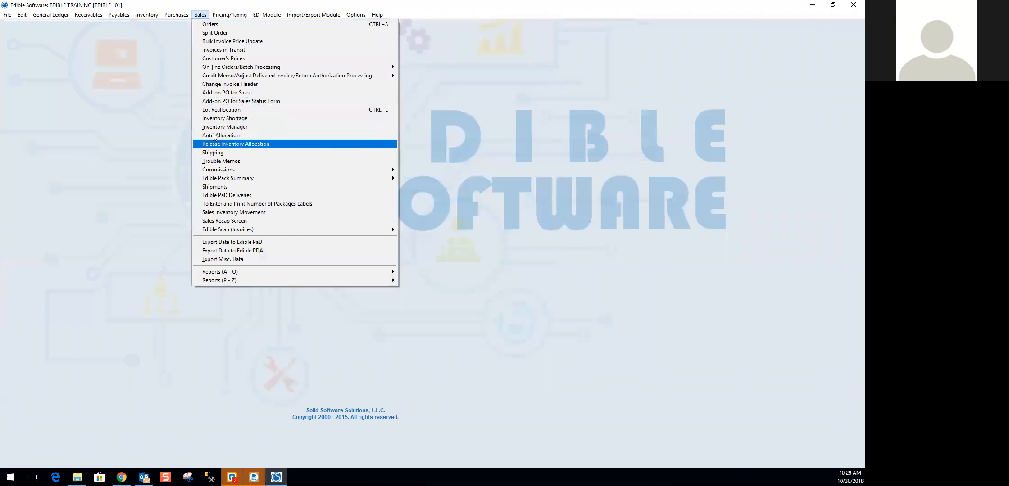
left_click(210, 161)
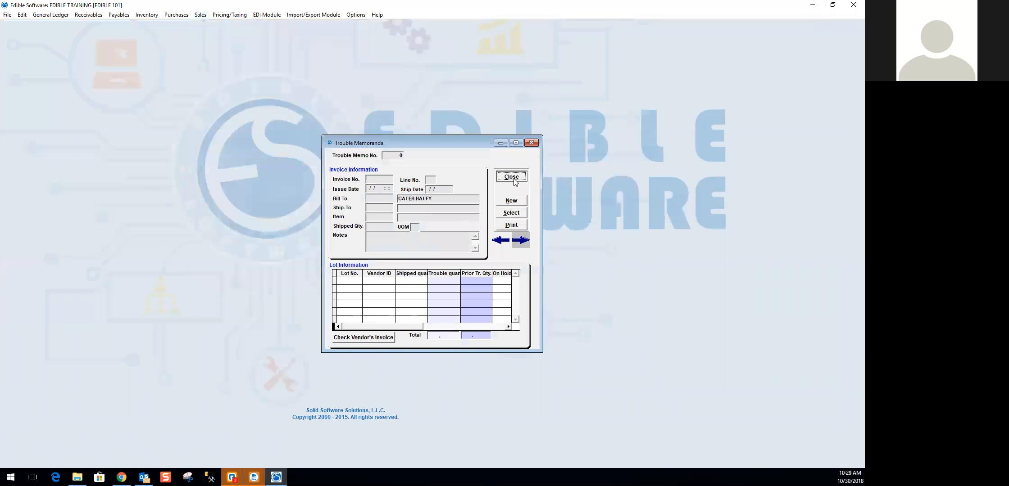
left_click(512, 177)
- Mark EDDY PACKING invoice 000000028 as shipped and billed in Shipping, and close the Shipping window
left_click(201, 15)
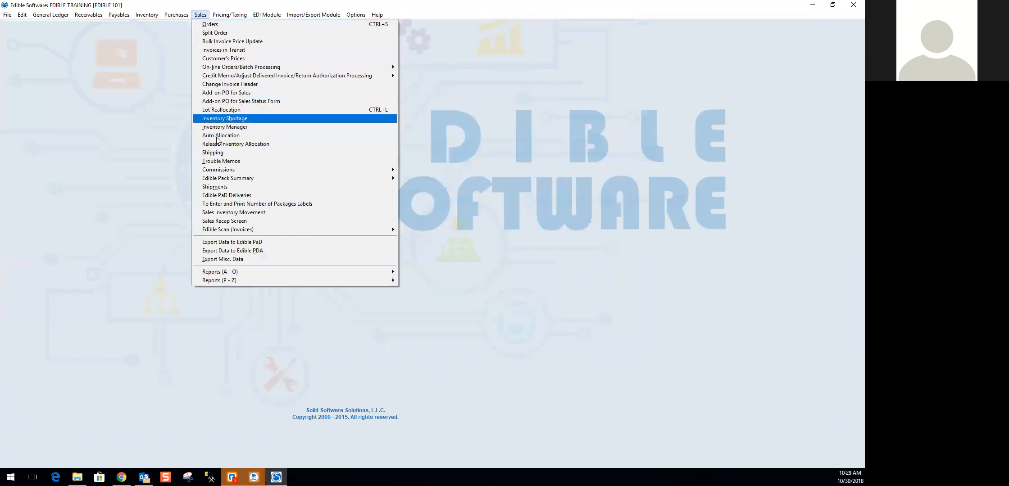
left_click(218, 162)
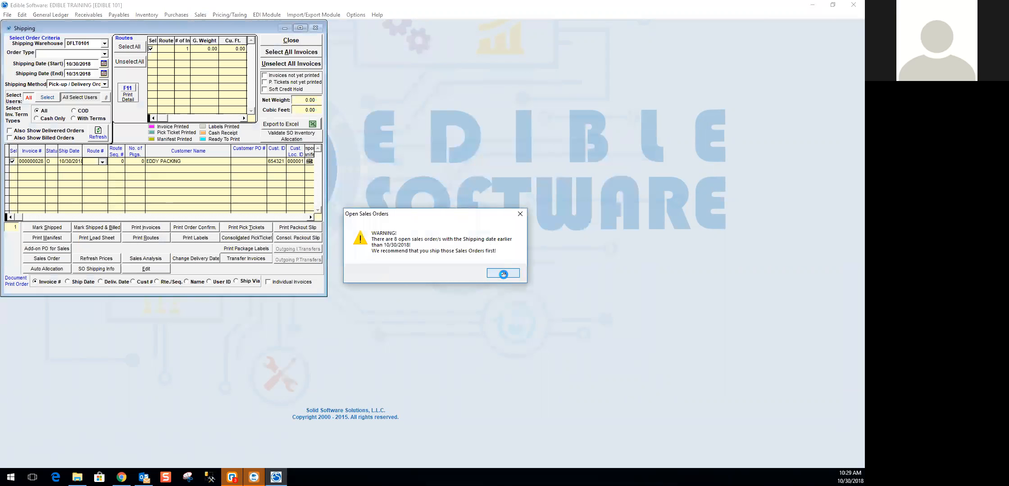
left_click(503, 274)
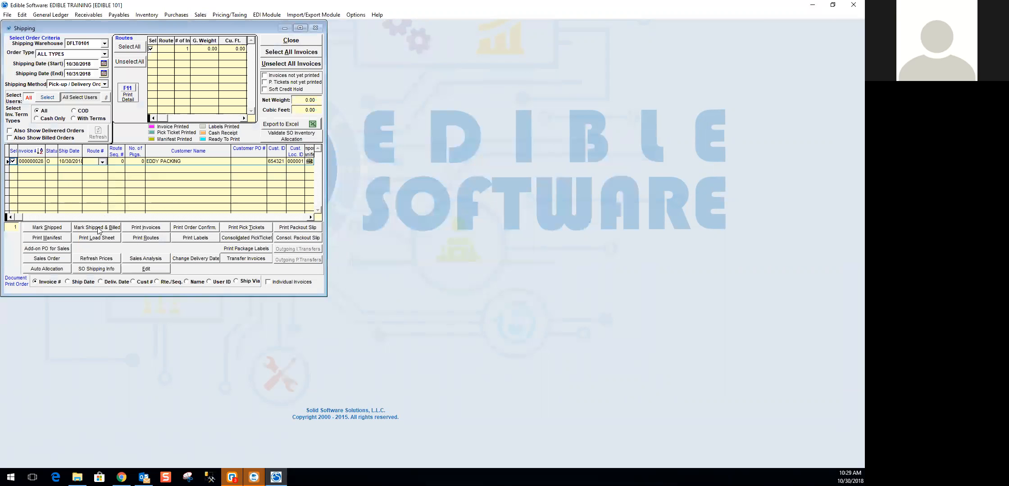
left_click(97, 228)
left_click(473, 273)
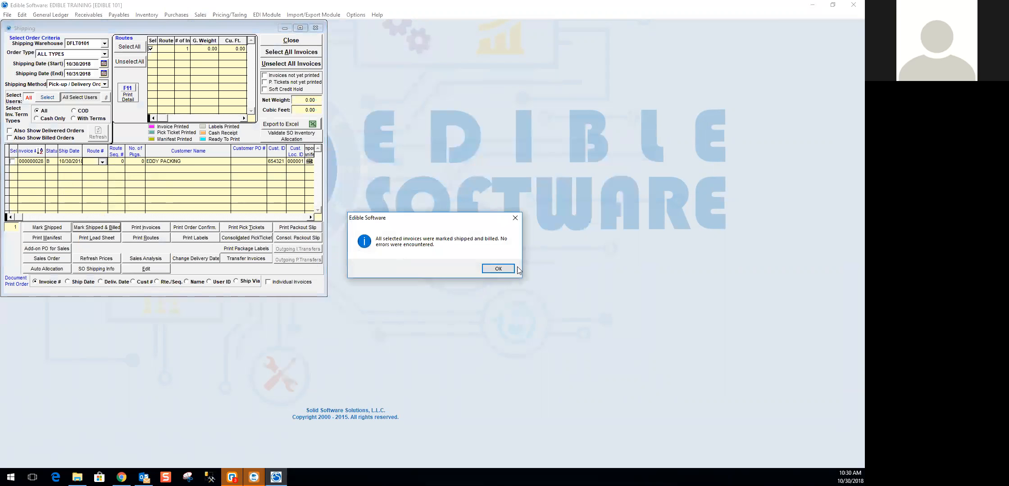
left_click(498, 268)
left_click(291, 40)
- Start an Inventory Open Credit Memo by selecting invoice 000000028 of customer EDDY PACKING
left_click(201, 15)
mouse_move(383, 76)
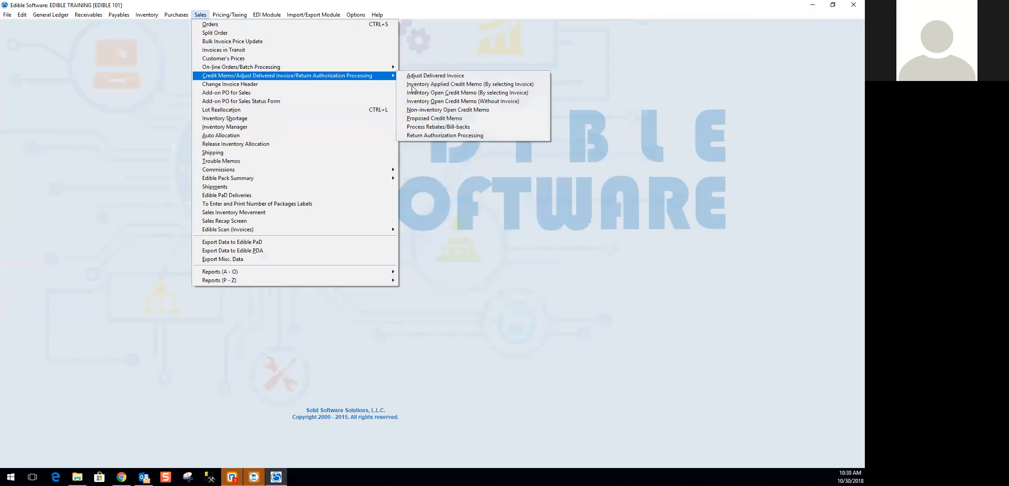
left_click(440, 92)
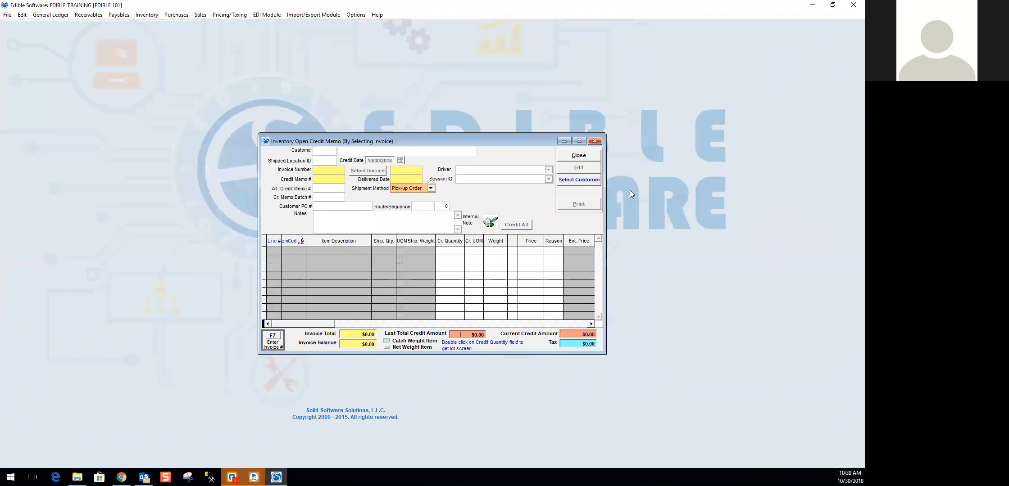
left_click(580, 180)
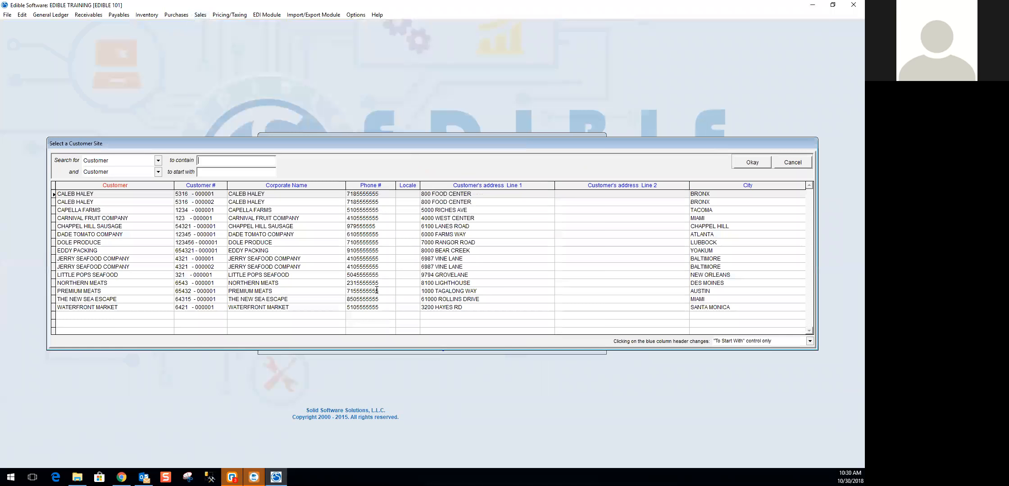
double_click(103, 250)
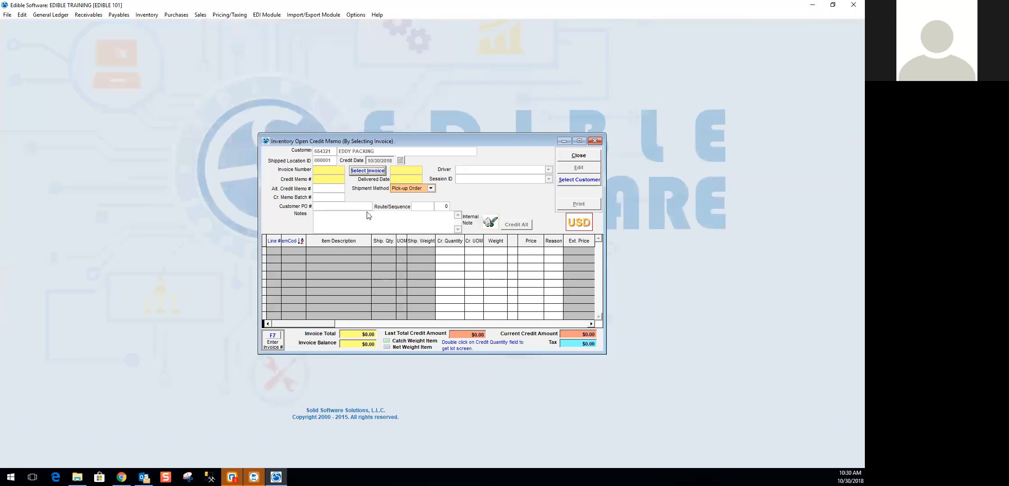
double_click(304, 194)
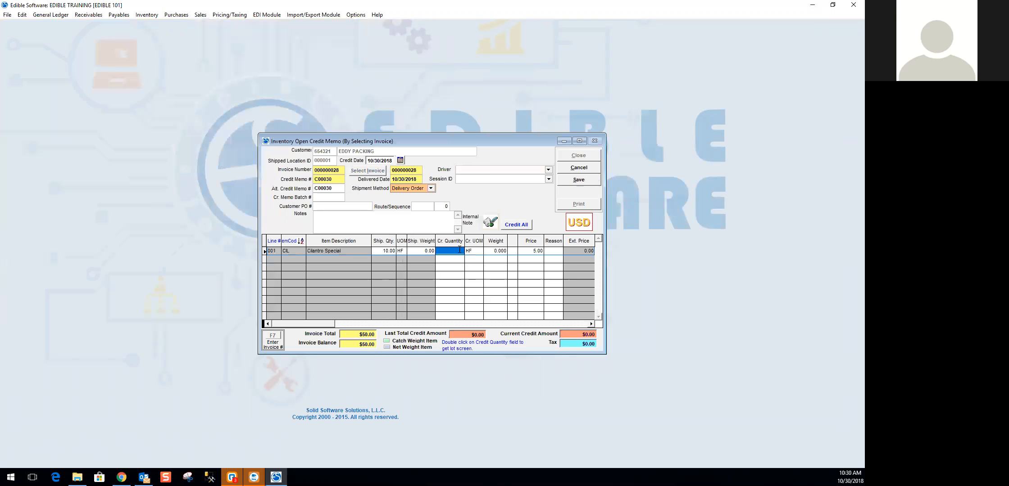
- Credit a quantity of 10 HF of Cilantro Special with reason CPA at a price of 1.00
double_click(459, 250)
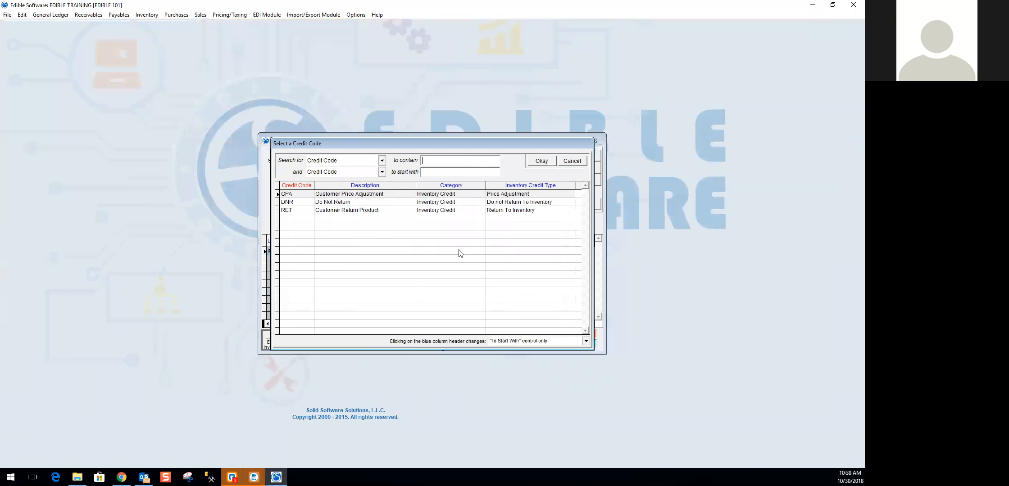
double_click(514, 194)
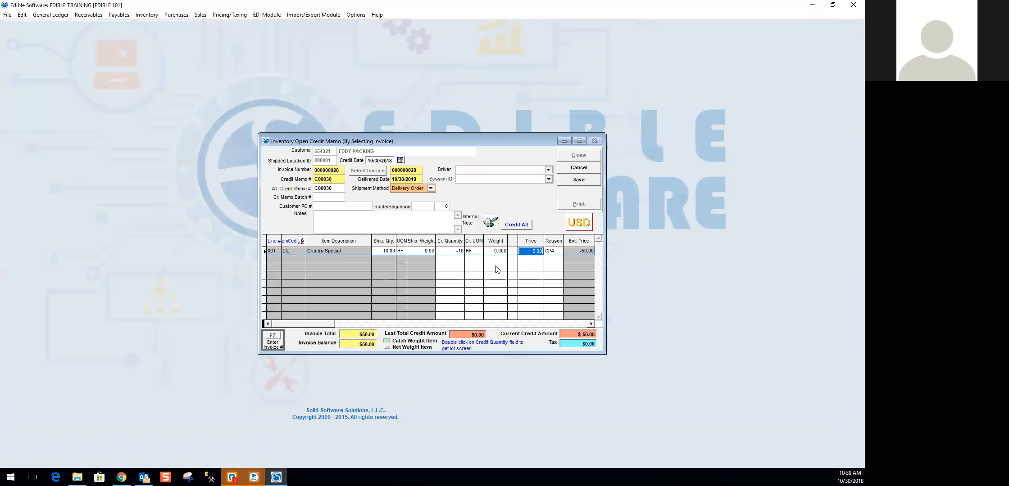
left_click_drag(527, 252, 565, 253)
type("1")
key("Tab")
- Save the EDDY PACKING credit memo and close the credit memo window
left_click(579, 182)
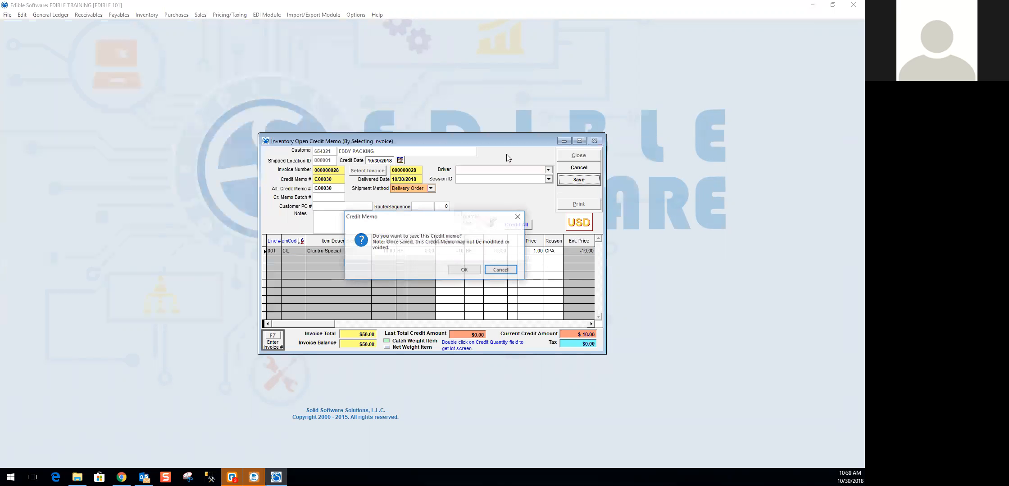
left_click(466, 271)
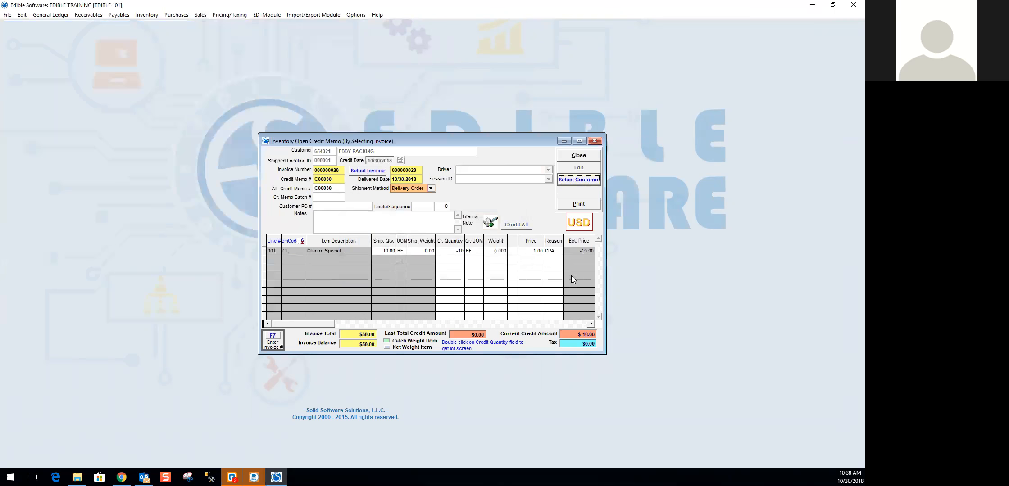
left_click(578, 156)
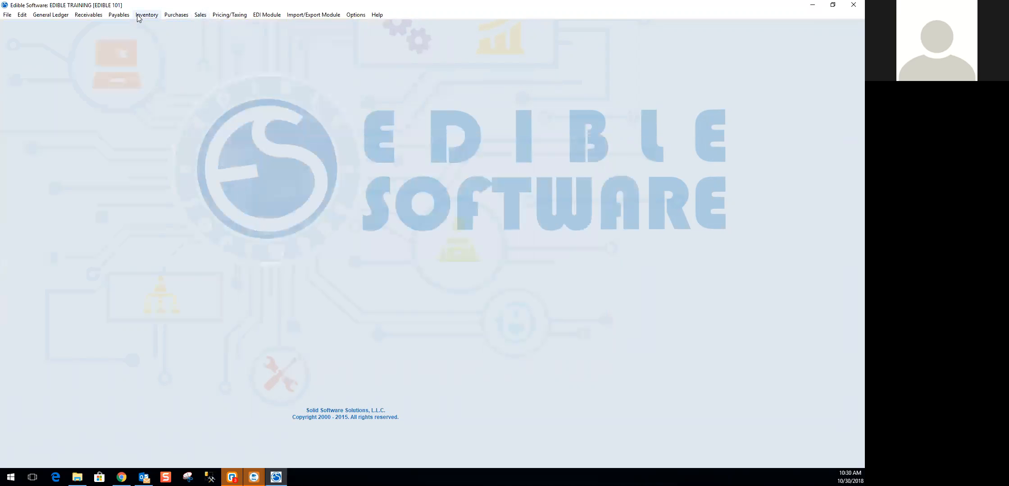
- Open the details of AR batch 103018CC and launch its customer Payment/Refund Center
left_click(98, 17)
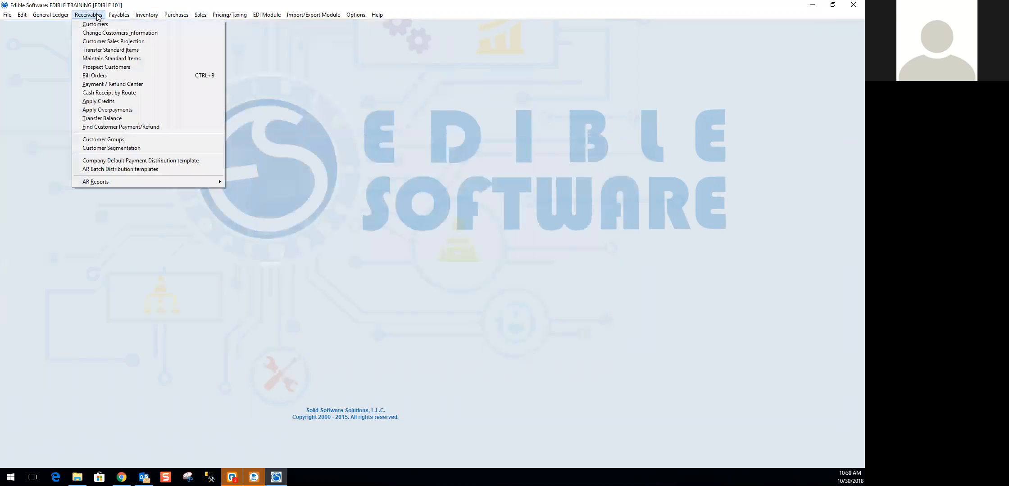
left_click(100, 84)
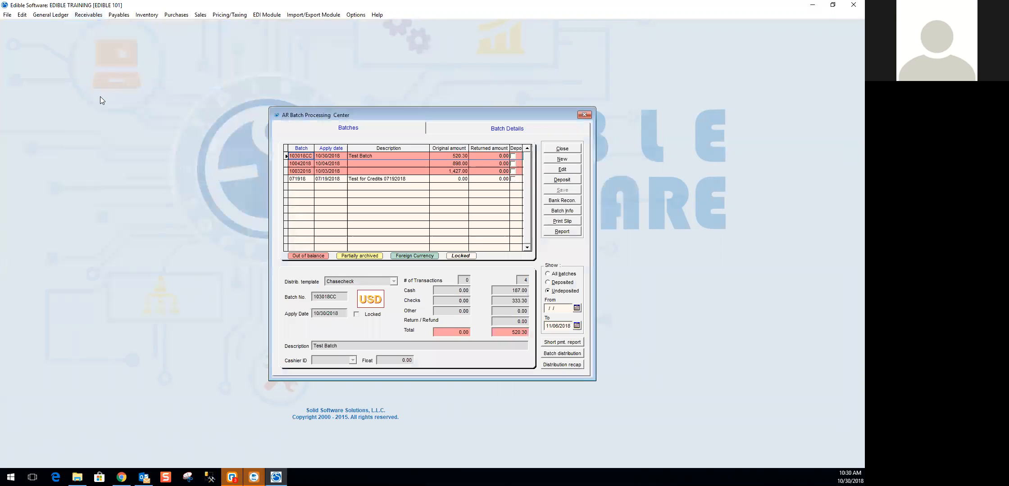
left_click(456, 156)
left_click(517, 129)
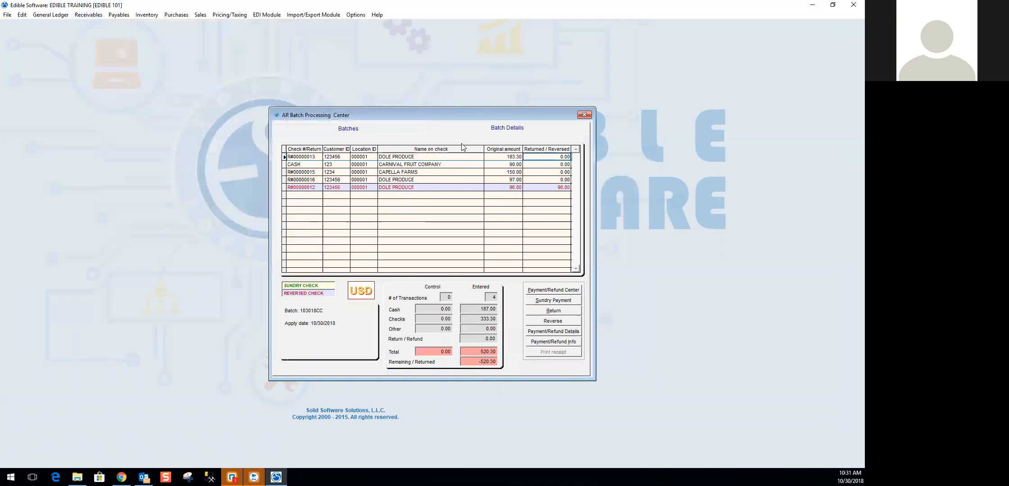
left_click(551, 293)
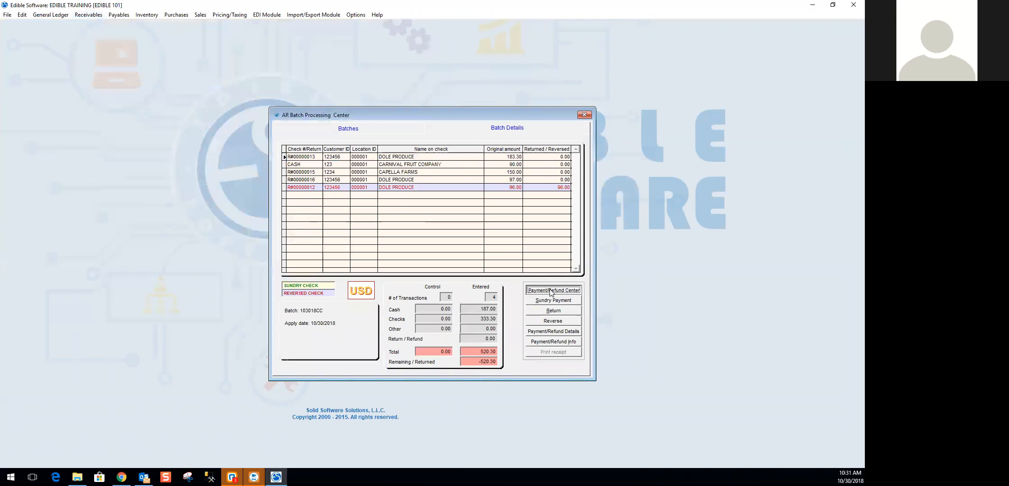
left_click(552, 288)
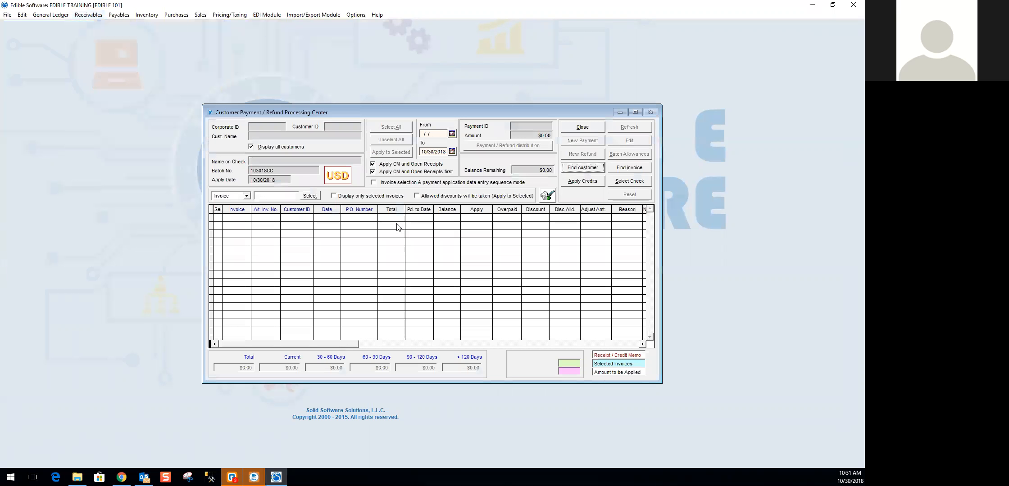
- Find invoice 000000028 and load EDDY PACKING's open invoice and credit memo for review
left_click(637, 171)
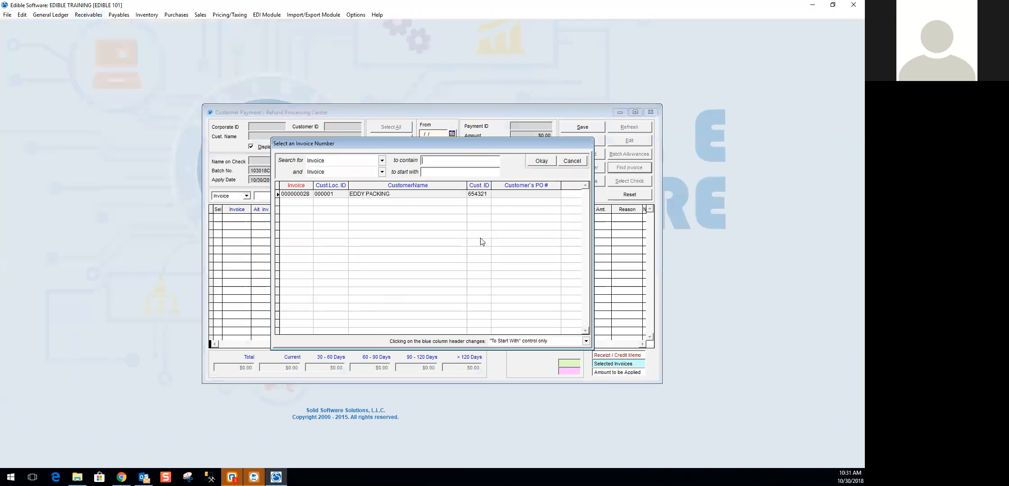
double_click(403, 195)
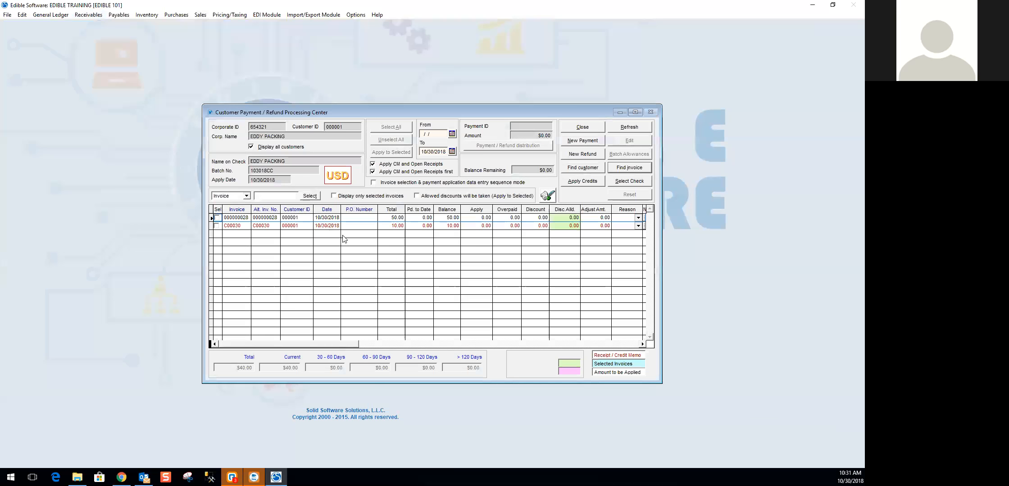
left_click(298, 218)
left_click(293, 226)
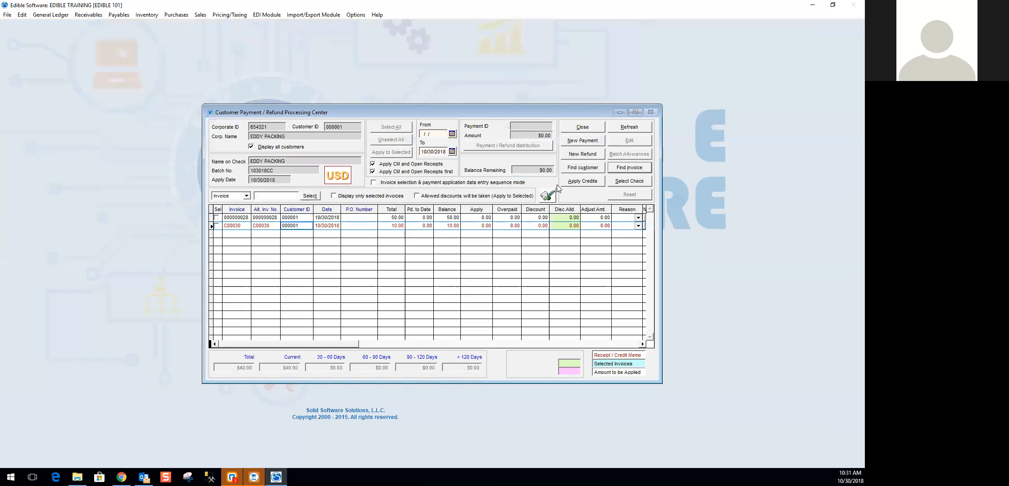
- Start a new EDDY PACKING payment with payment ID CASH and an amount of $40.00
left_click(585, 141)
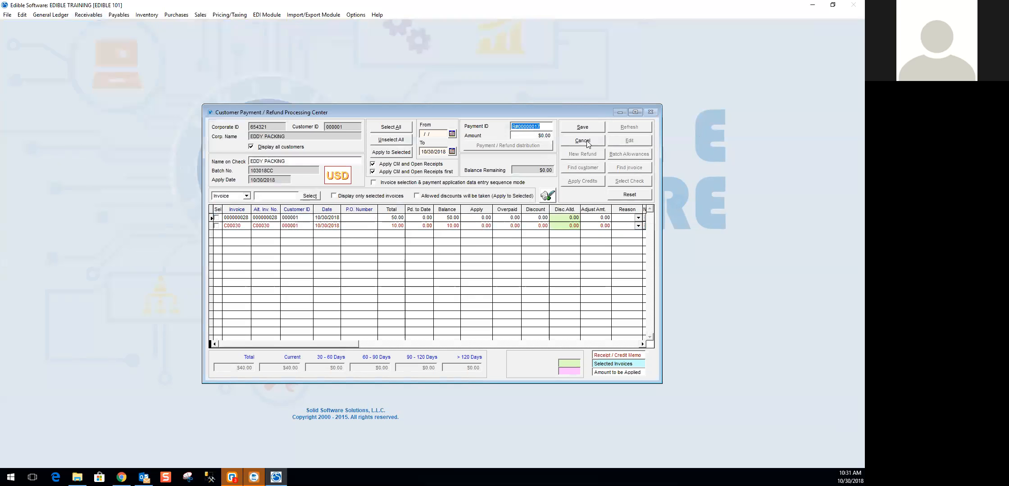
left_click(529, 134)
left_click(542, 126)
type("40")
key("Tab")
key("shift+Tab")
type("CAS")
left_click(544, 135)
type("40")
key("Tab")
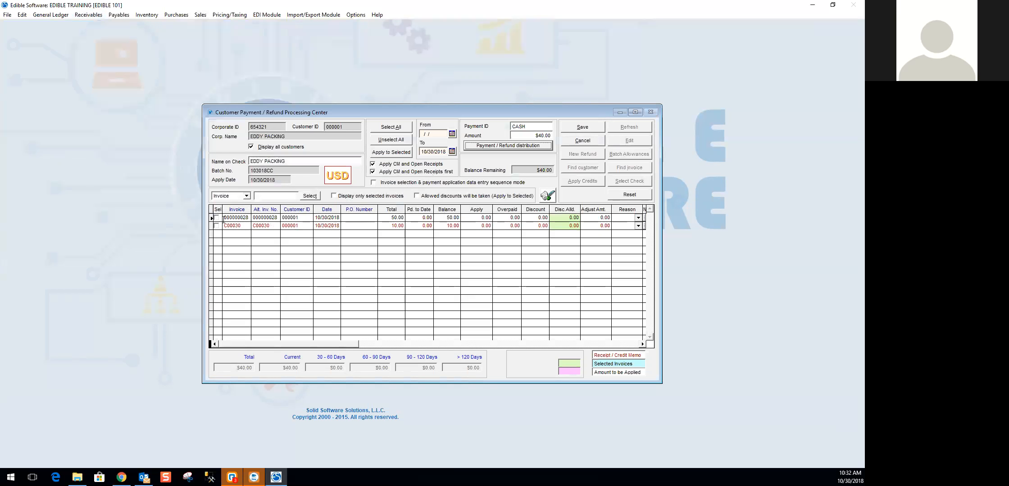
- Try applying the $40.00 payment together with credit memo C00030 to invoice 000000028, and discard the payment
left_click(216, 218)
left_click(216, 226)
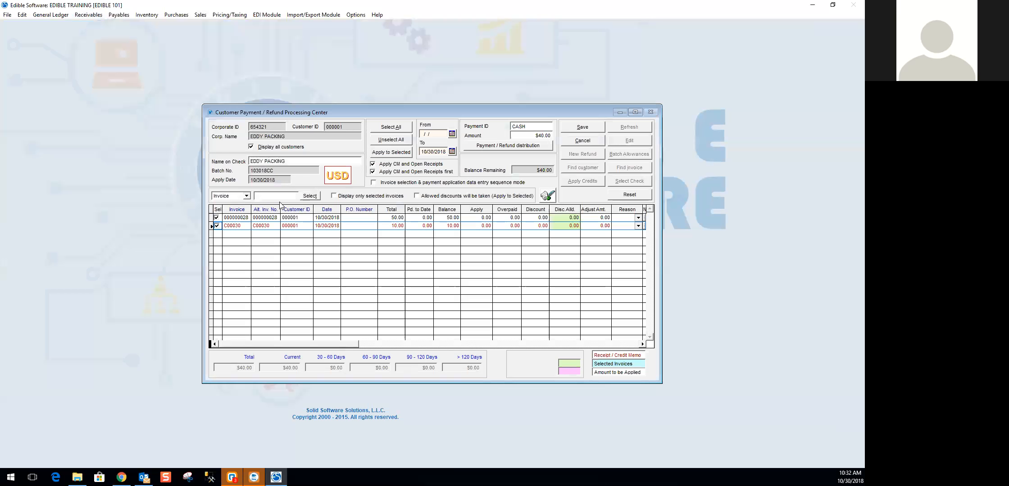
left_click(409, 155)
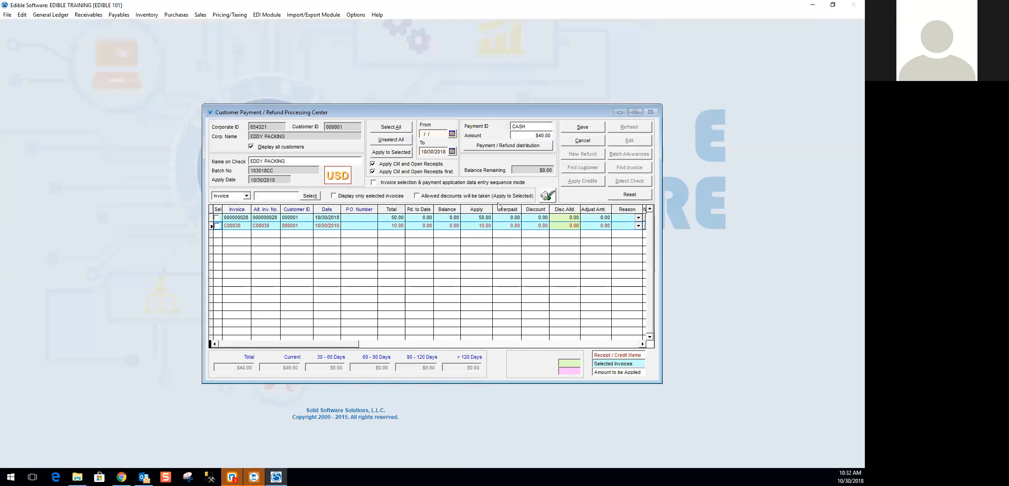
left_click(588, 143)
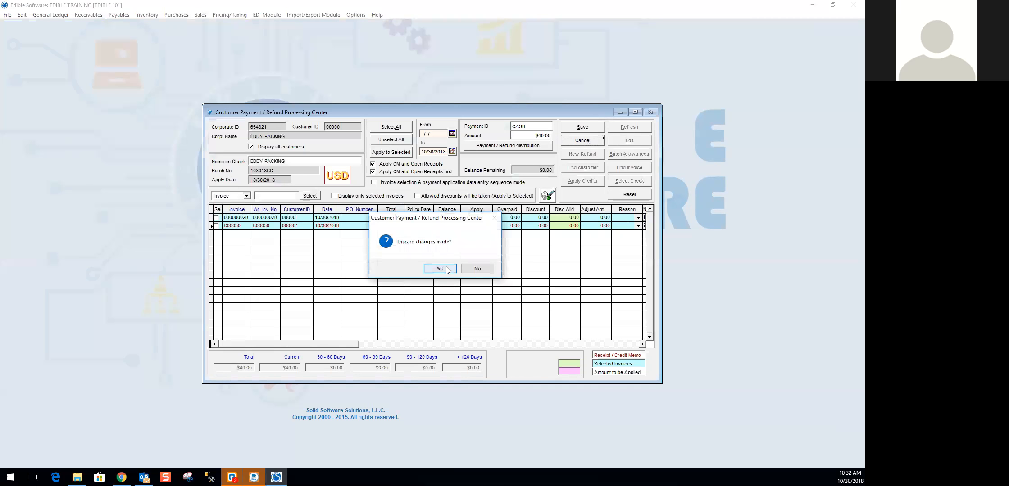
left_click(440, 268)
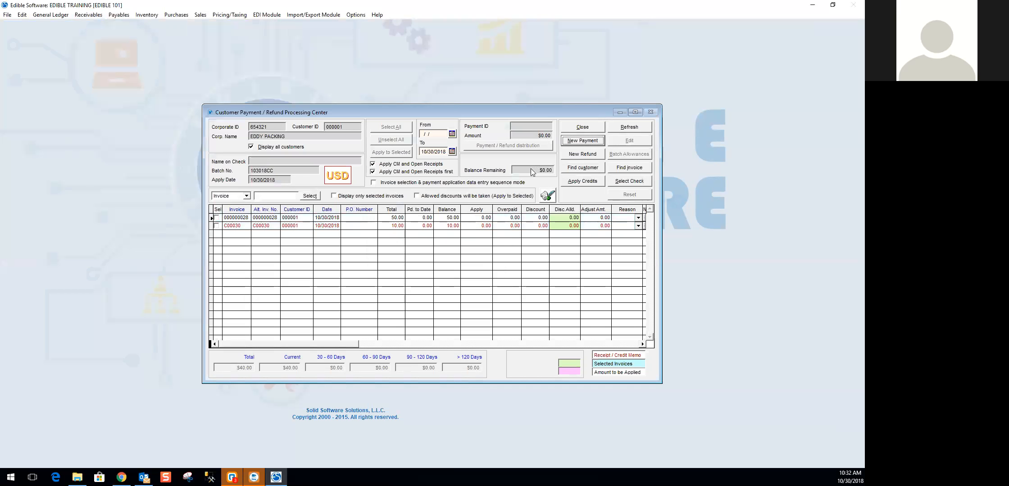
- Create a $0.00 EDDY PACKING payment, apply credit memo C00030 to invoice 000000028, and save it with the balance outstanding
left_click(582, 140)
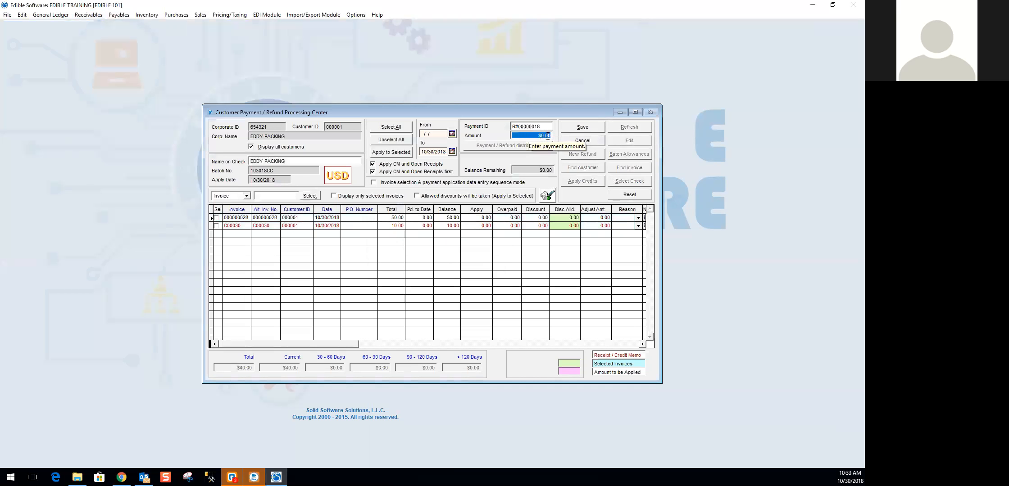
key("Tab")
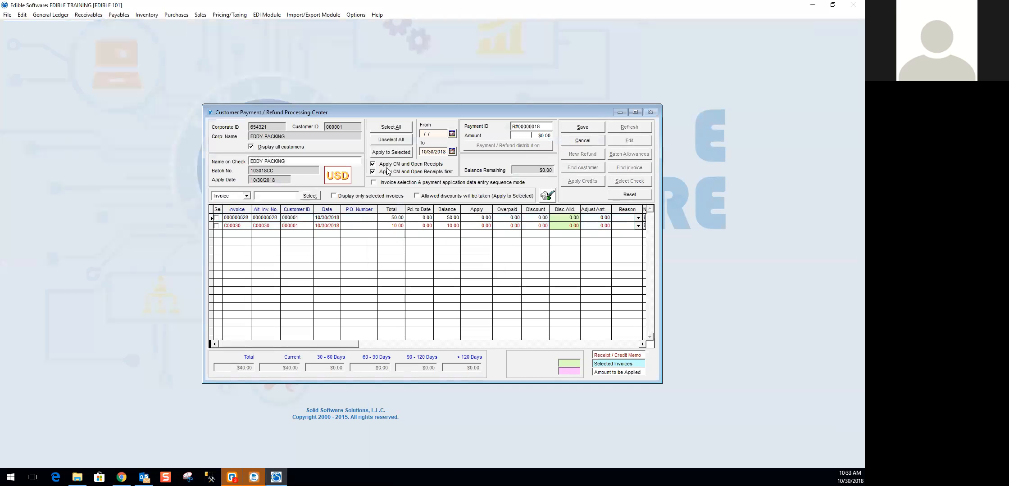
left_click(217, 218)
left_click(217, 226)
left_click(381, 153)
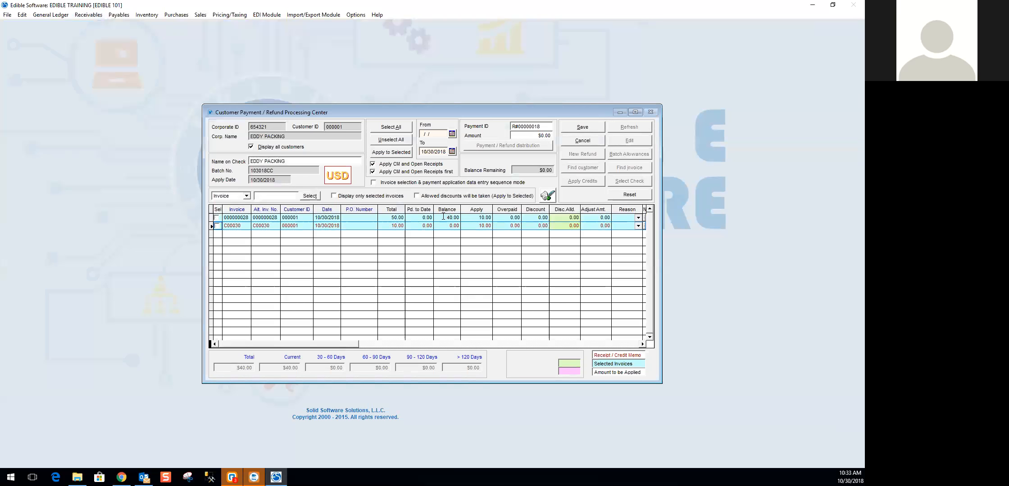
left_click(584, 128)
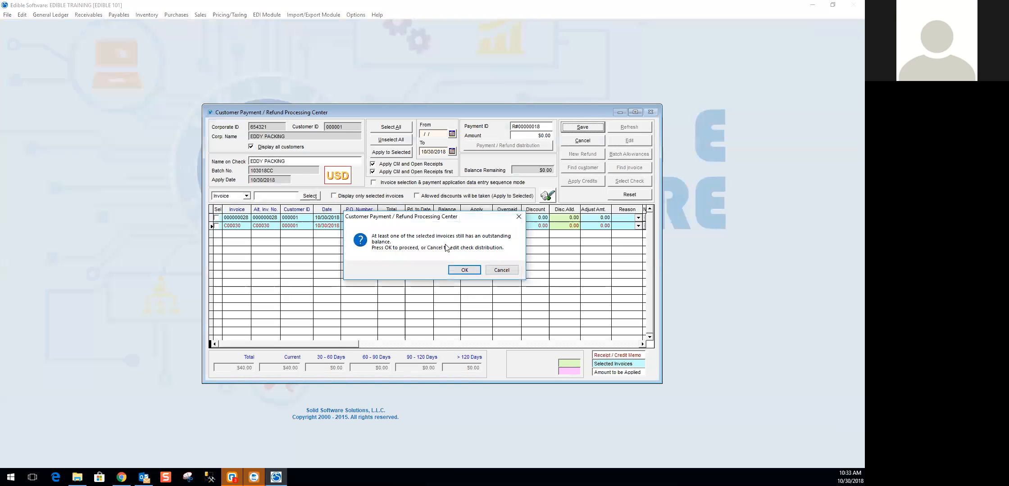
left_click(463, 270)
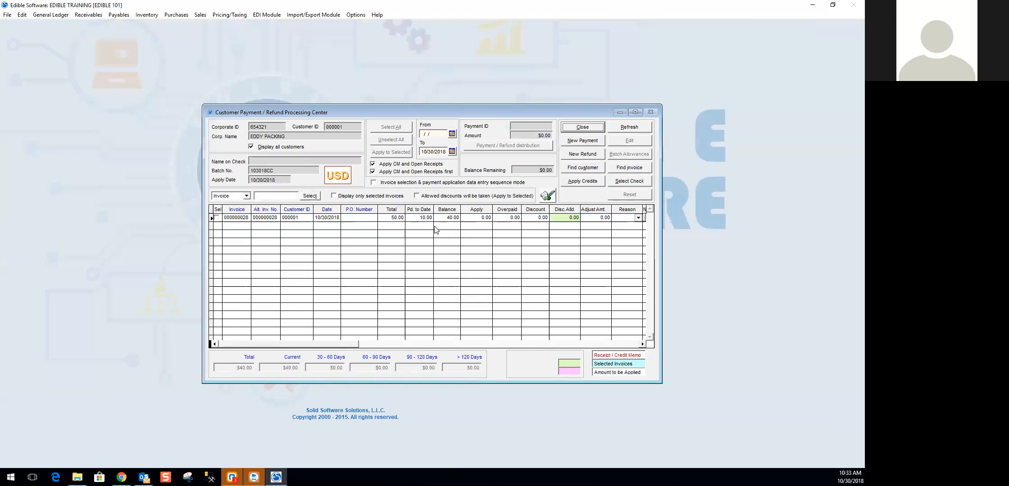
- Close the payment center and review the payment details of the $0.00 EDDY PACKING entry in the batch
left_click(598, 131)
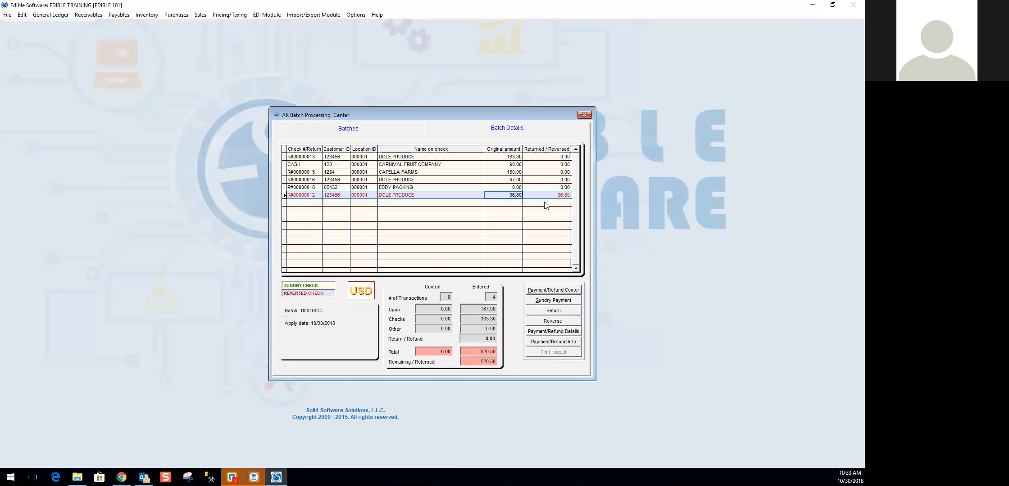
left_click(507, 186)
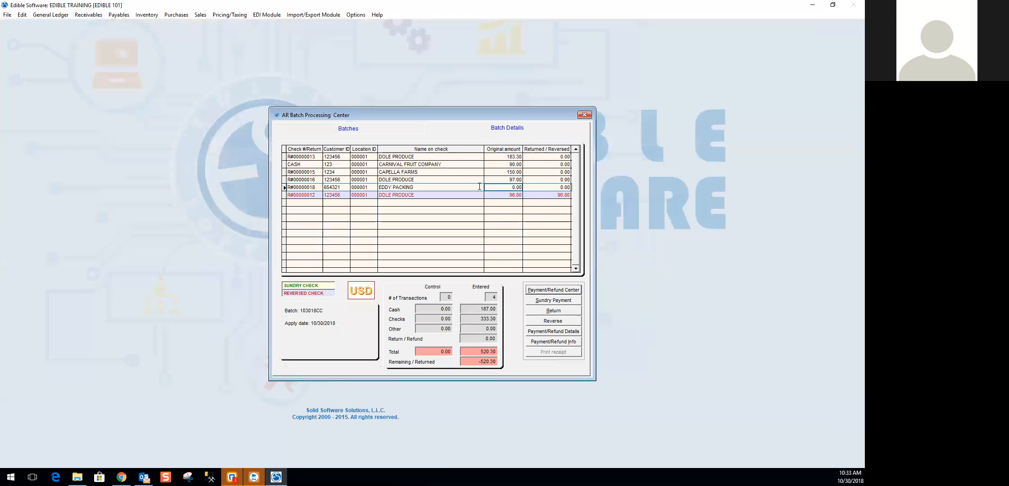
left_click(421, 189)
left_click(510, 187)
left_click(560, 334)
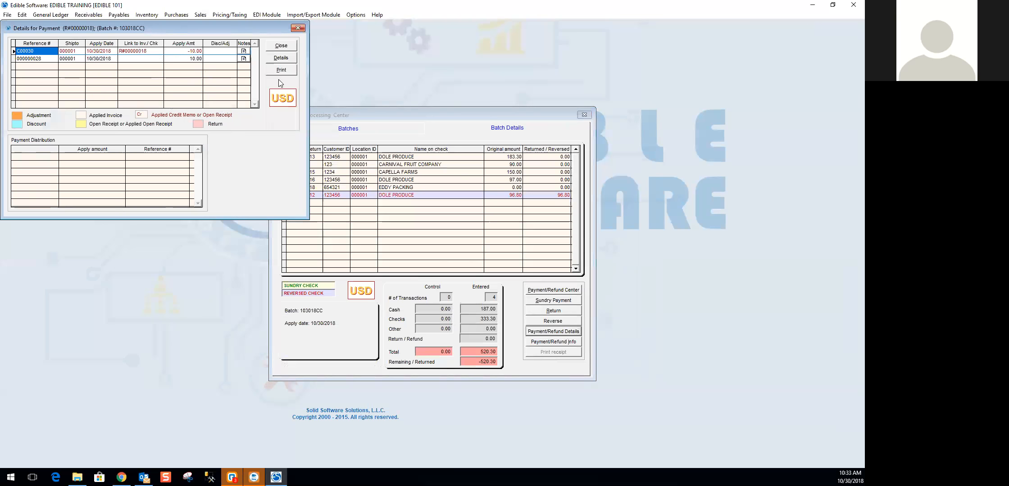
left_click(285, 46)
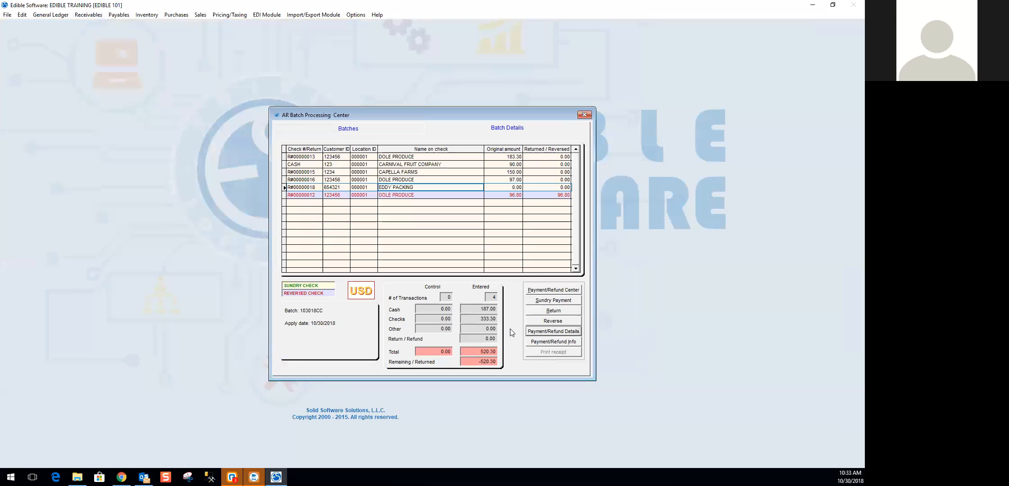
- Open the payment details of the CAPELLA FARMS receipt and examine its applied items and payment distribution
left_click(404, 157)
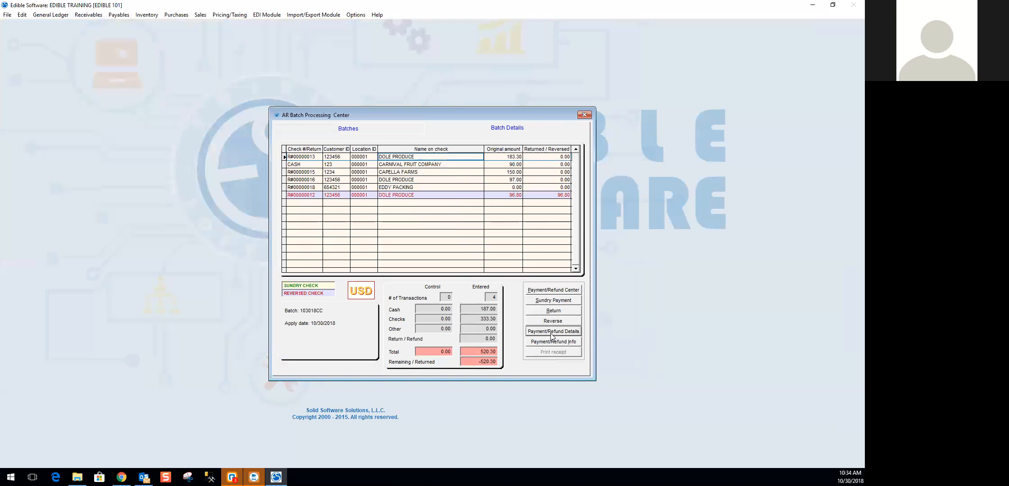
left_click(501, 173)
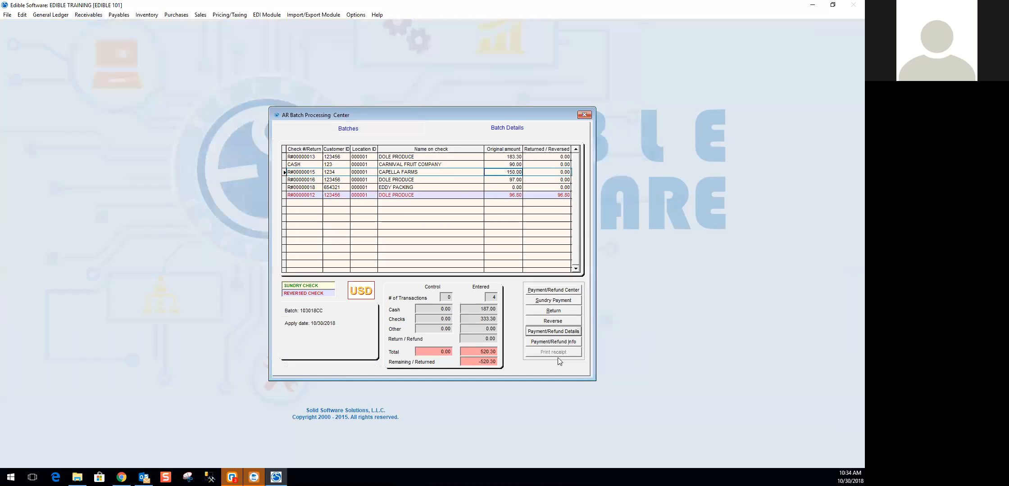
left_click(553, 332)
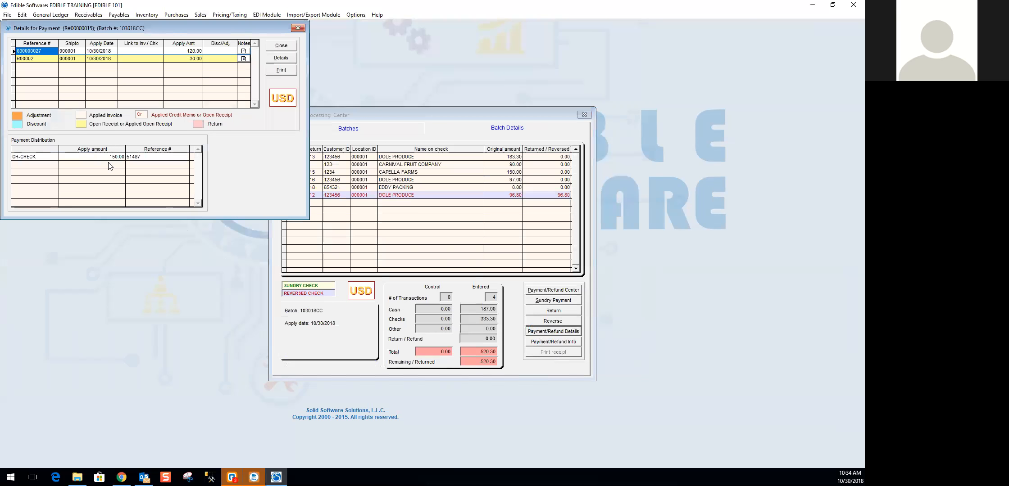
left_click(44, 157)
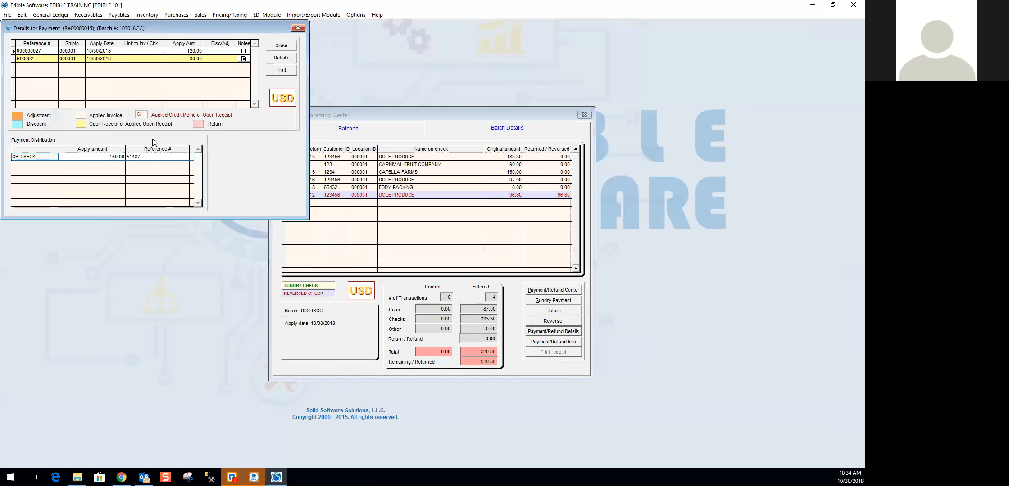
- Review the history of invoice 000000027, including its payments and details, and close the CAPELLA FARMS payment details
left_click(173, 50)
left_click(282, 58)
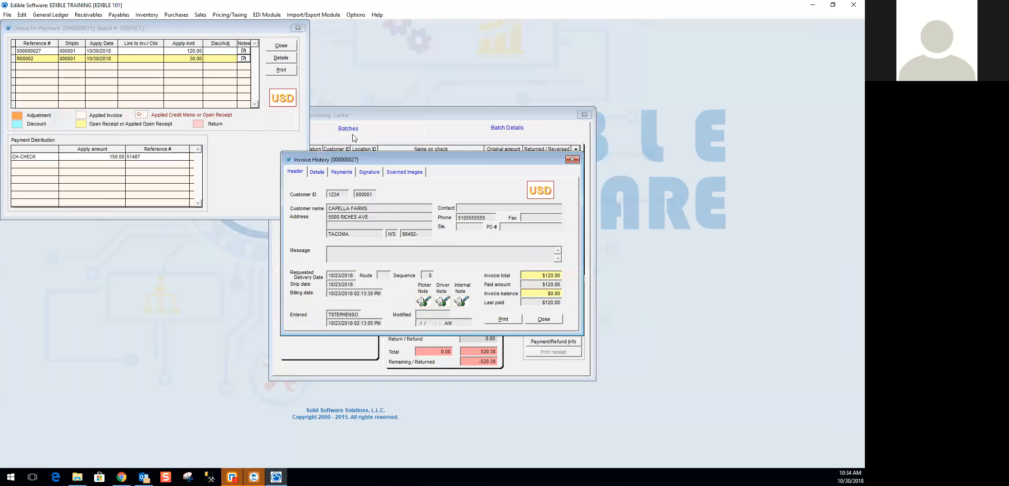
left_click(349, 173)
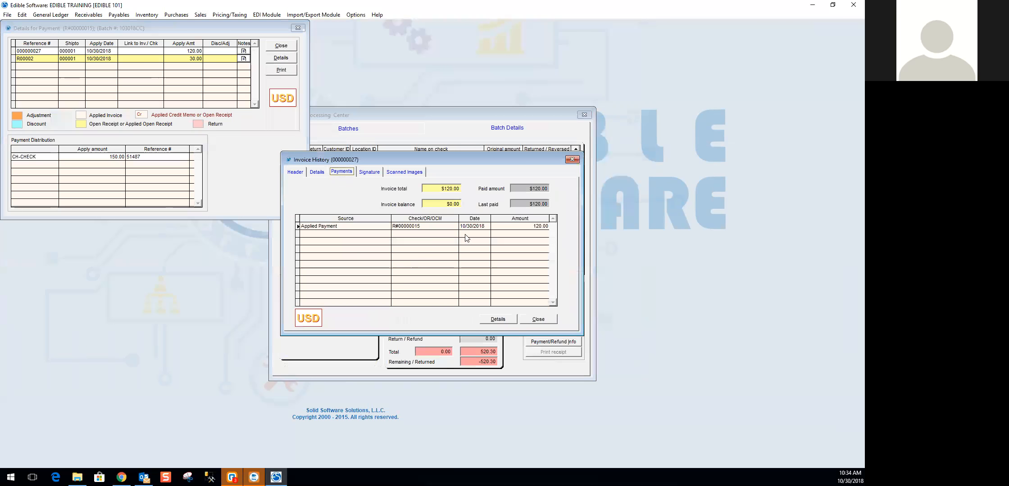
left_click(323, 172)
left_click(426, 320)
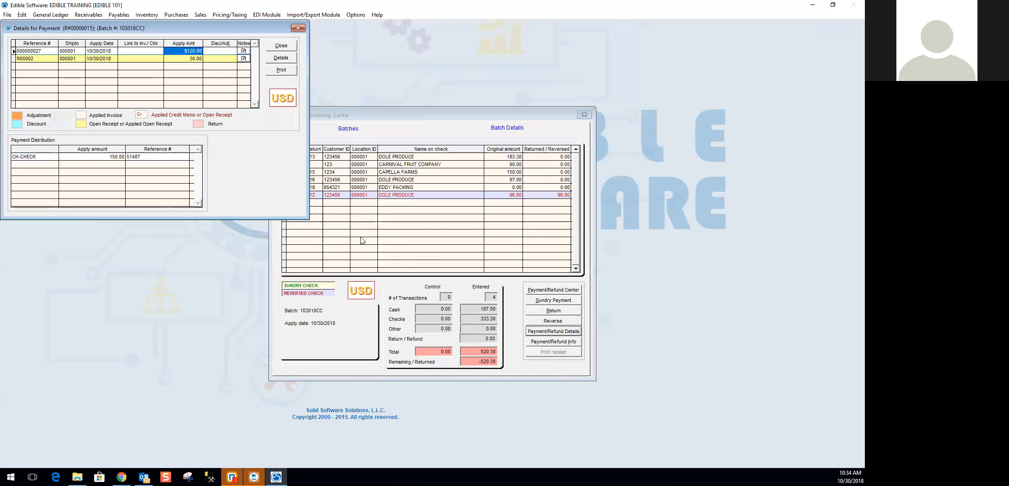
left_click(281, 46)
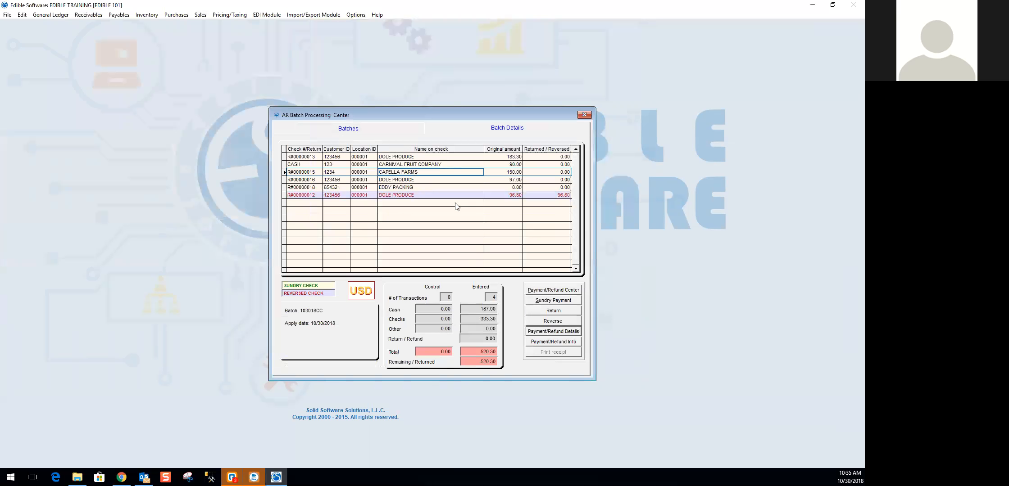
- View the creation and reversal information of the CAPELLA FARMS receipt and of the reversed DOLE PRODUCE receipt
left_click(435, 180)
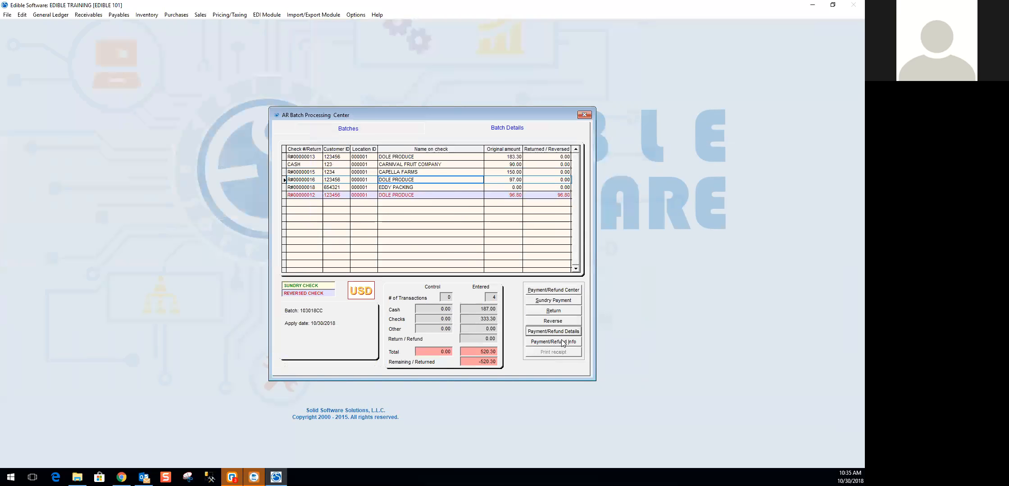
left_click(461, 173)
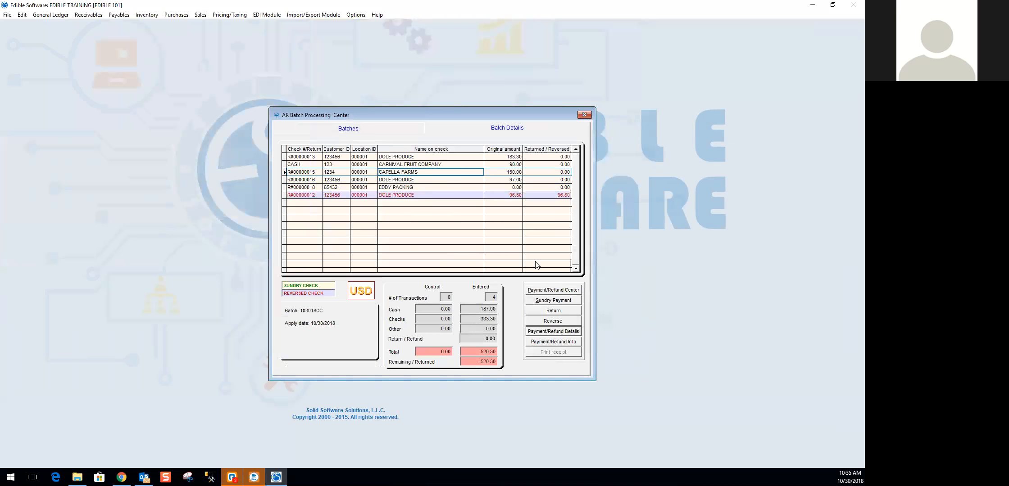
left_click(559, 343)
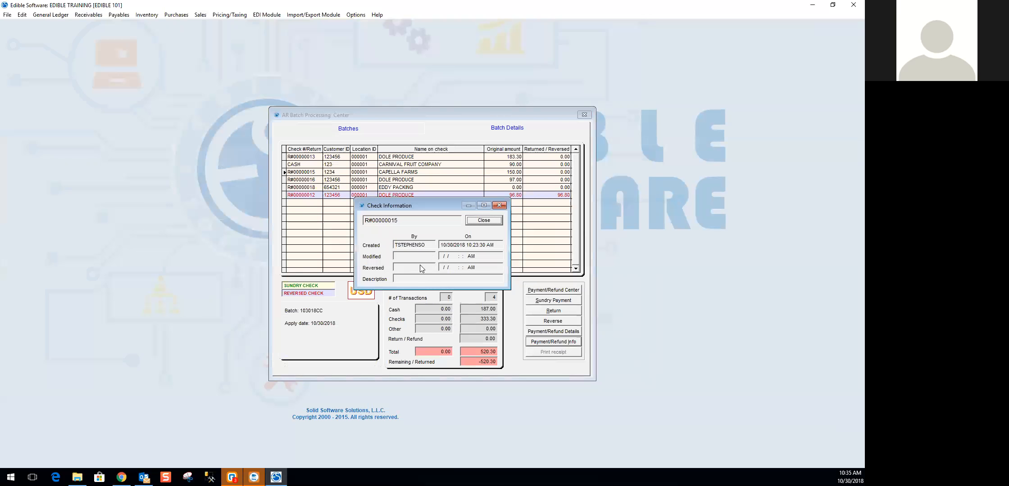
left_click(492, 222)
left_click(470, 197)
left_click(553, 341)
left_click(488, 222)
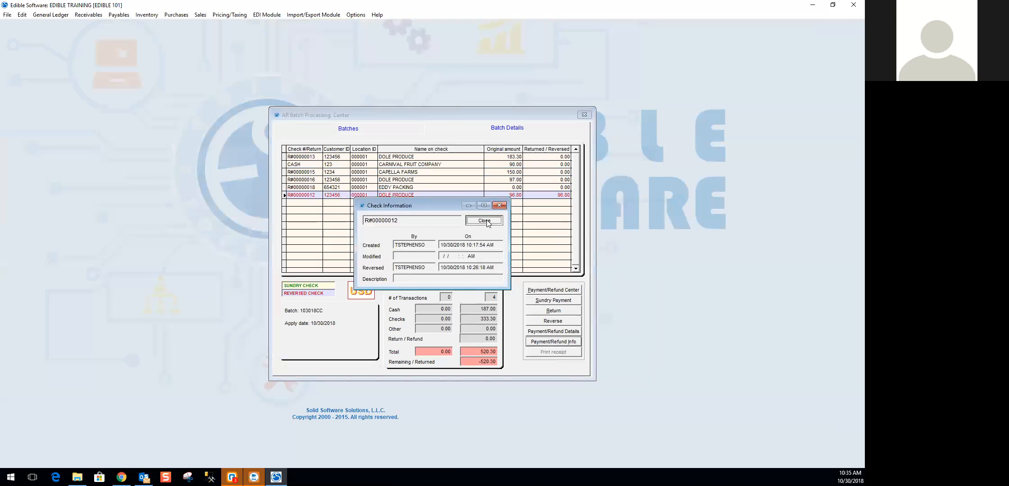
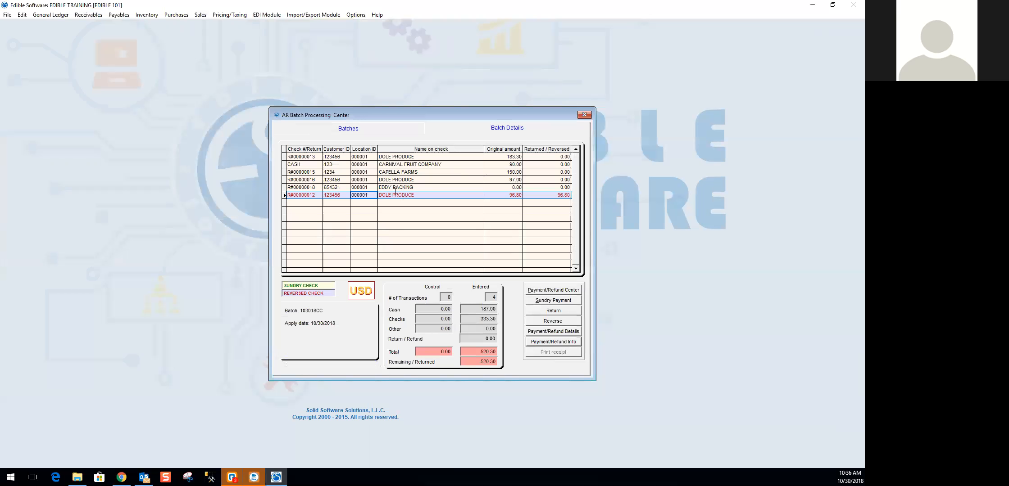
- Open the payment center and load the $150.00 CAPELLA FARMS cash receipt from the batch's checks
left_click(549, 289)
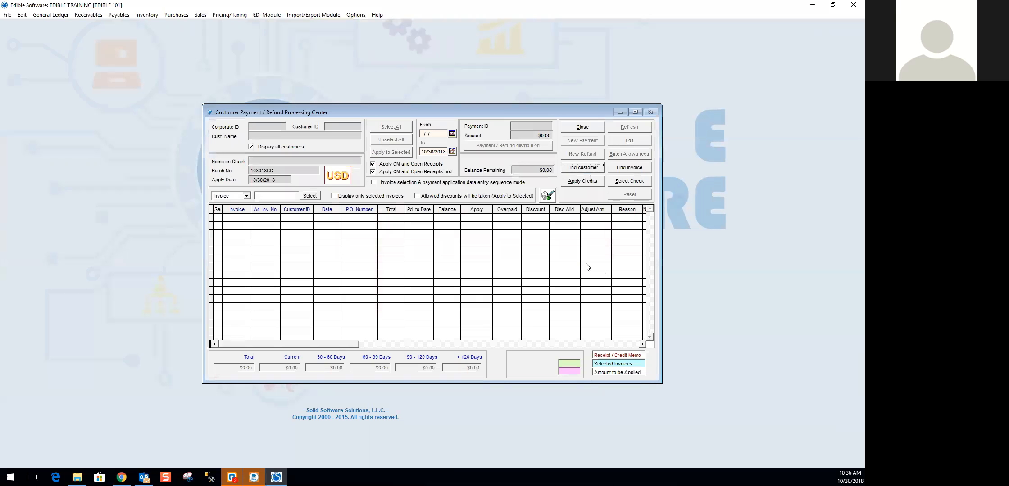
left_click(635, 182)
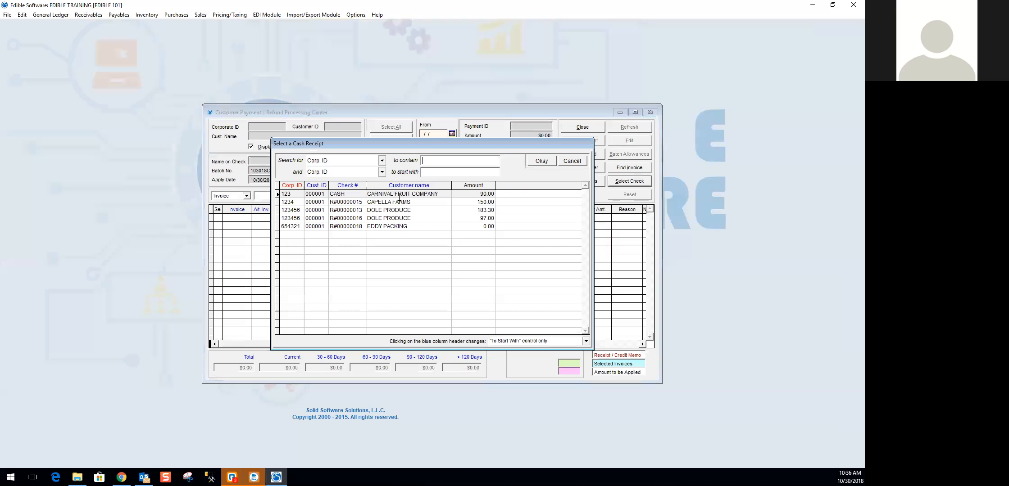
left_click(389, 218)
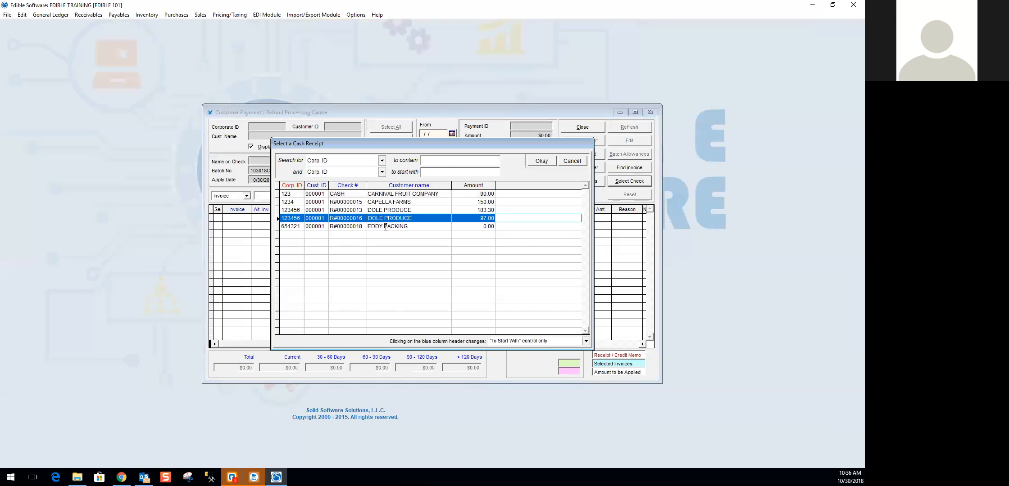
left_click(385, 227)
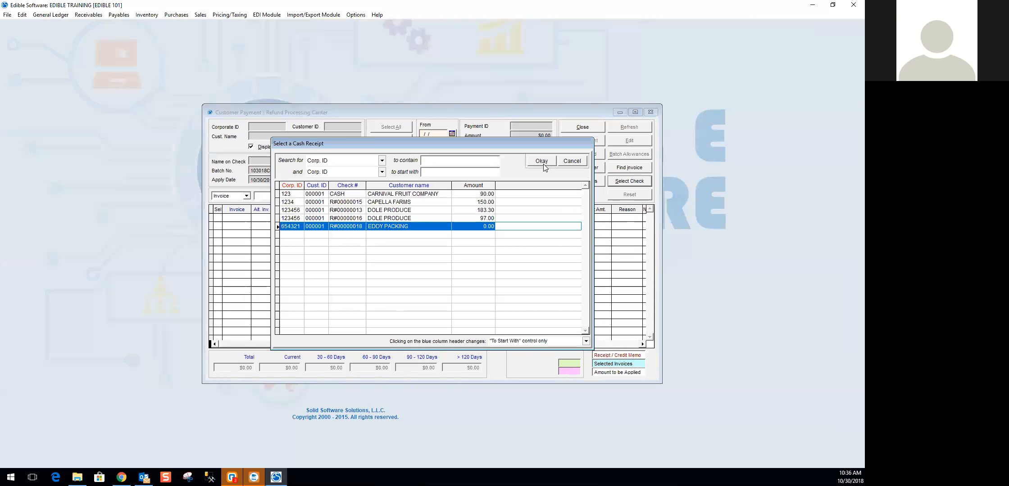
left_click(396, 202)
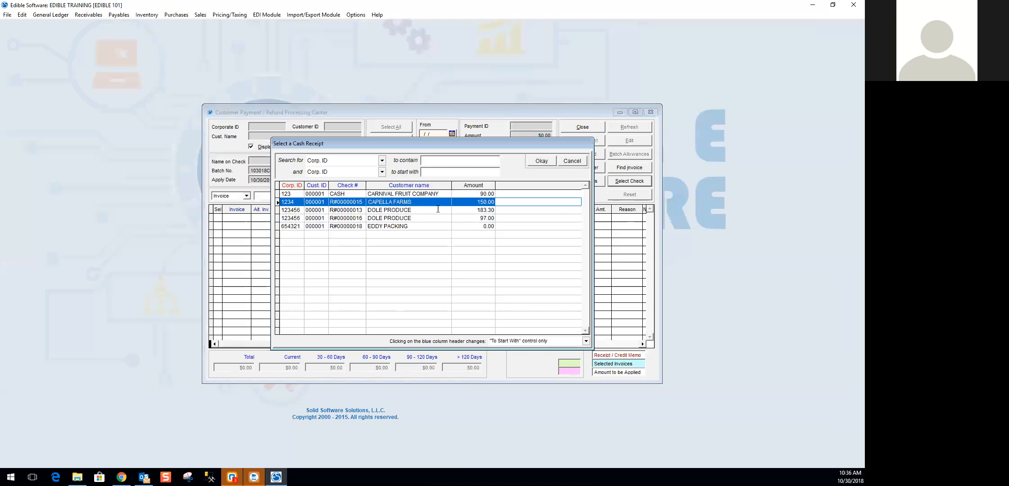
left_click(542, 161)
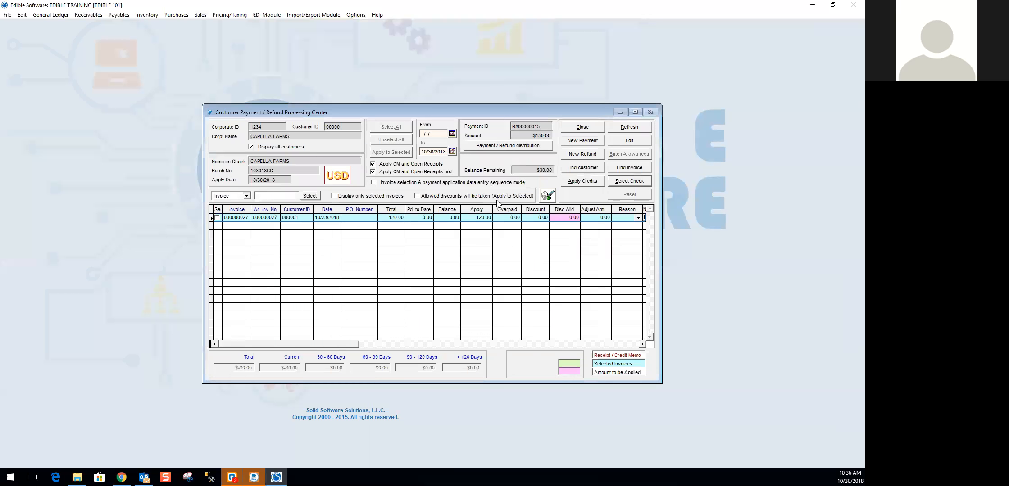
- Put the CAPELLA FARMS receipt into edit mode and examine its payment distribution
left_click(624, 143)
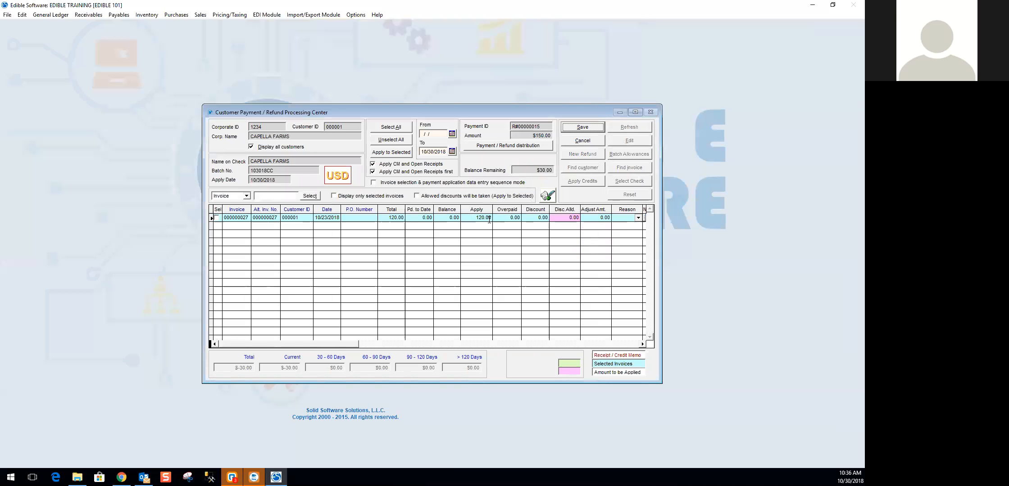
left_click(523, 146)
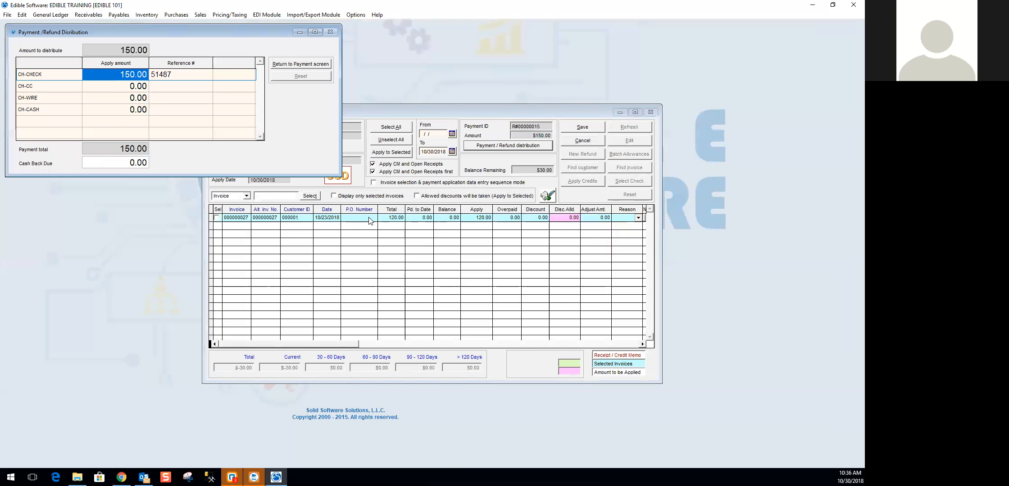
left_click(318, 64)
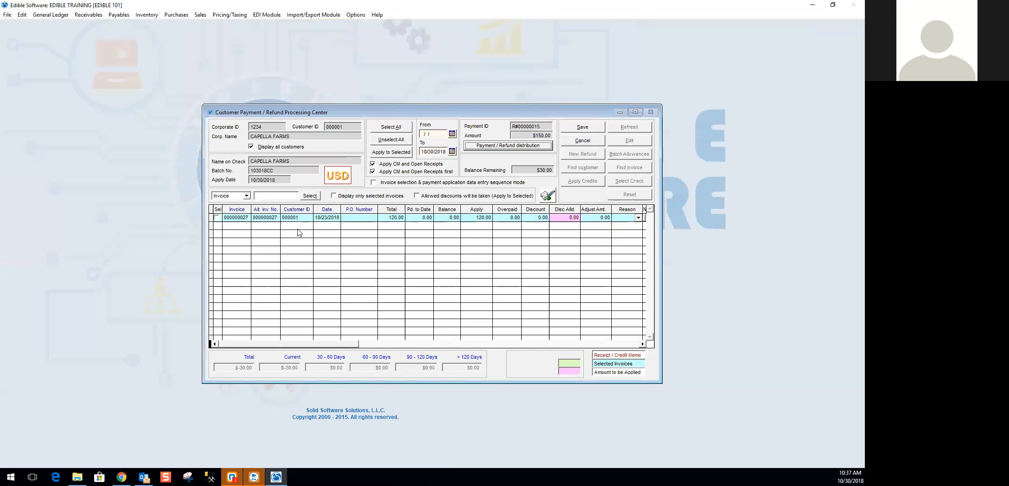
- Try changing the amount applied to invoice 000000027 to 0 and back to 120, and discard the changes
left_click(480, 218)
type("0")
key("Tab")
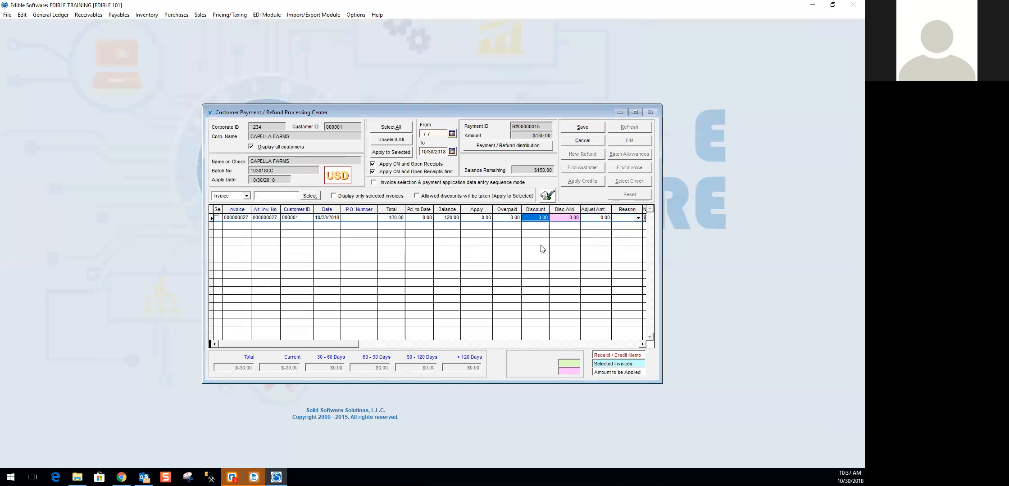
left_click(473, 217)
type("120")
key("Tab")
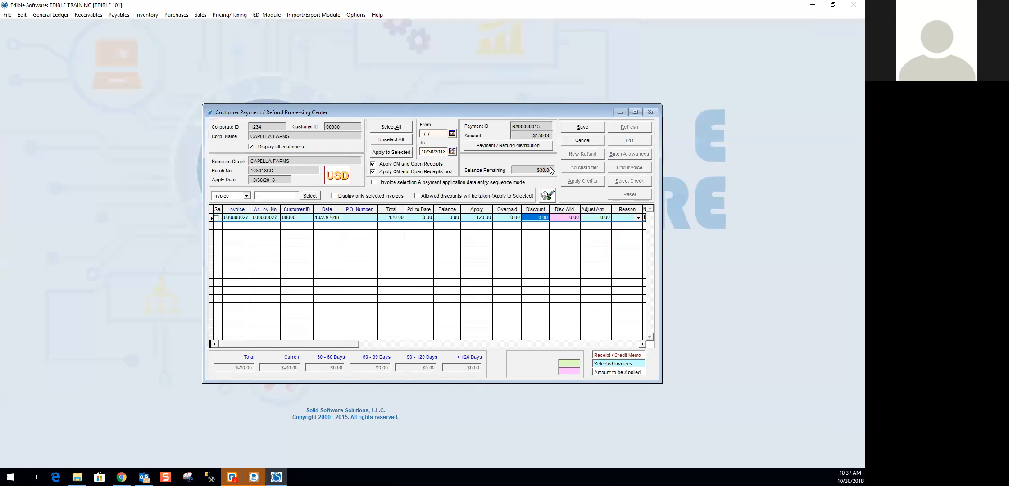
left_click(582, 140)
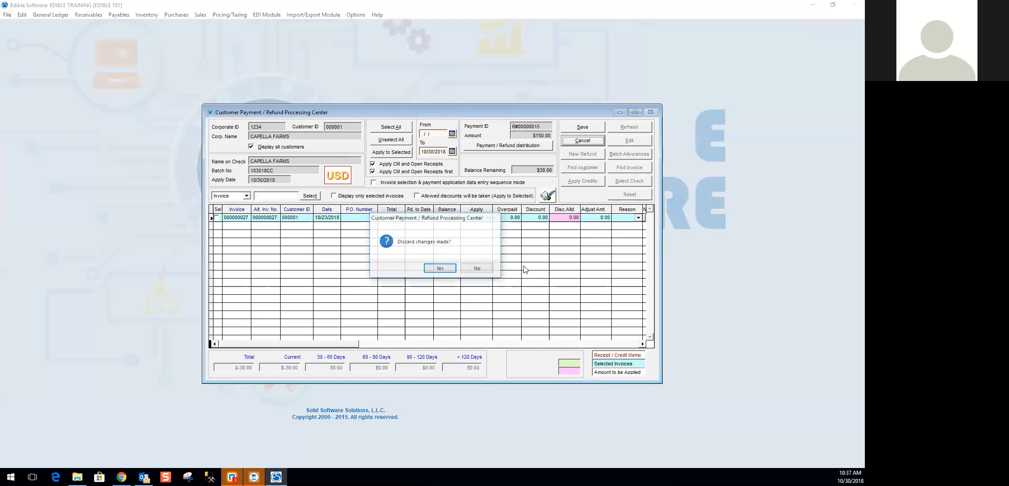
left_click(450, 269)
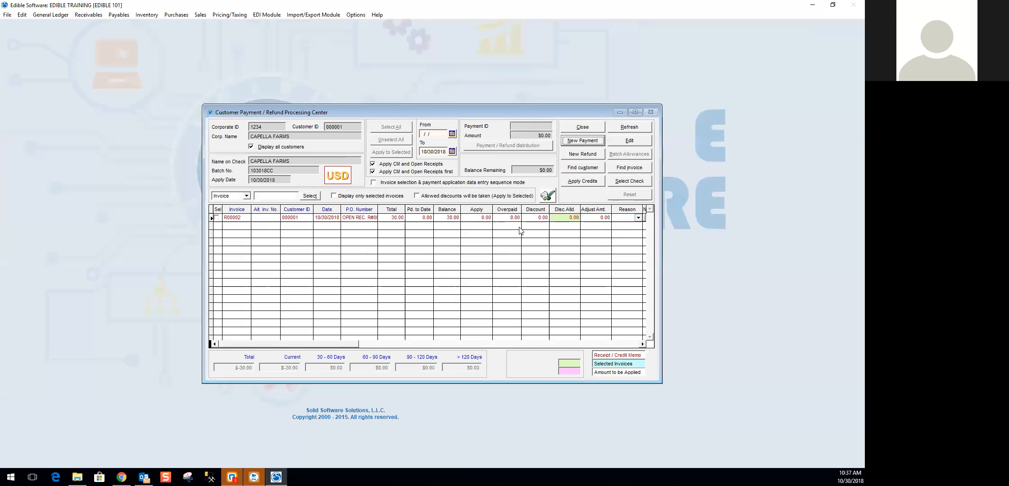
- Examine the credits of CAPELLA FARMS that can be applied to invoices, and close the payment center
left_click(579, 181)
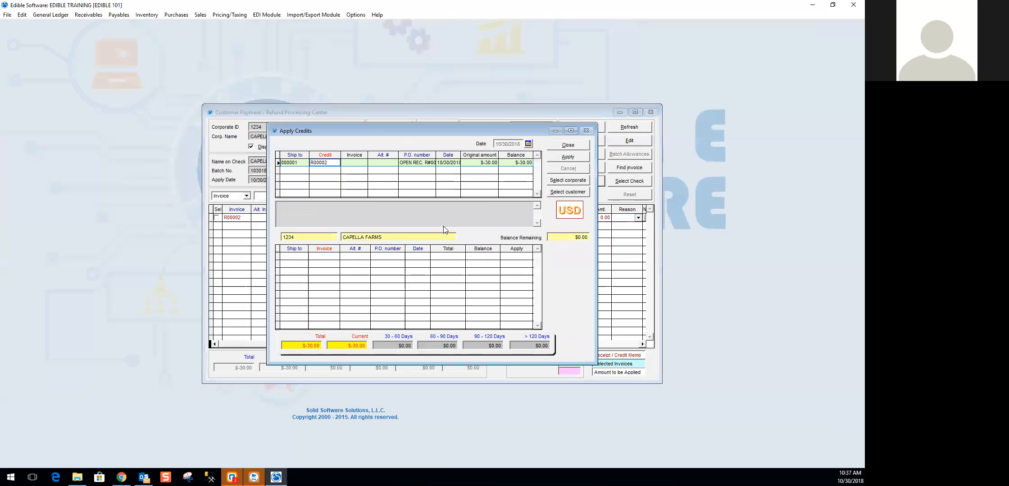
left_click(568, 148)
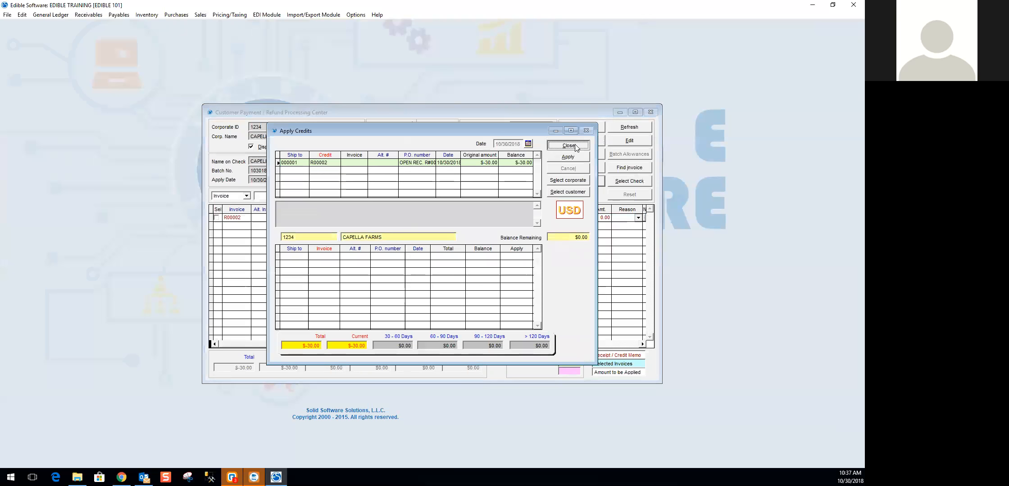
left_click(582, 128)
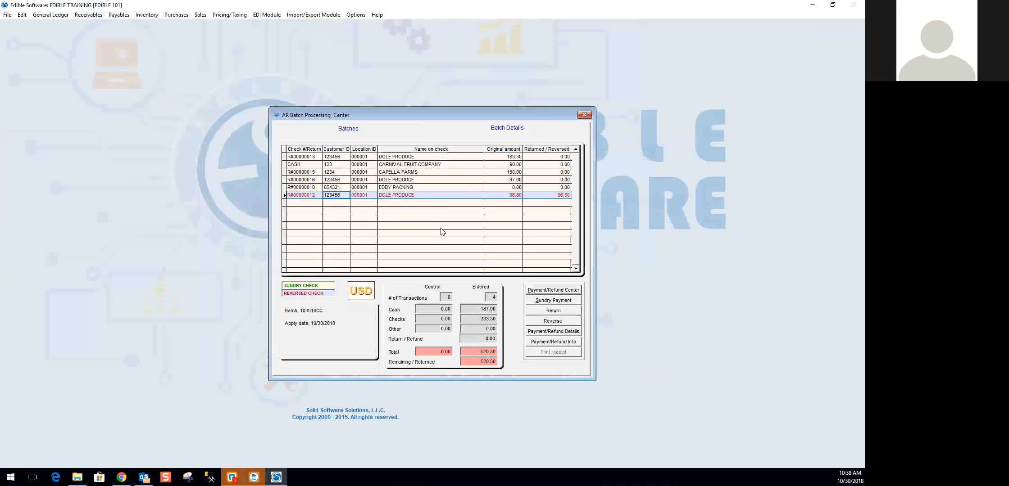
- Reverse the entire $0.00 EDDY PACKING cash receipt in the batch
left_click(455, 188)
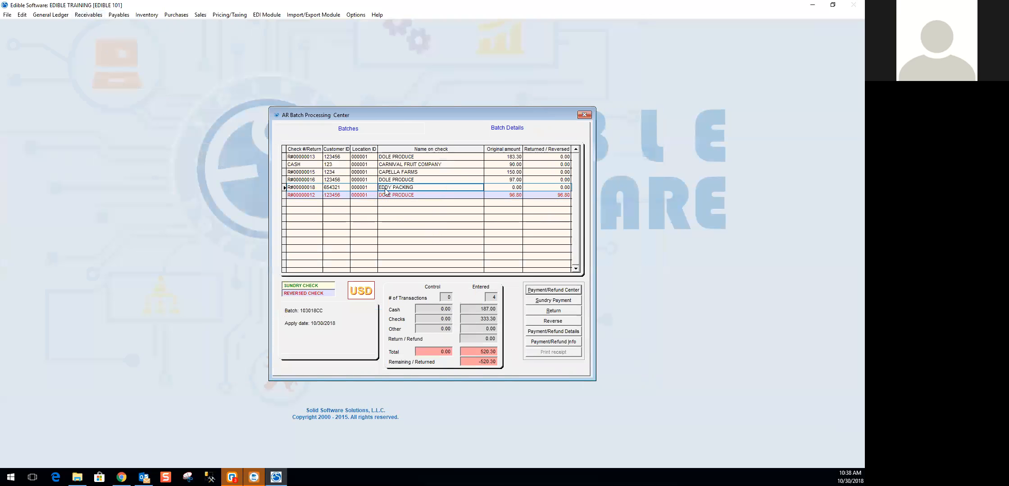
left_click(548, 324)
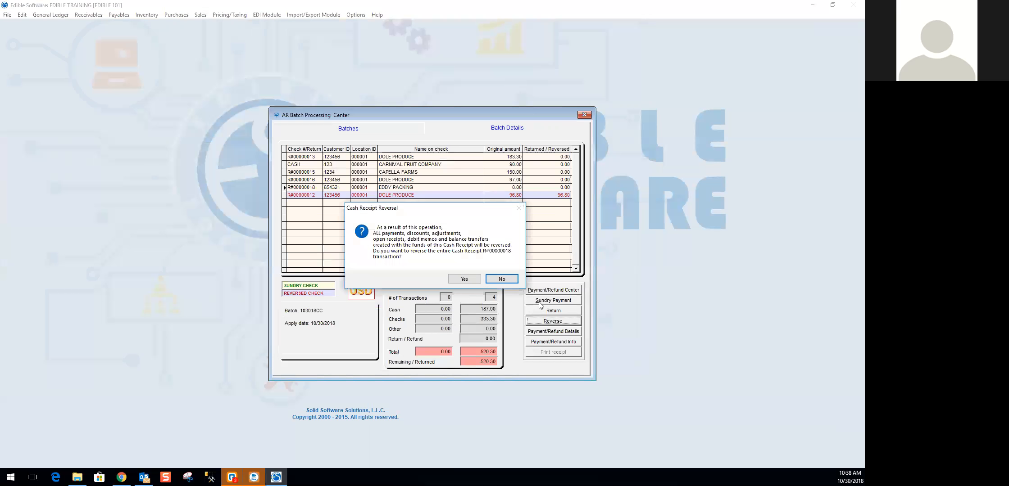
left_click(460, 280)
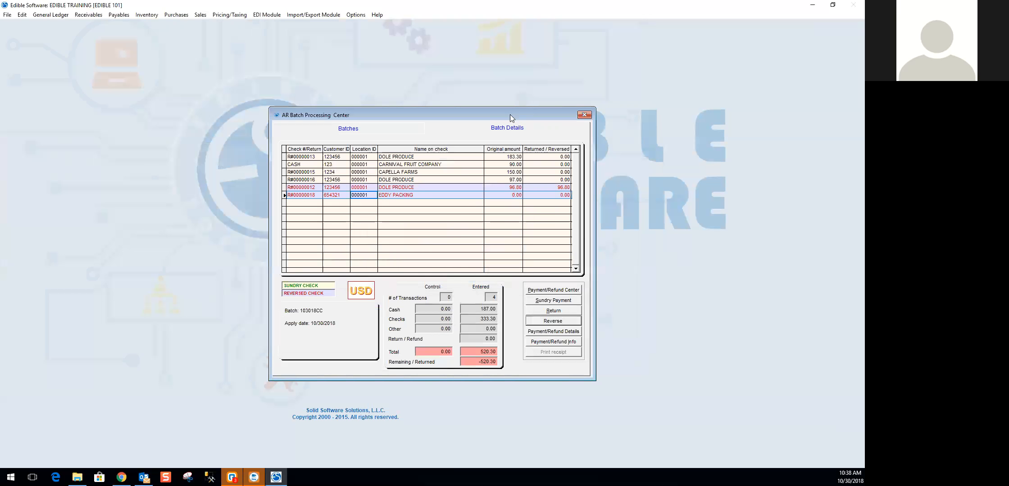
- Reopen the payment center and load the open items of customer EDDY PACKING
left_click(562, 290)
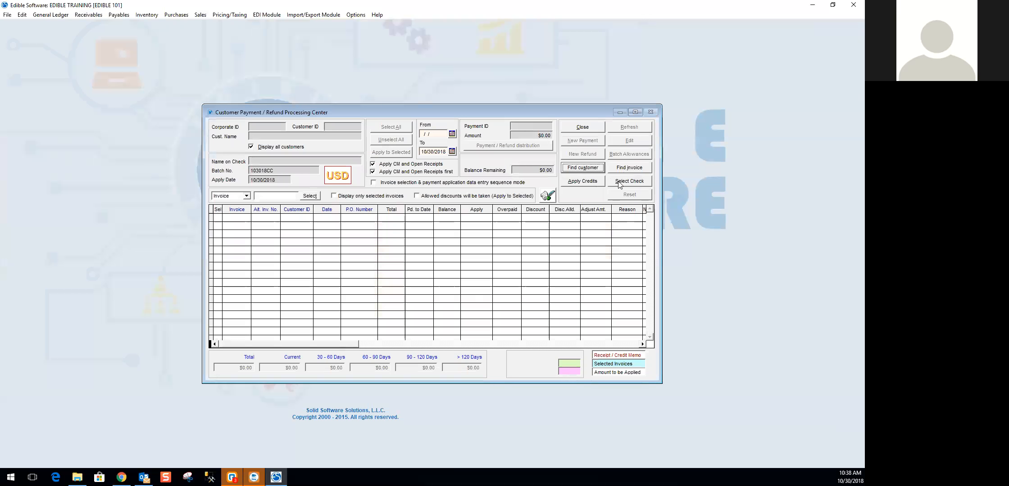
left_click(588, 169)
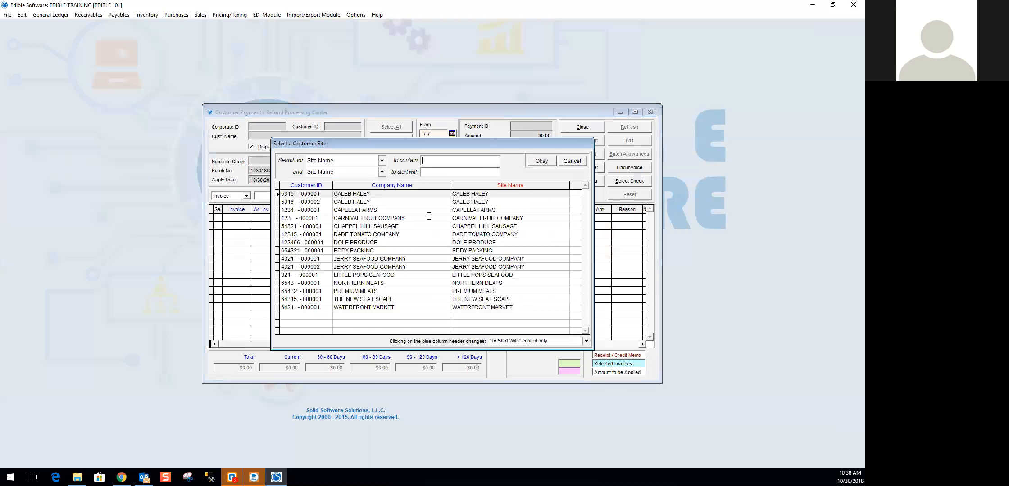
double_click(352, 250)
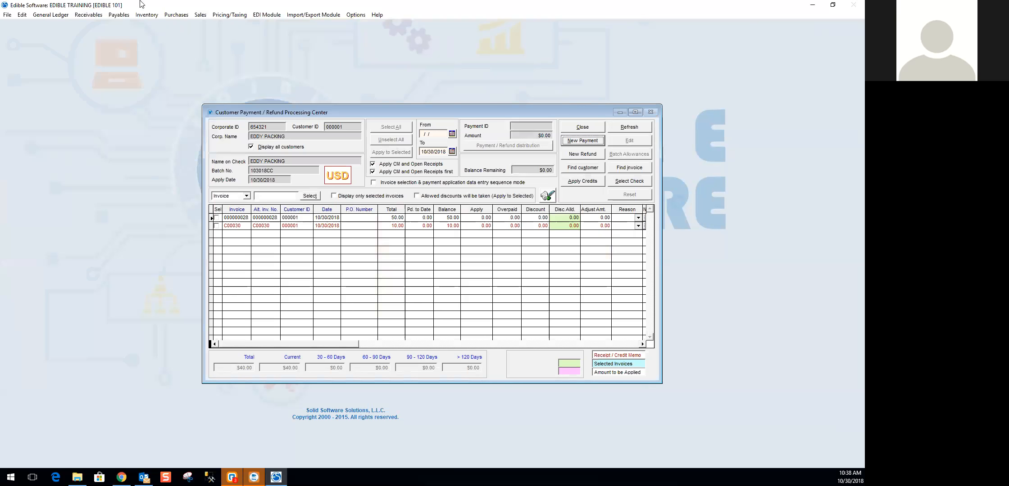
left_click(119, 15)
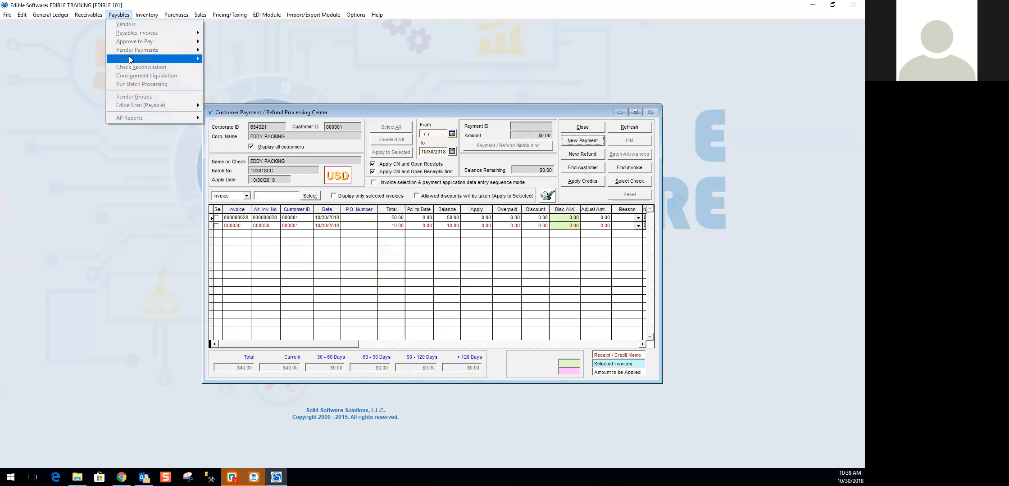
left_click(452, 80)
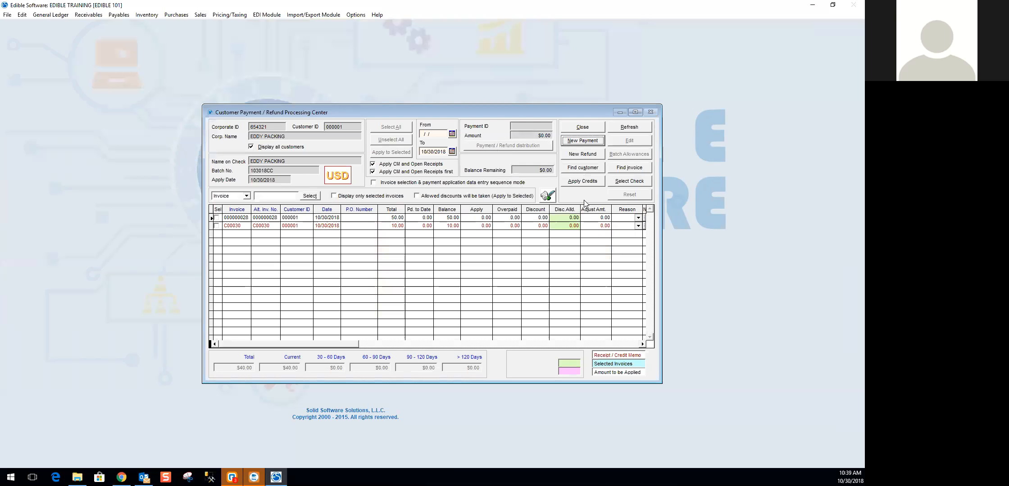
- Create a new refund of -10 for EDDY PACKING and distribute the full -10 to CH-CASH
left_click(582, 154)
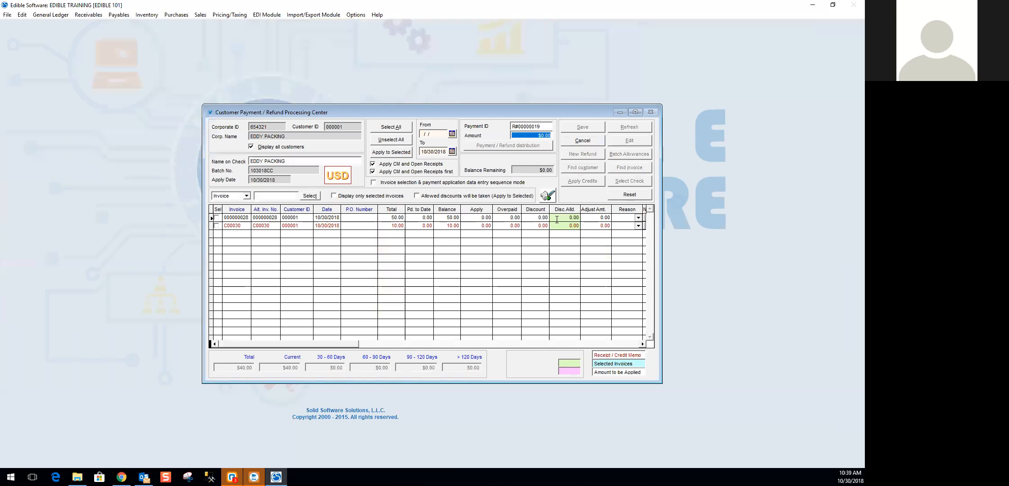
type("-10")
key("Tab")
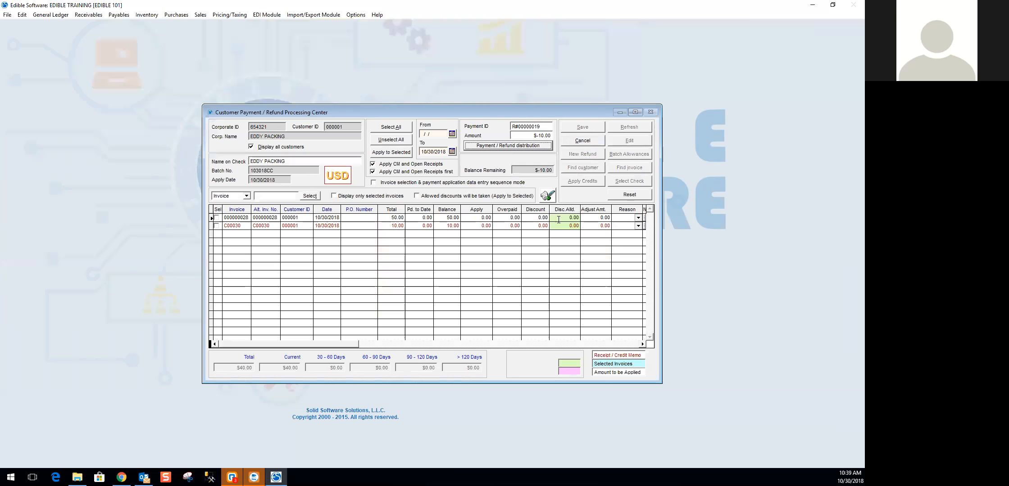
left_click(525, 148)
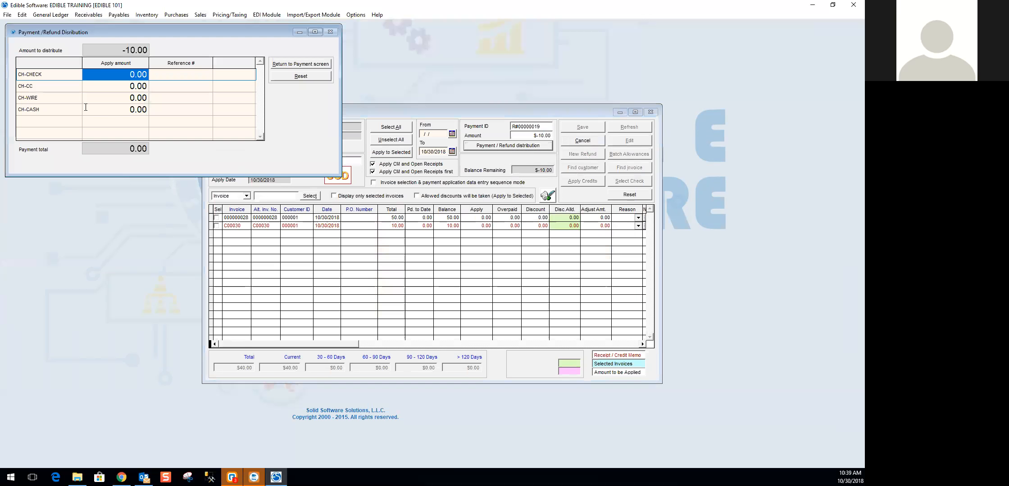
left_click(120, 108)
type("-10")
key("Tab")
left_click(301, 64)
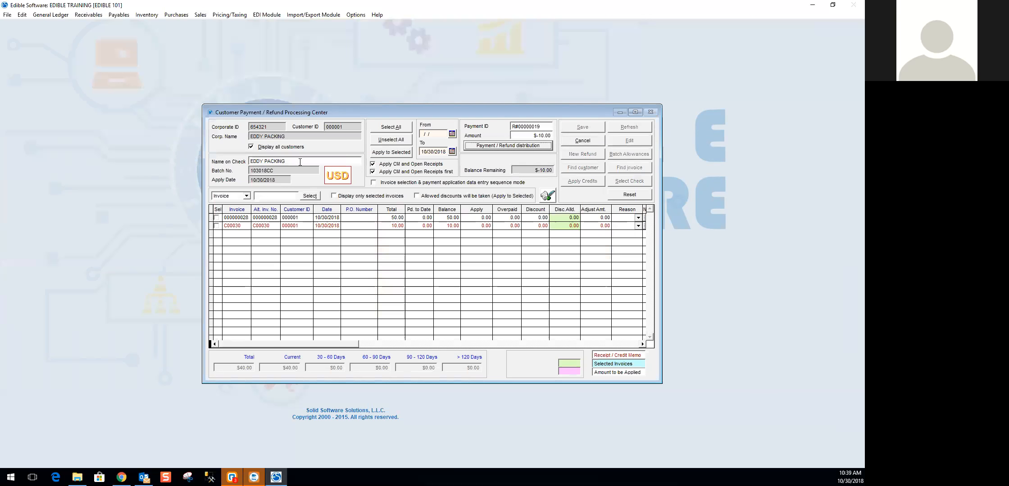
- Apply the refund to credit memo C00030, save it and close the payment center
left_click(216, 226)
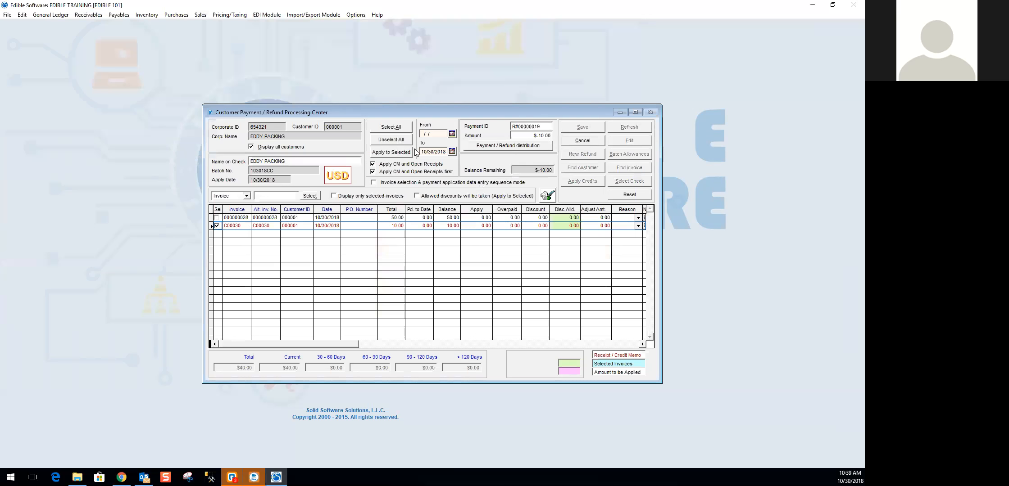
left_click(395, 153)
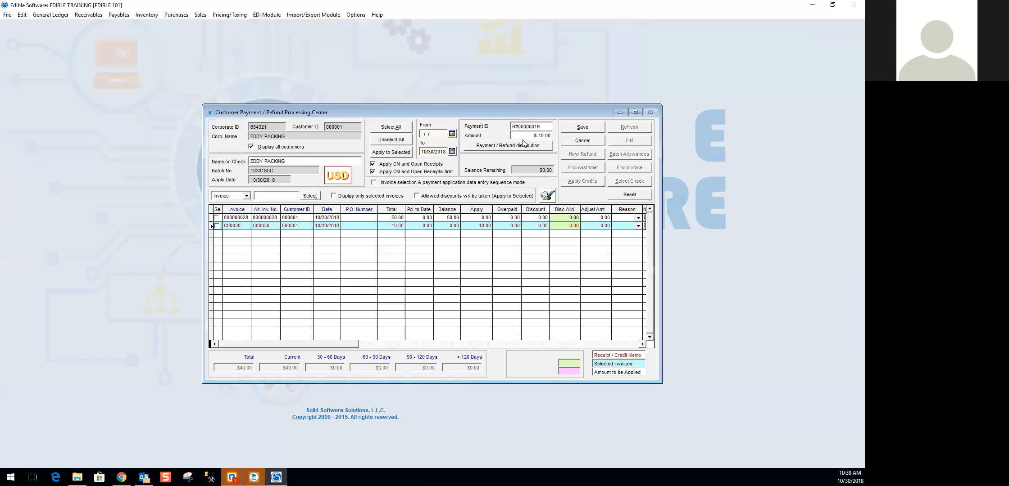
left_click(581, 127)
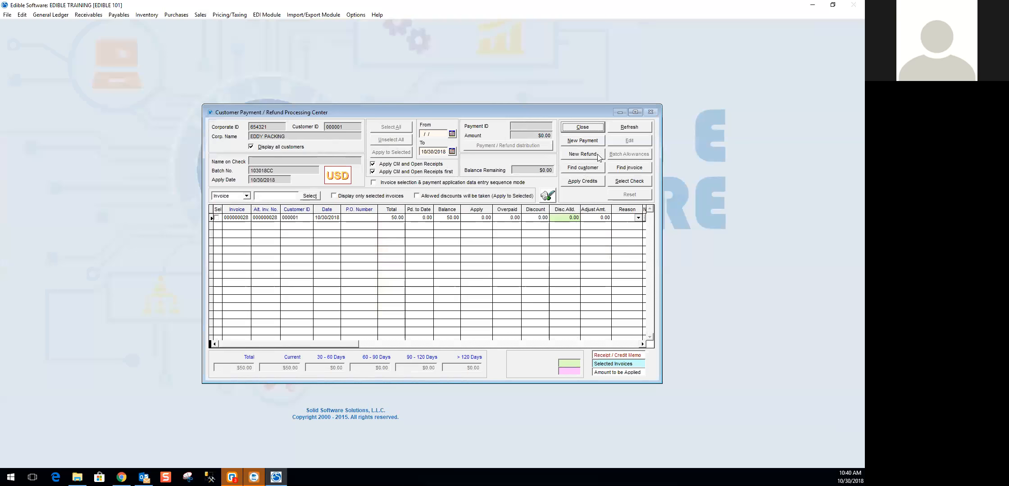
left_click(585, 128)
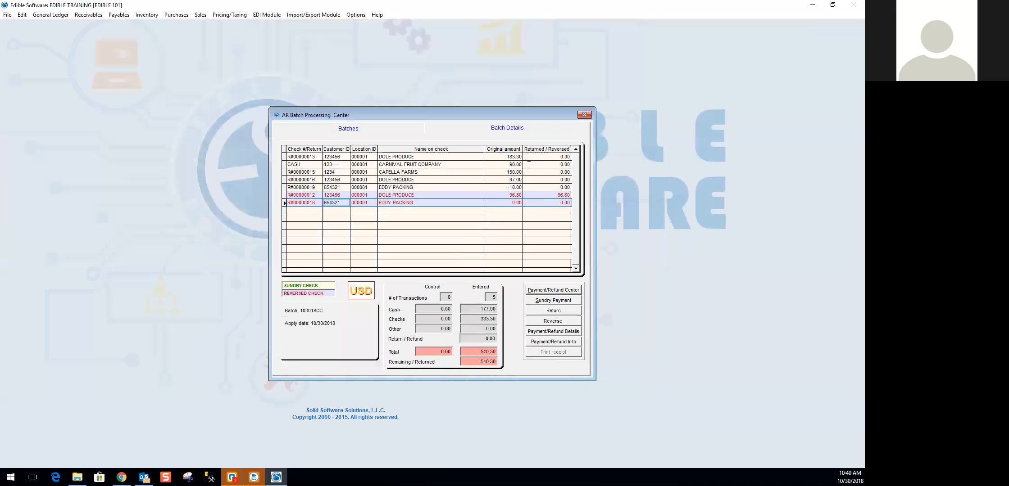
- Start a new sundry payment in the batch with an amount of 150
left_click(550, 302)
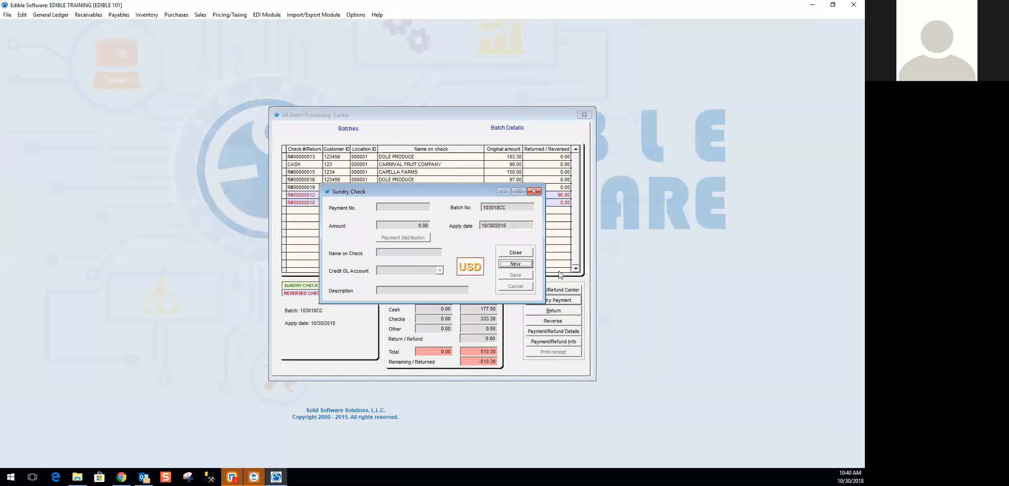
left_click(522, 266)
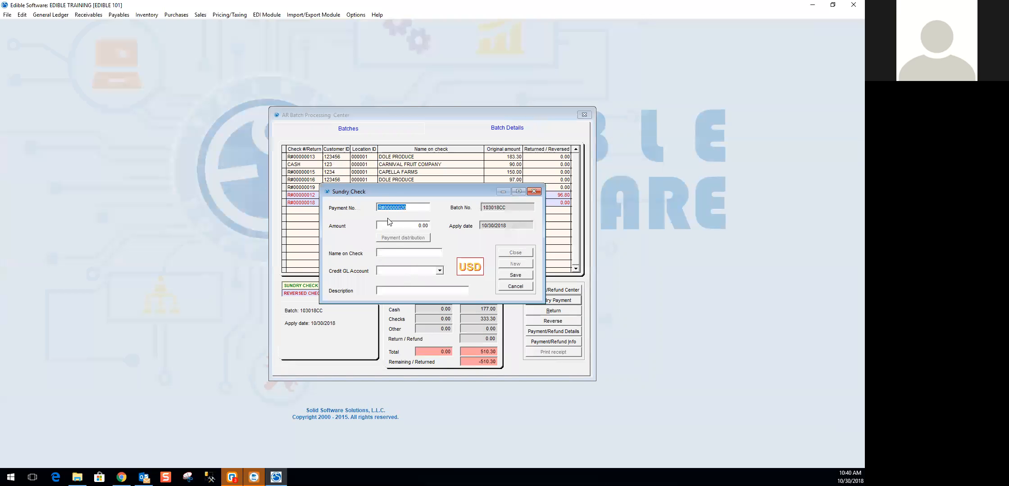
key("Tab")
type("150")
key("Tab")
- Distribute the full 150 of the sundry payment to CH-CHECK with reference number 6587
left_click(407, 240)
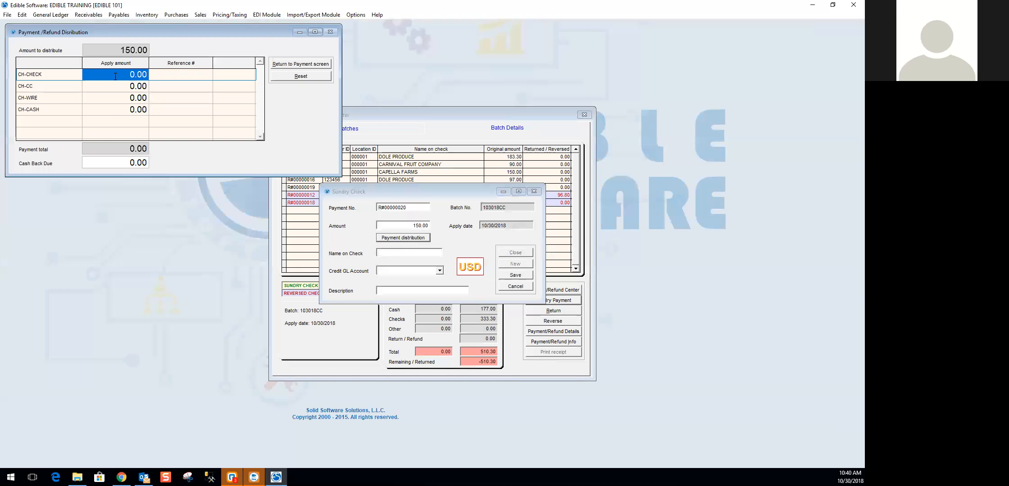
type("150")
key("Tab")
type("6587")
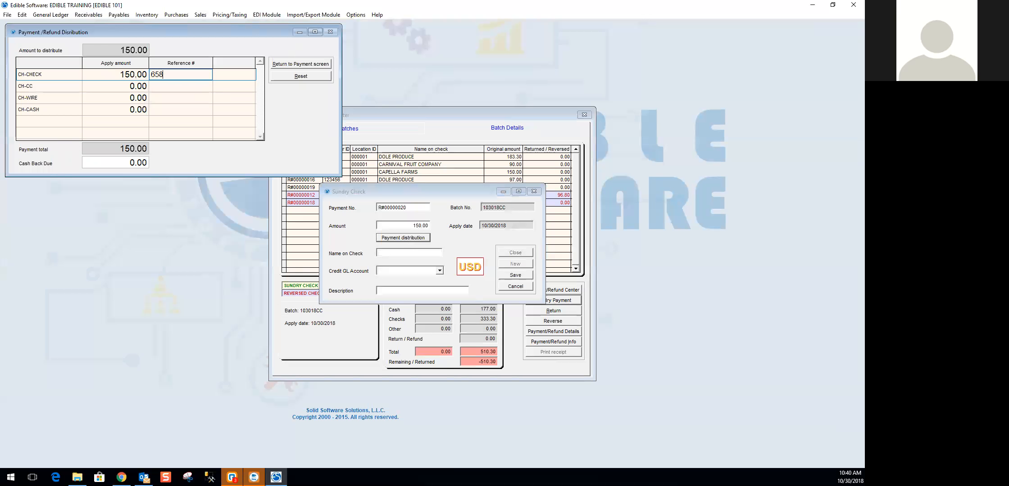
left_click(310, 62)
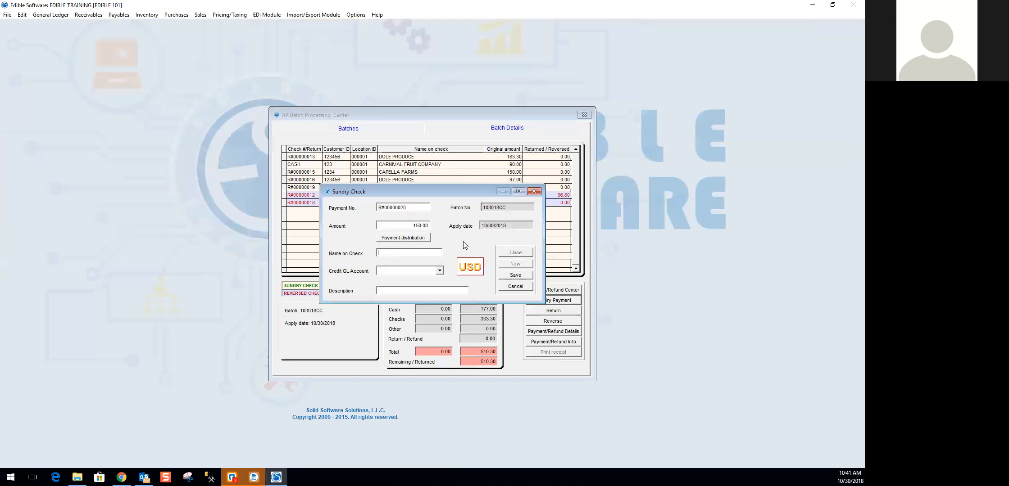
type("Felip")
left_click(438, 270)
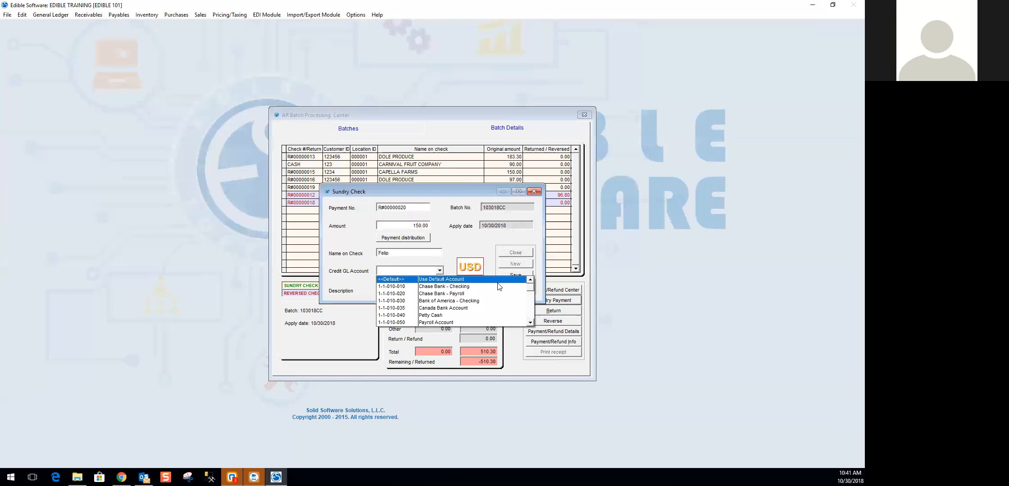
left_click_drag(530, 290, 530, 305)
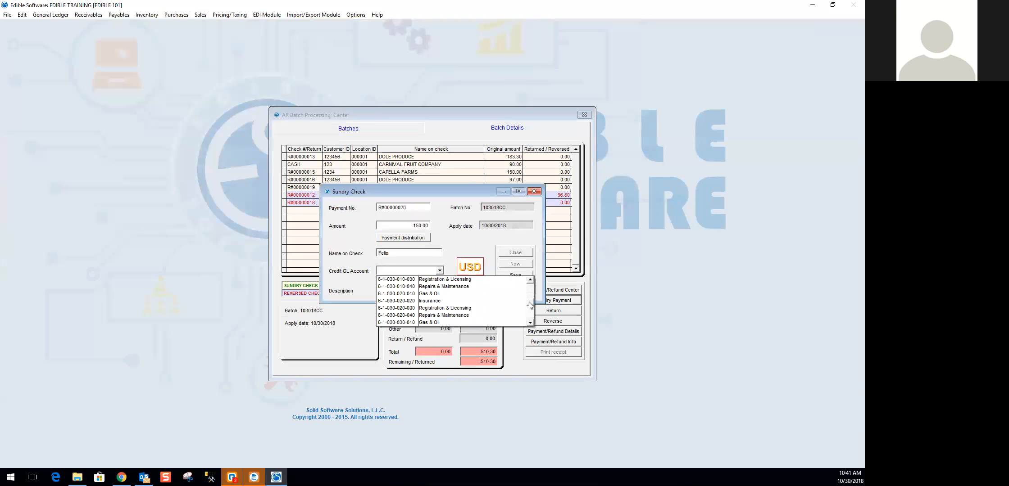
left_click(467, 288)
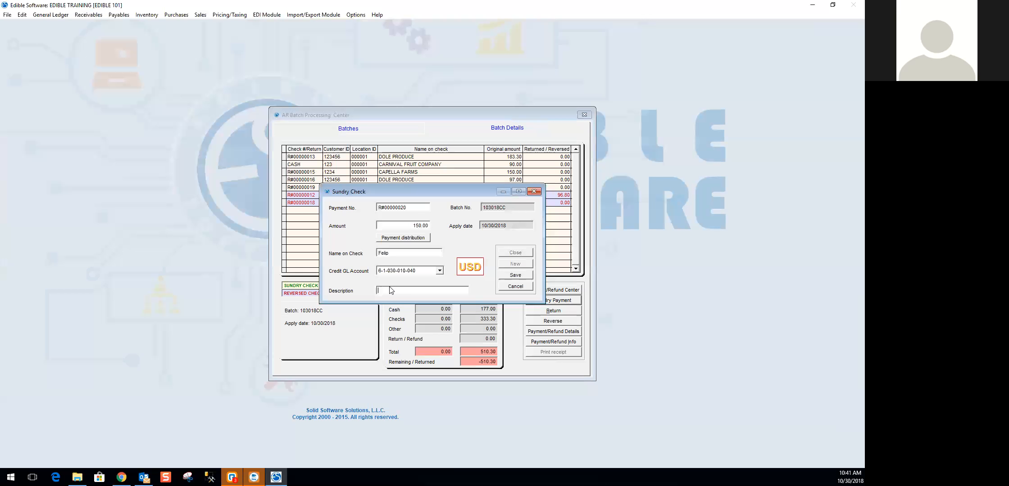
left_click(520, 276)
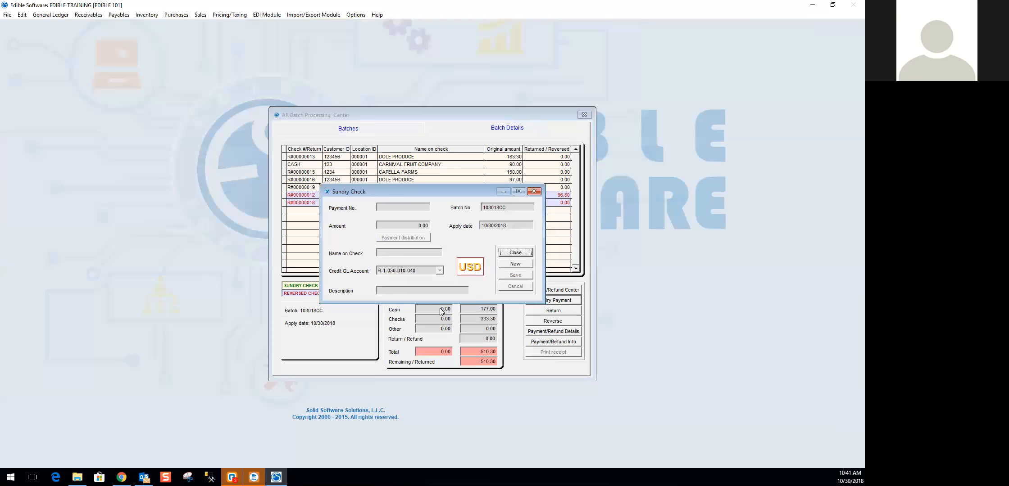
left_click(524, 253)
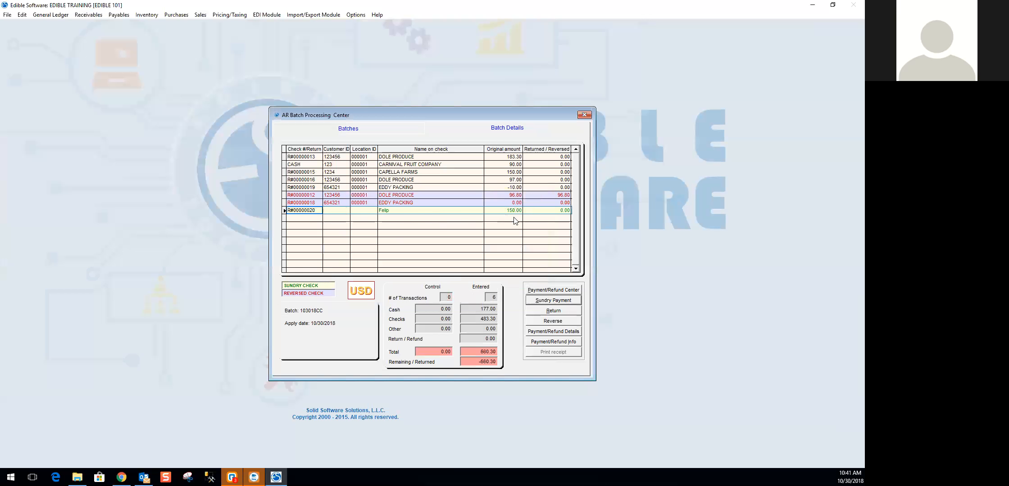
- Return to the batch list and mark batches 103018CC, 10042018 and 10032018 for deposit
left_click(500, 211)
left_click(349, 130)
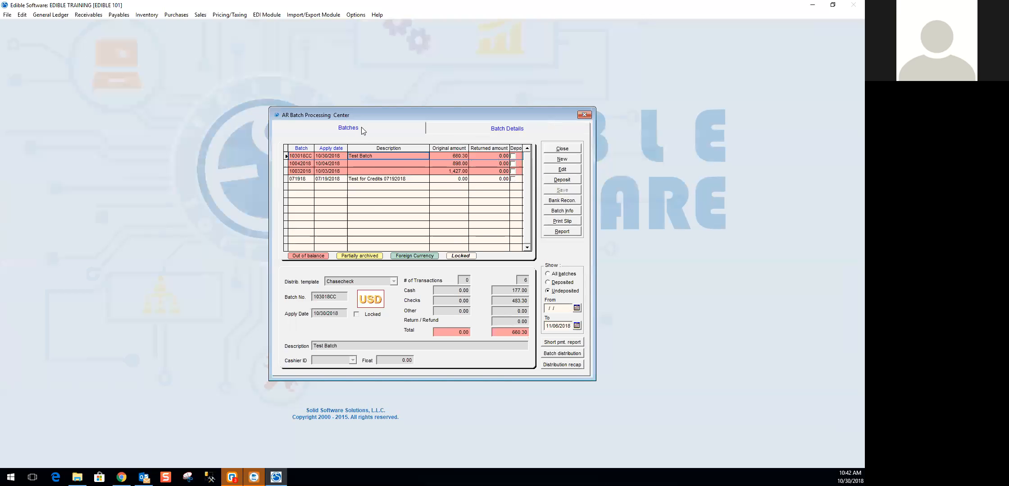
left_click(570, 182)
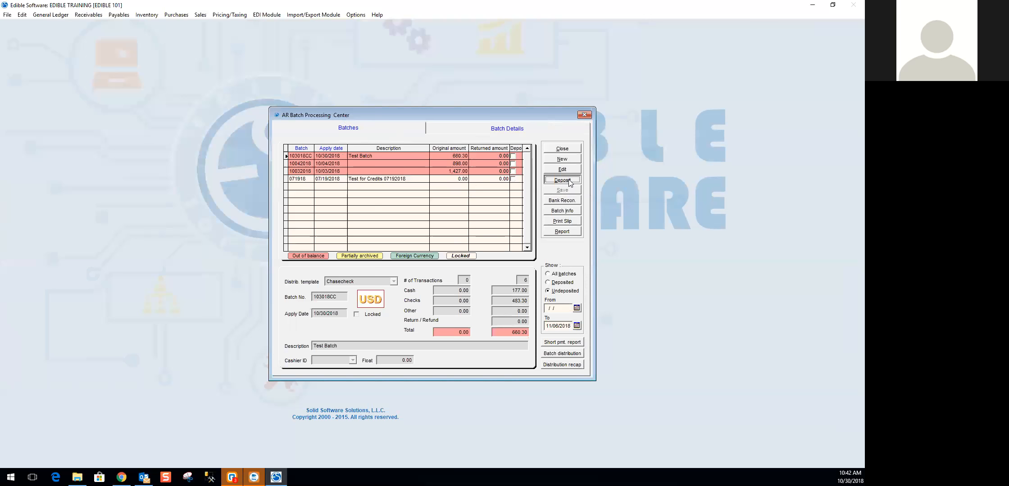
left_click(513, 156)
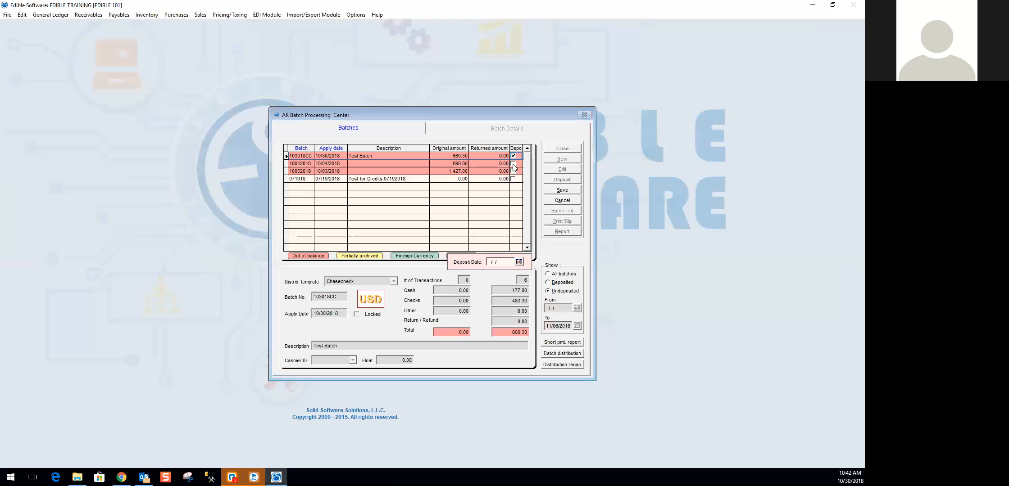
left_click(514, 164)
left_click(514, 172)
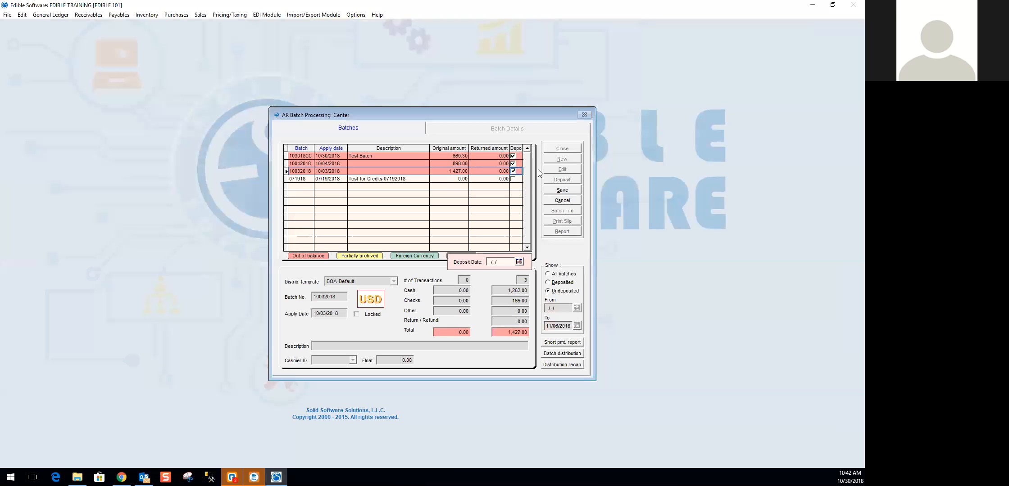
- Set the deposit date to 10/30/2018 and save the deposit
left_click(495, 262)
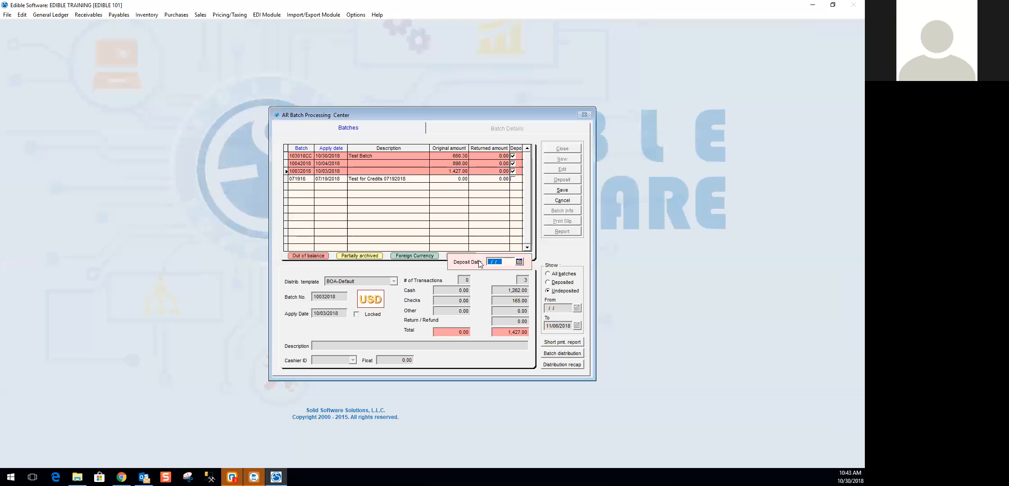
type("10/30/2018")
key("Tab")
left_click(559, 191)
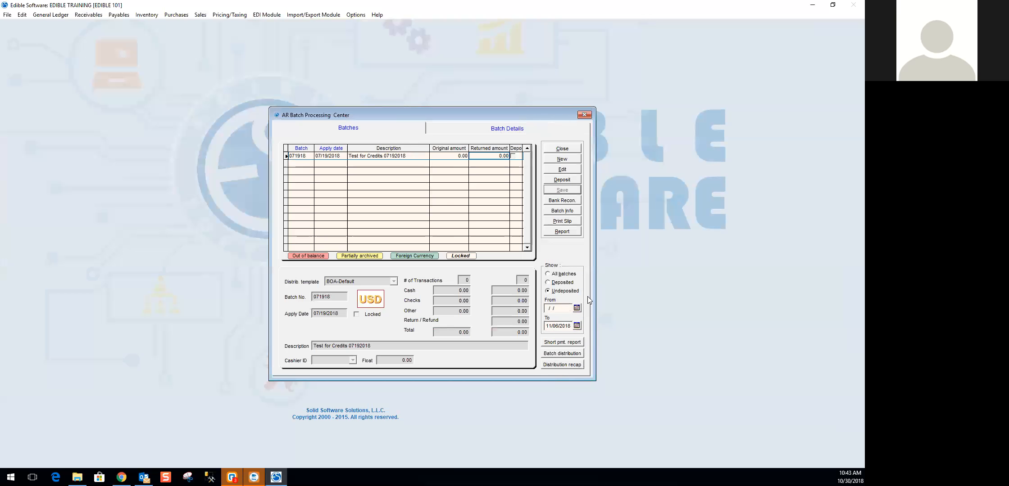
- Review the batch list showing all batches, only deposited ones and only undeposited ones
left_click(558, 276)
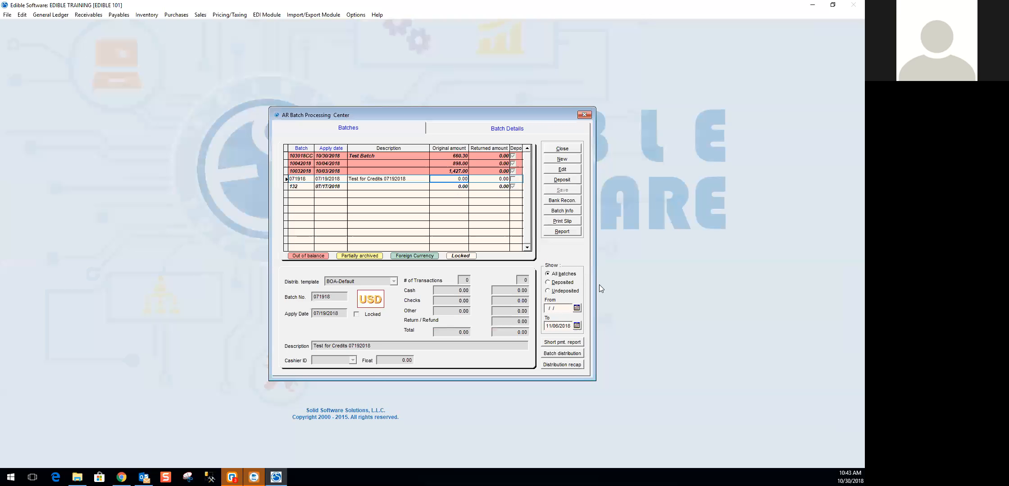
left_click(557, 284)
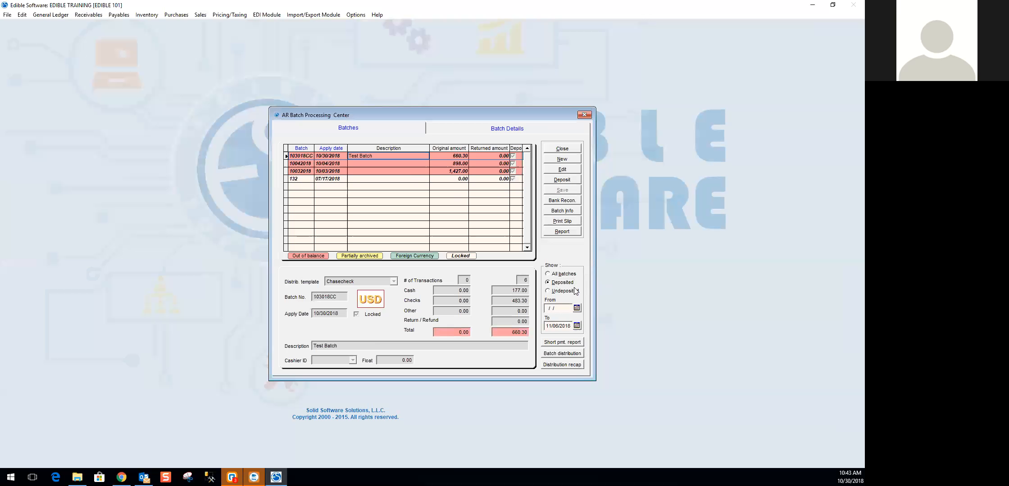
left_click(553, 292)
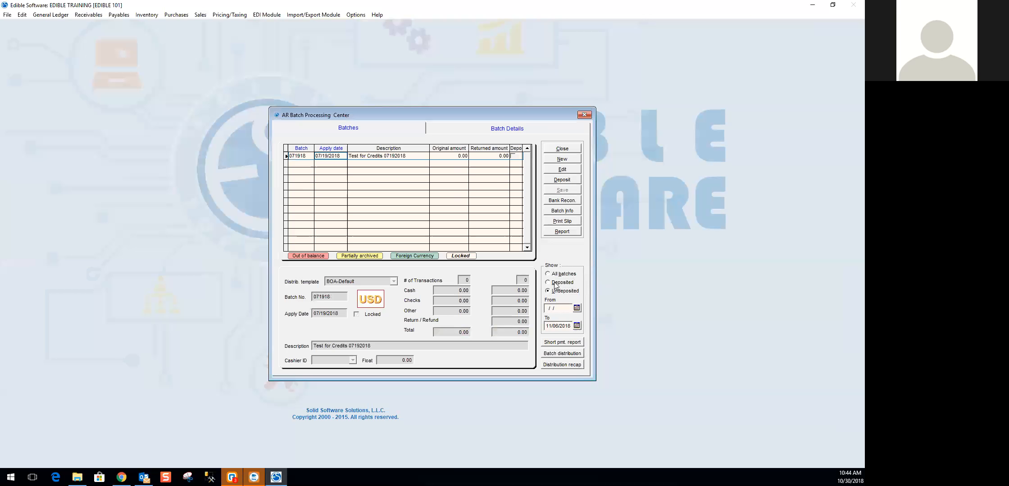
- Show only deposited batches with a date range from 10/30/2018 to 10/30/2018
left_click(557, 283)
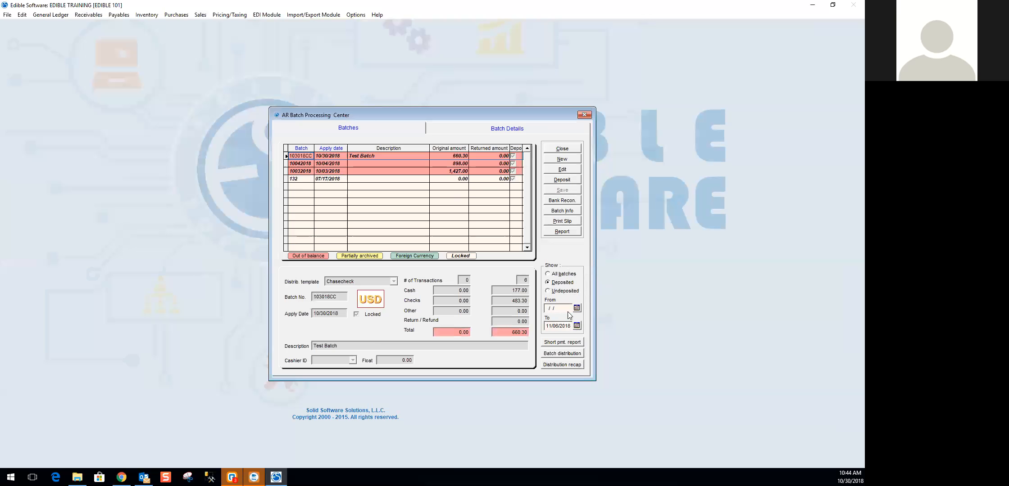
left_click(560, 309)
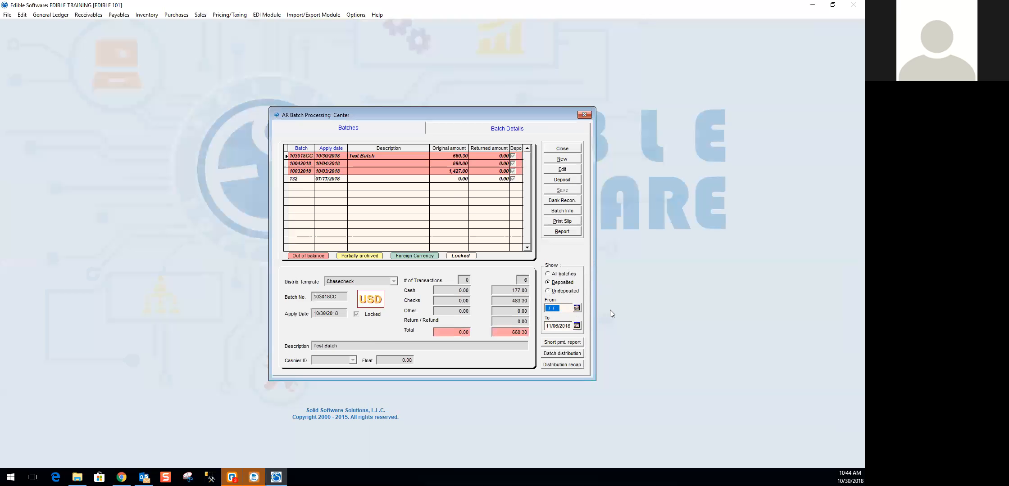
type("10/30/2018")
key("Tab")
type("103018")
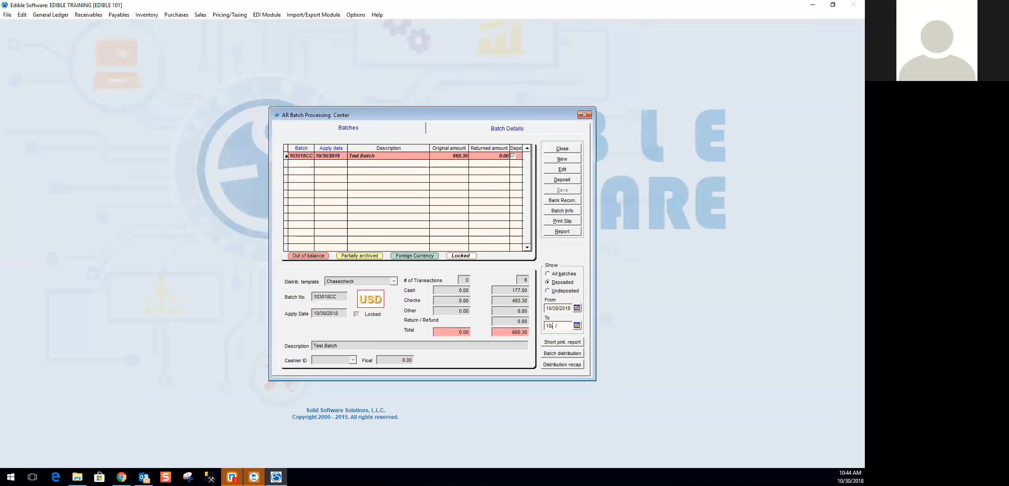
key("Tab")
- Unmark batch 103018CC as deposited, enter 10/30/2018 as the deposit date and save
left_click(459, 155)
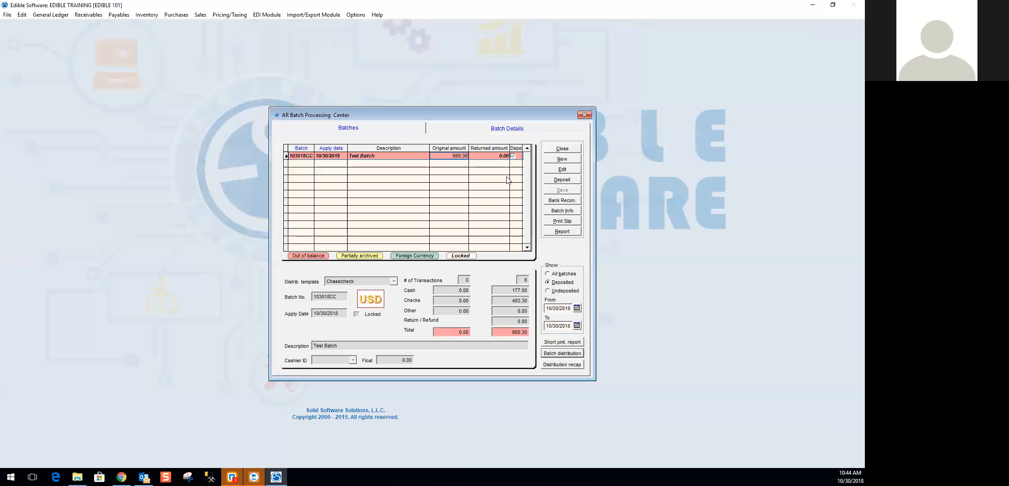
left_click(568, 181)
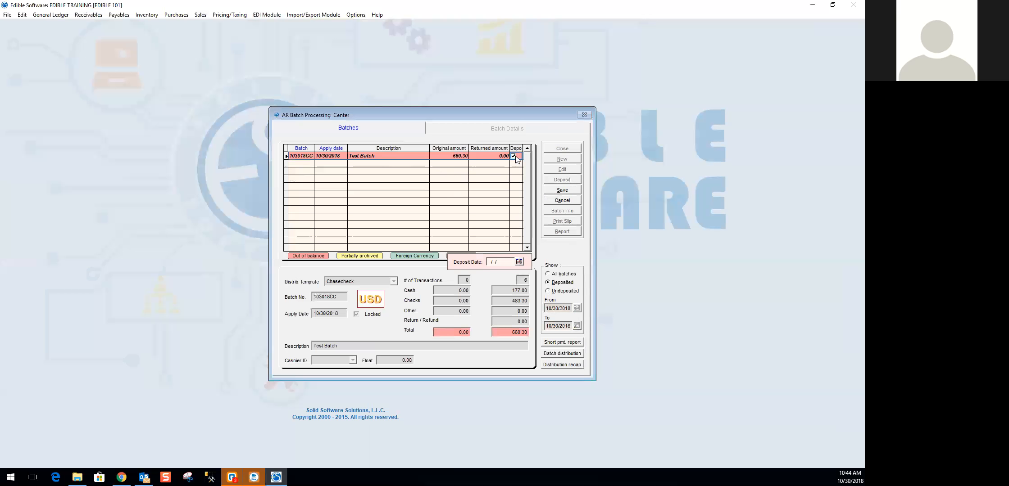
left_click(514, 156)
left_click_drag(510, 262, 467, 271)
type("10/30/2018")
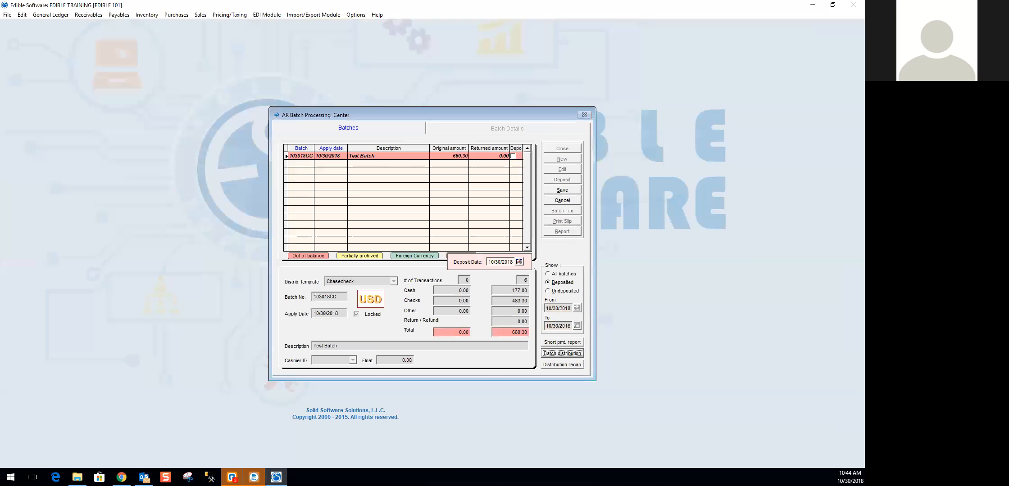
left_click(566, 193)
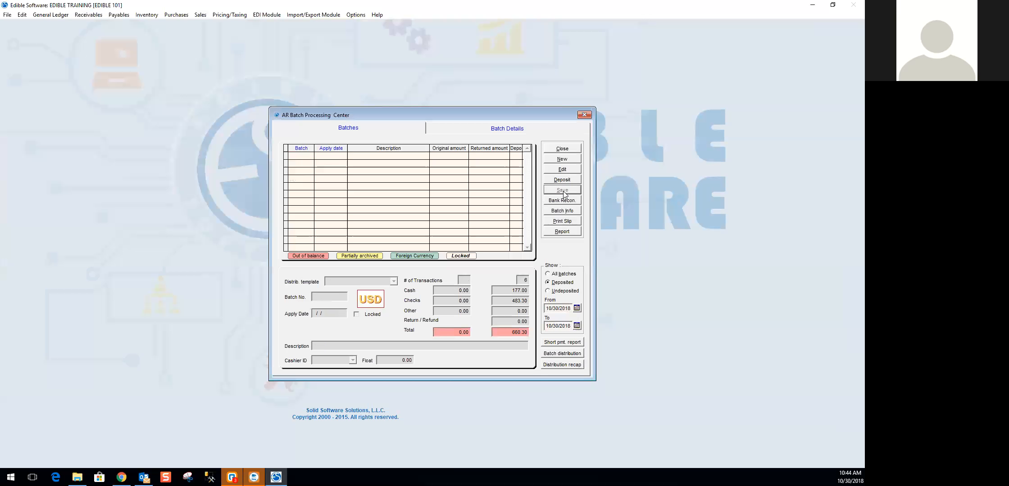
- List the undeposited batches and check the details of batch 103018CC
left_click(559, 292)
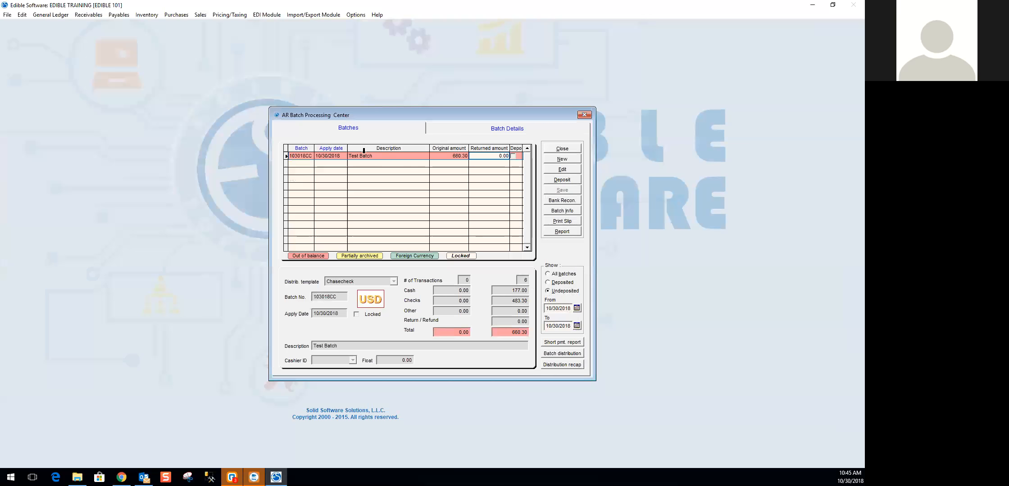
left_click(389, 155)
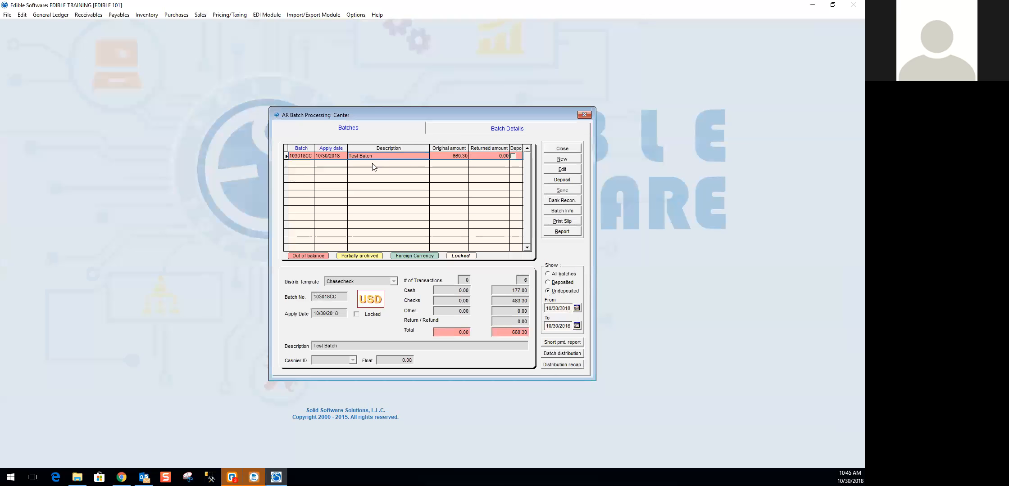
left_click(507, 129)
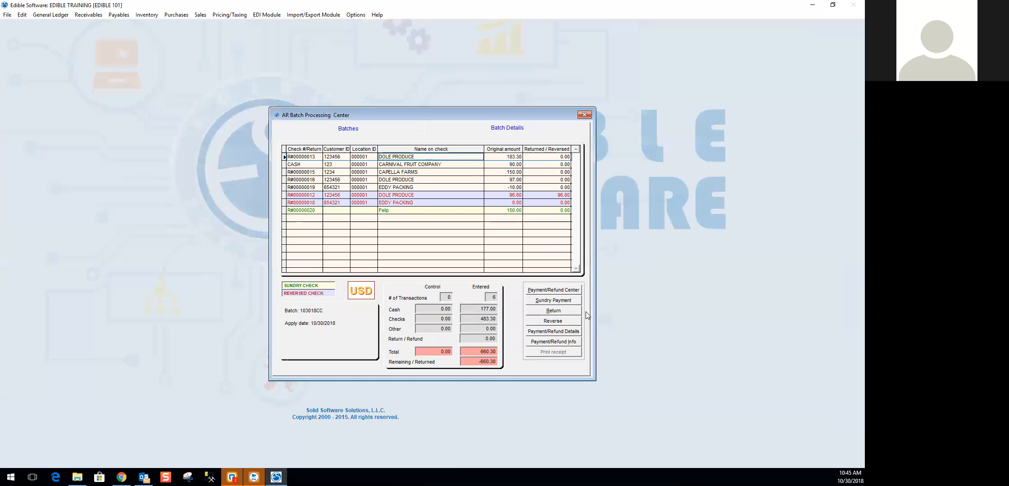
left_click(356, 129)
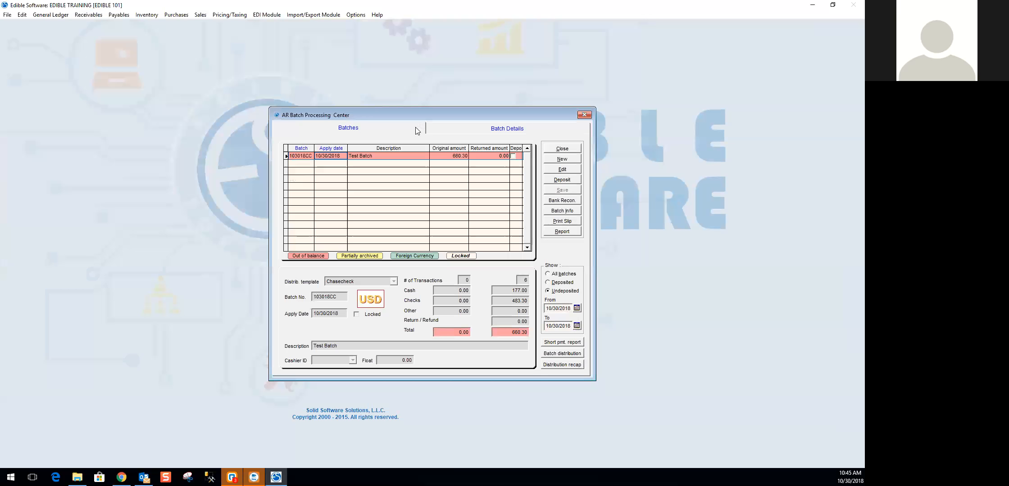
- Show the deposited batches and clear the start date of the date range
left_click(559, 282)
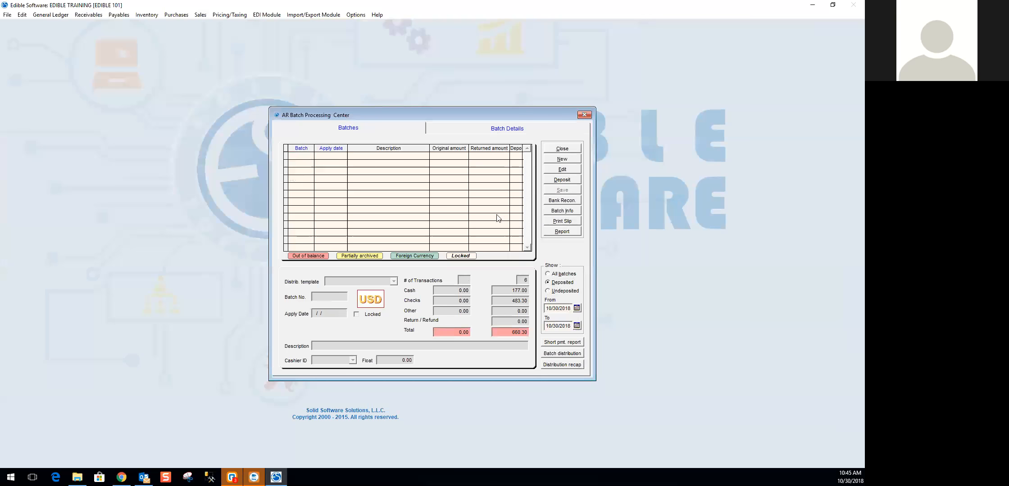
left_click_drag(572, 309, 499, 301)
key("BackSpace")
key("Tab")
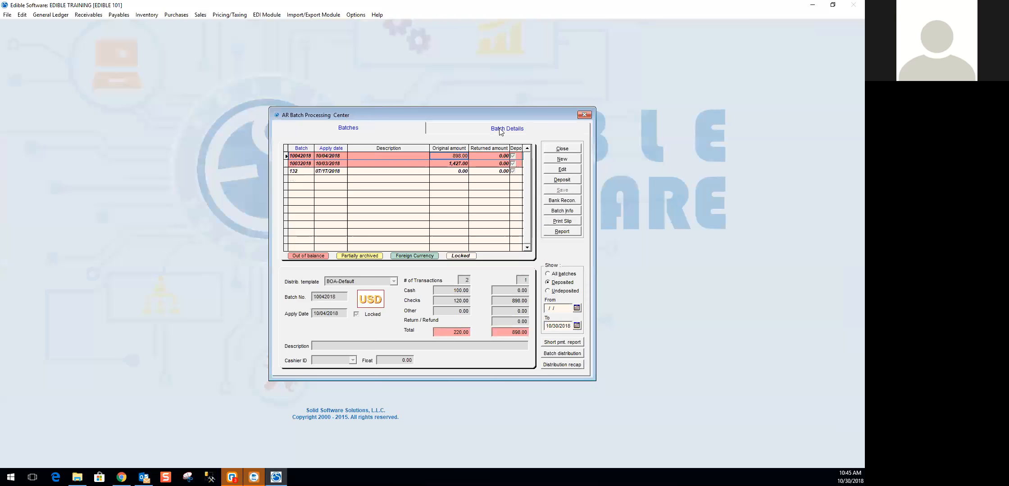
- Review the payments in deposited batch 10042018 and return to the list of undeposited batches
left_click(501, 130)
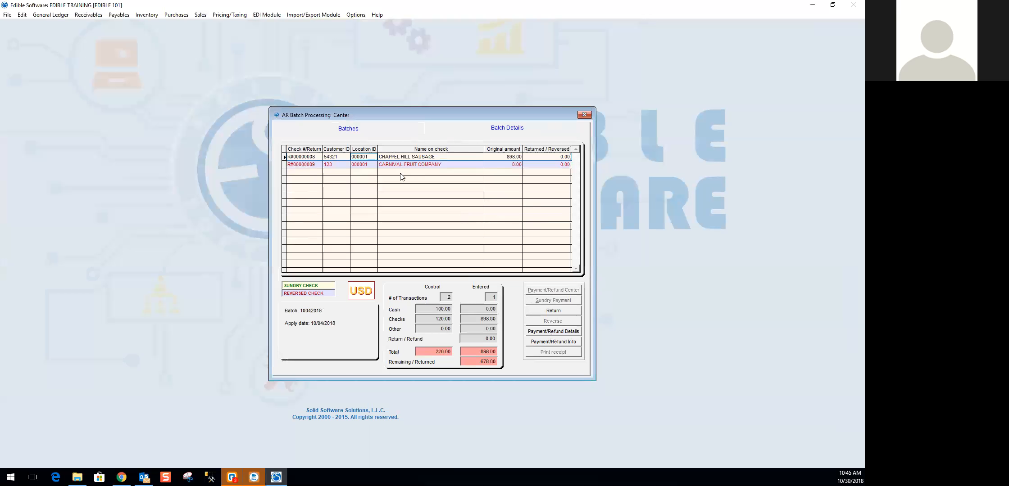
left_click(429, 157)
left_click(346, 129)
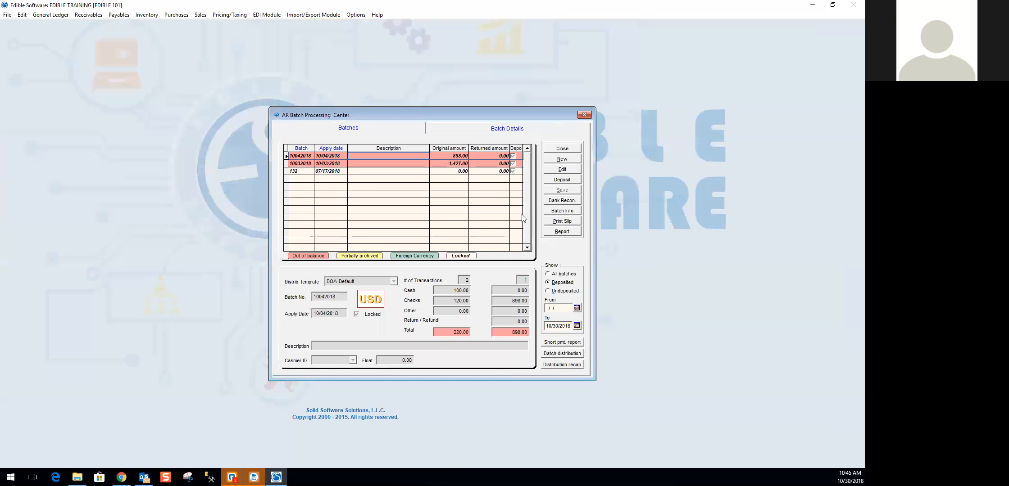
left_click(563, 291)
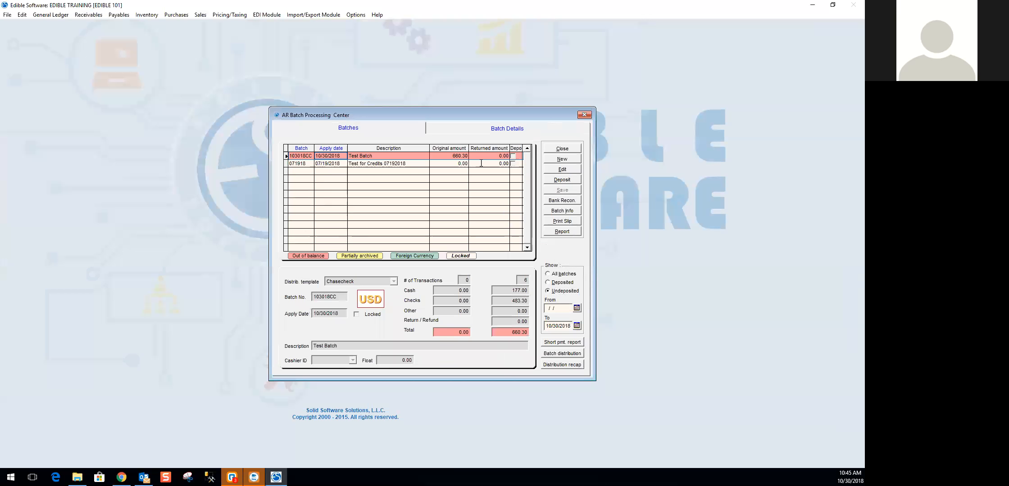
- Check who created, modified and deposited batch 103018CC in its batch information, and close it
left_click(394, 156)
left_click(563, 212)
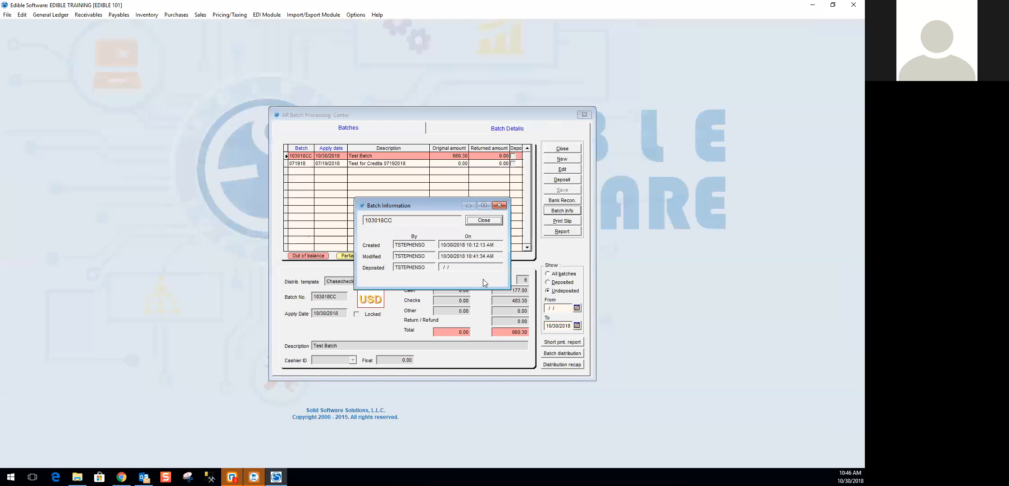
left_click(497, 220)
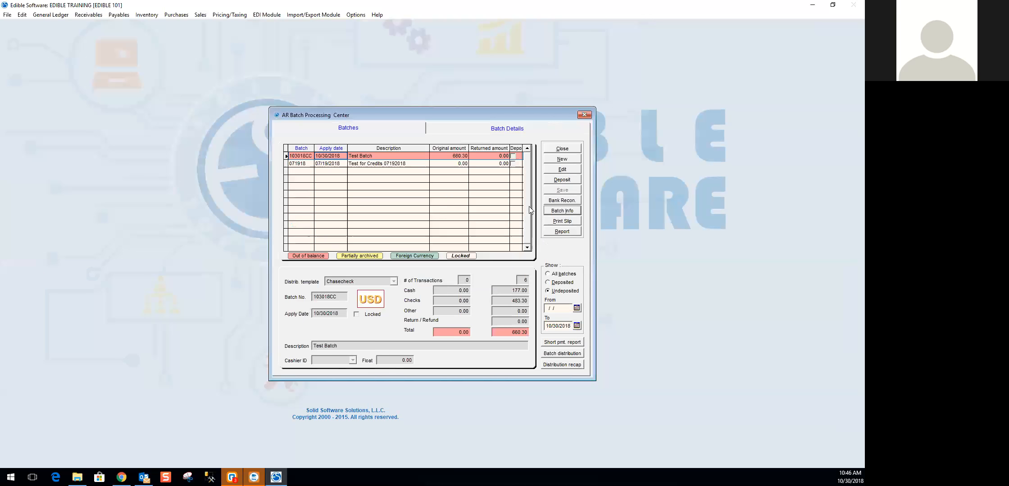
- Preview the report listing the undeposited batches, enlarge it to show all columns, and close it
left_click(563, 231)
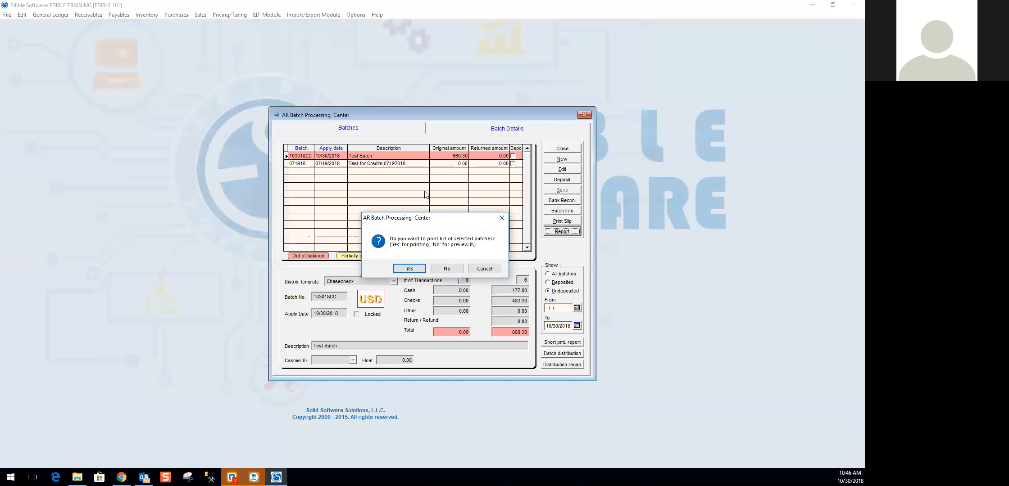
left_click(451, 268)
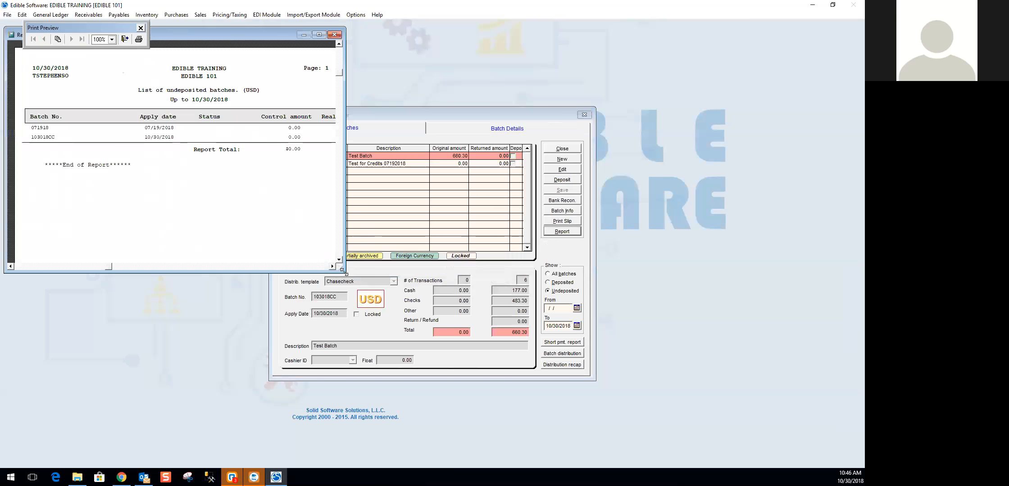
left_click_drag(342, 271, 392, 340)
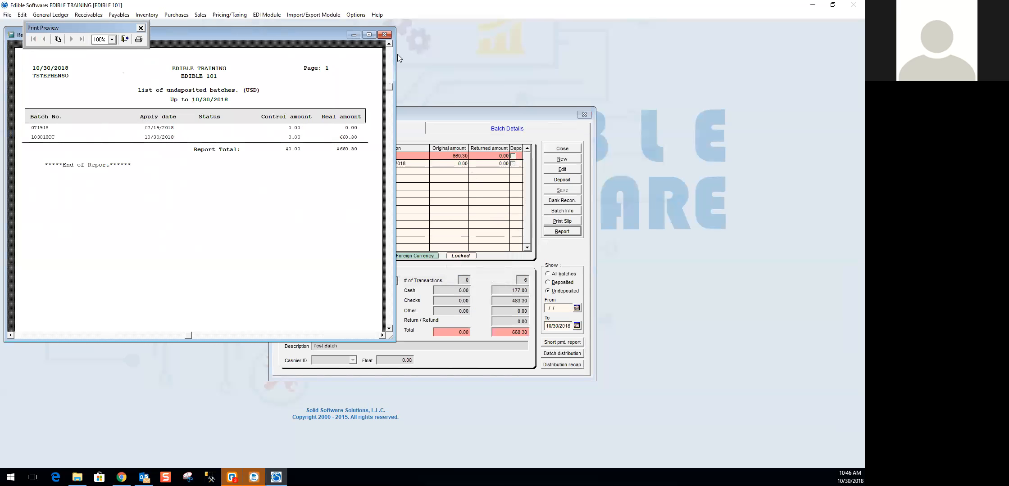
left_click(384, 35)
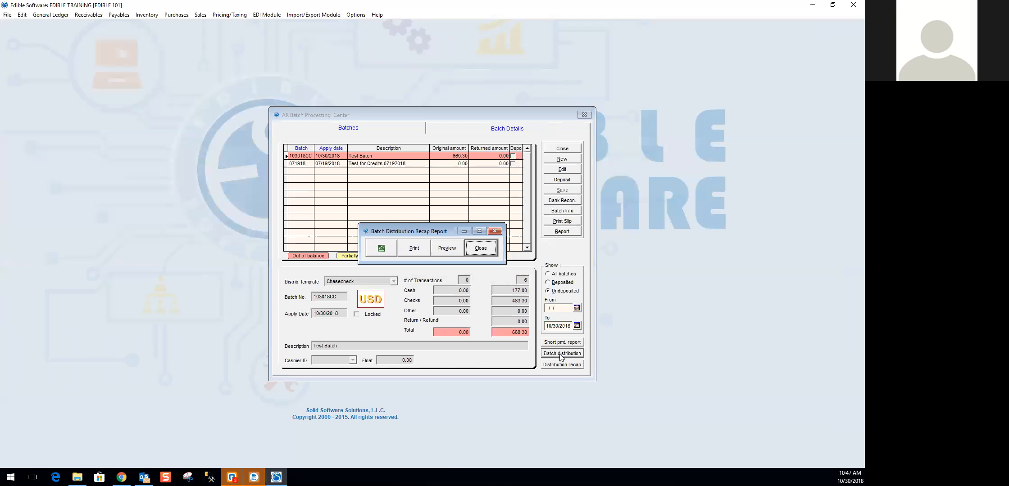
- Preview the batch distribution report for batch 103018CC at full width, and close the report and its dialog
left_click(449, 251)
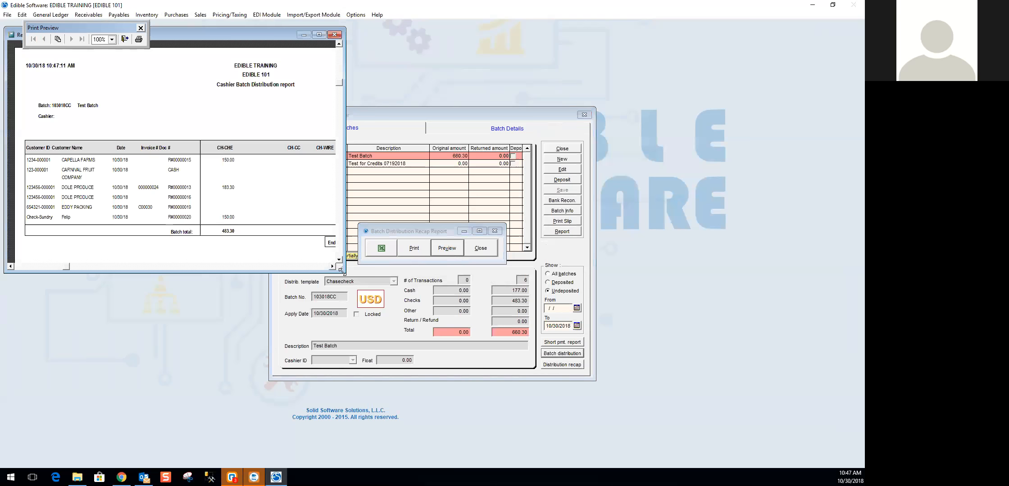
left_click_drag(341, 270, 594, 323)
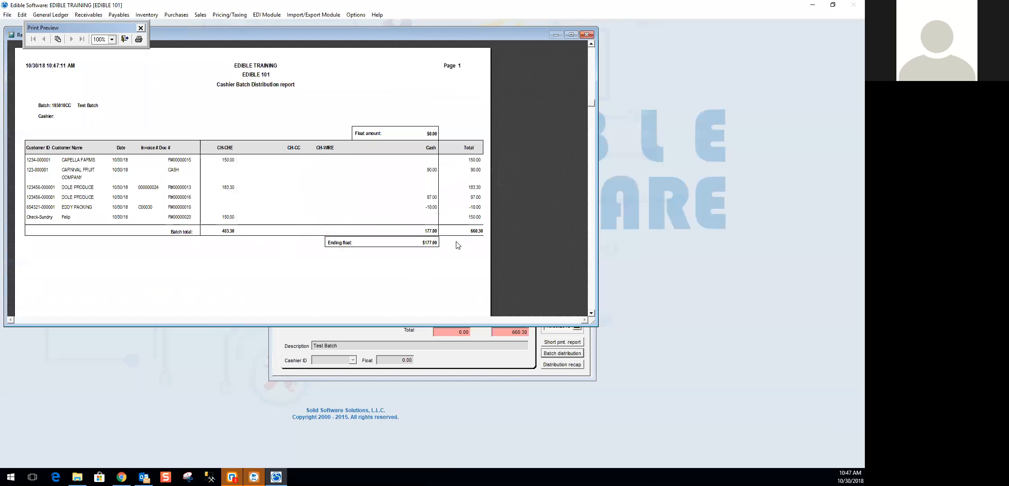
left_click(587, 35)
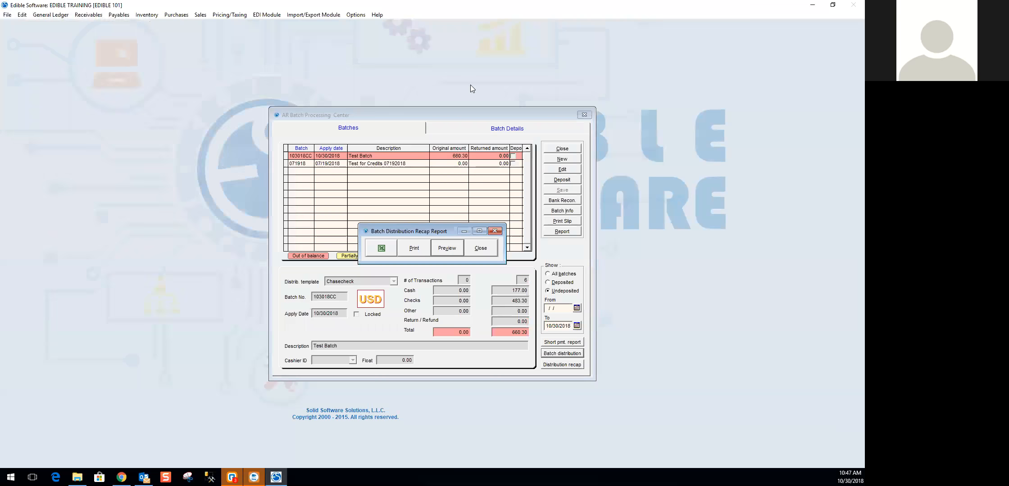
left_click(483, 252)
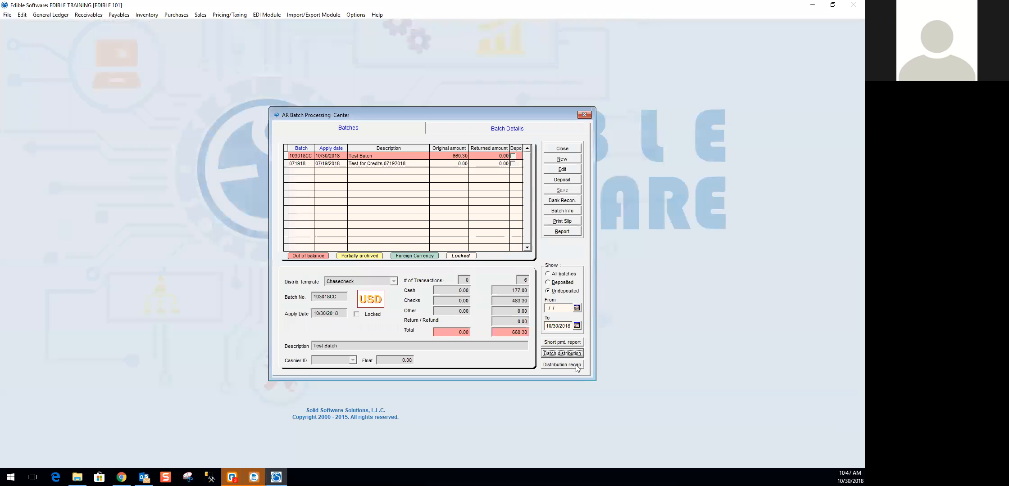
- Preview the summary distribution recap report for batch 103018CC, widen it to show the Total column, and close the preview
left_click(561, 364)
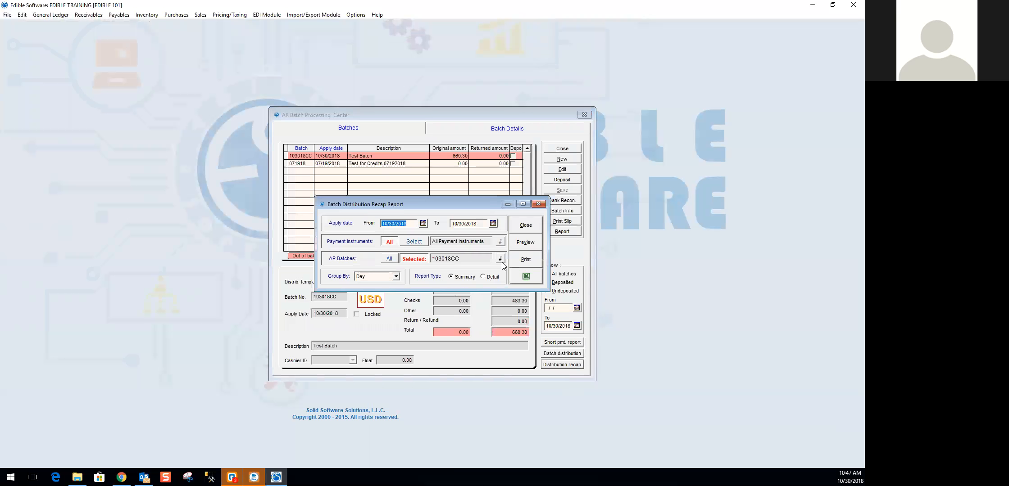
left_click(535, 243)
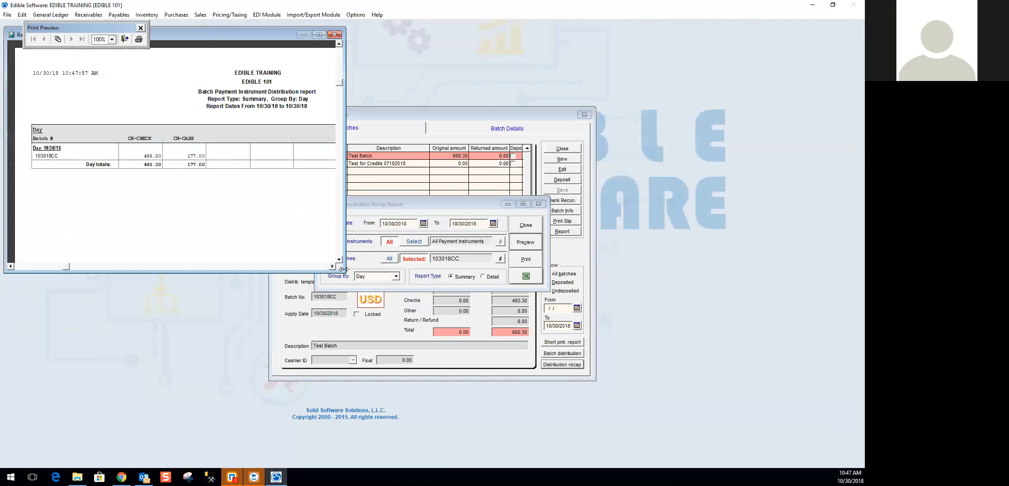
left_click_drag(343, 268, 545, 269)
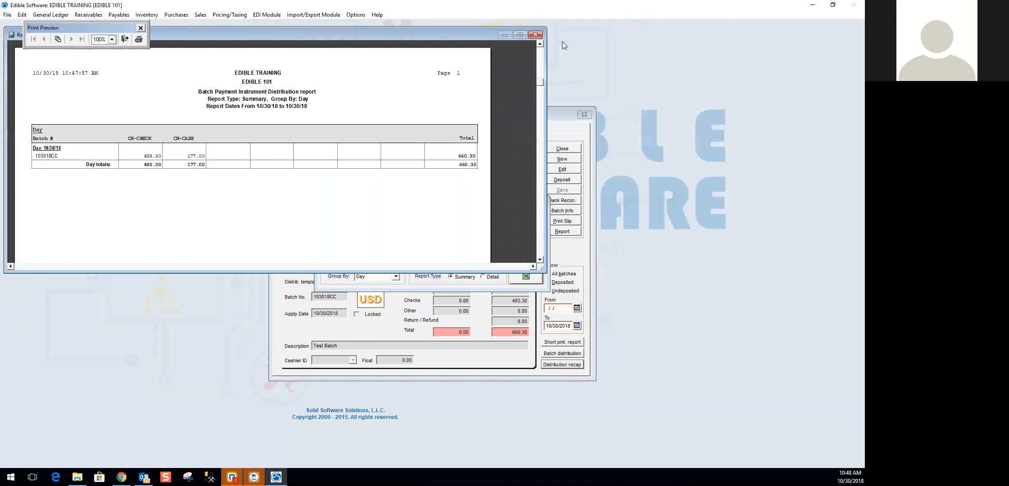
left_click(534, 34)
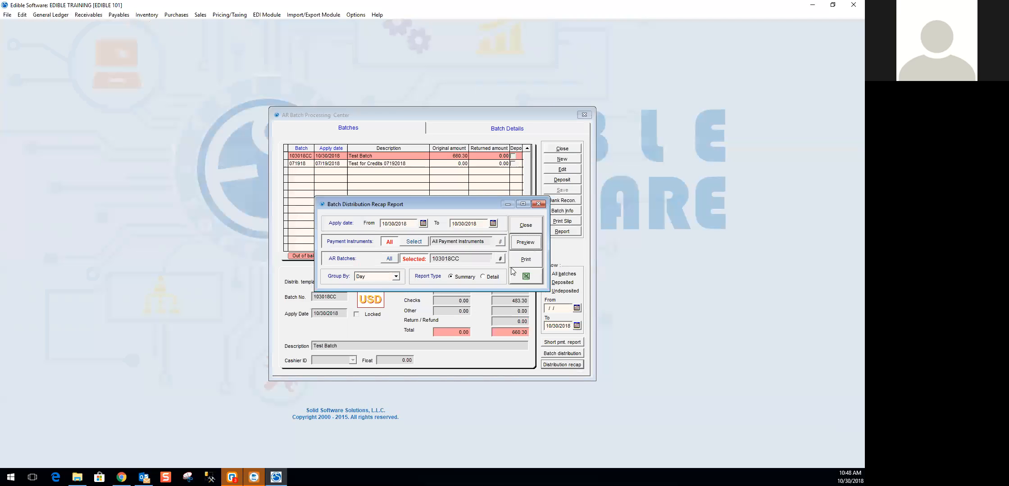
- Preview the distribution recap for batch 103018CC with the Detail report type, and close the report and its dialog
left_click(492, 277)
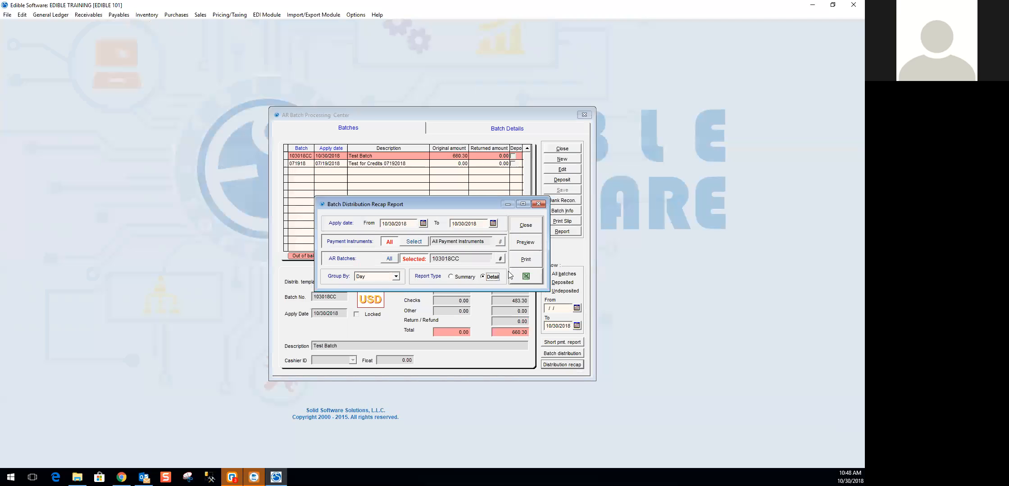
left_click(527, 243)
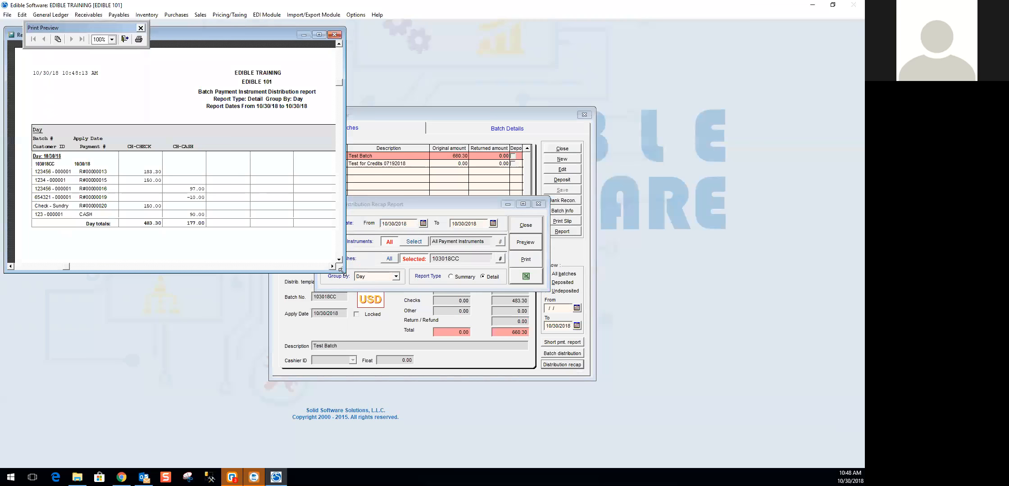
left_click_drag(341, 271, 591, 316)
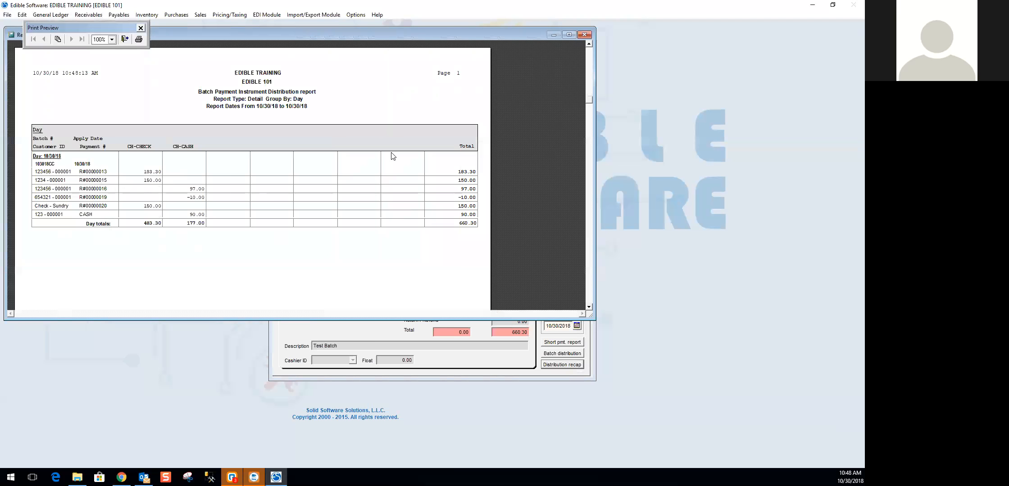
left_click(584, 35)
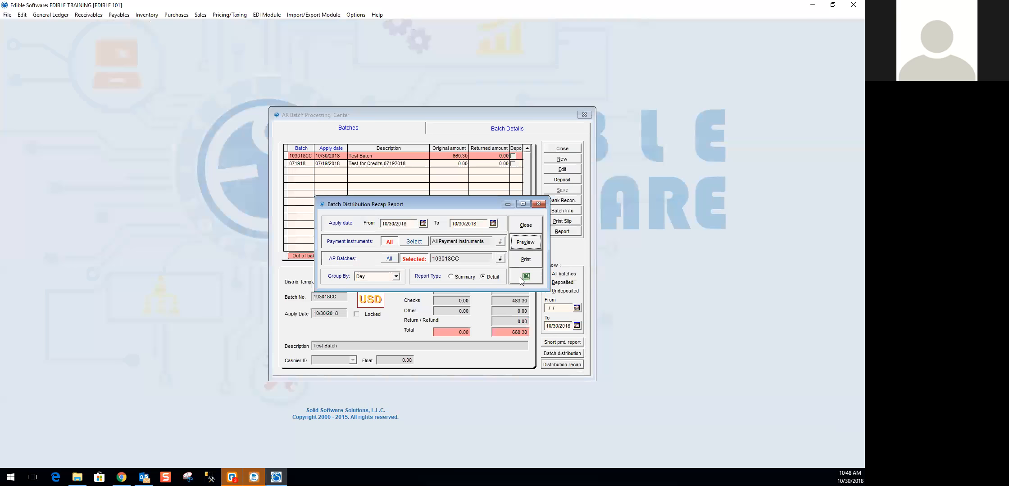
left_click(534, 226)
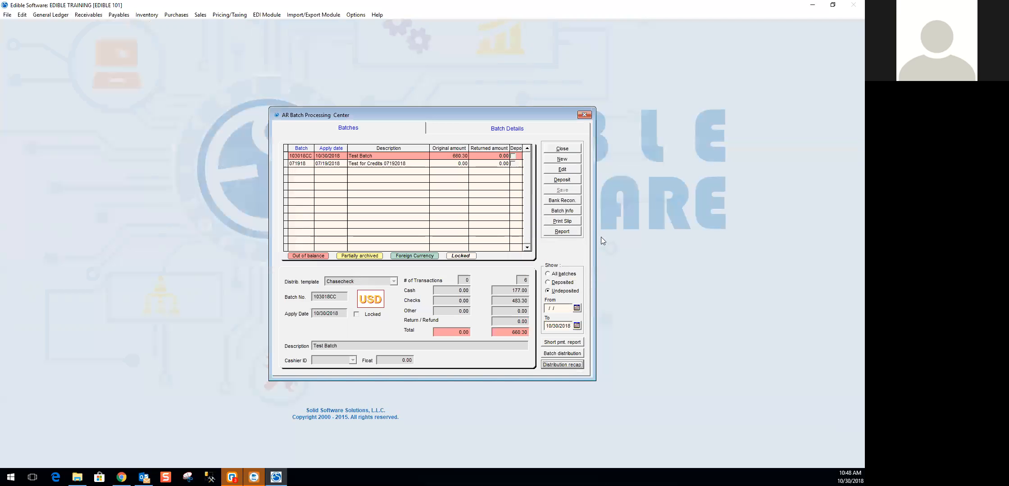
- Review the payments in the details of batch 103018CC and close the AR Batch Processing Center
key("Tab")
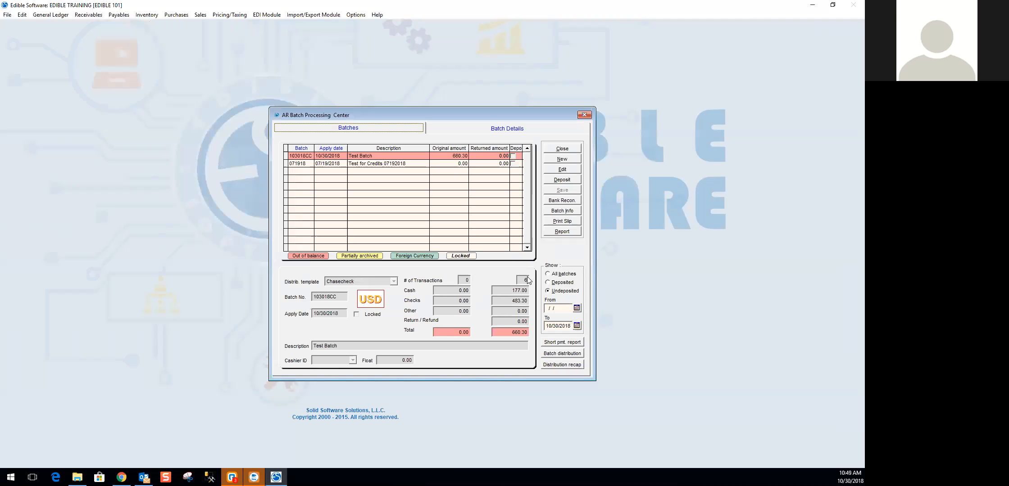
left_click(504, 128)
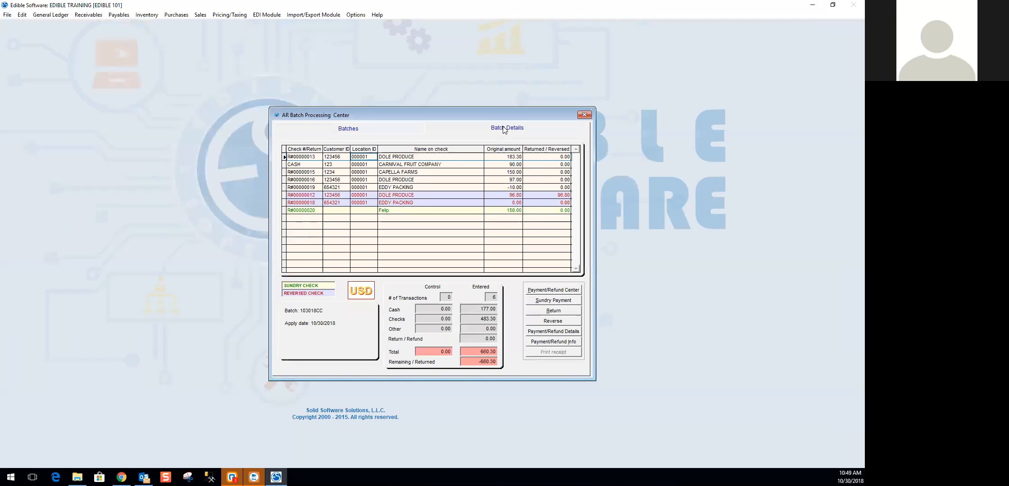
left_click(584, 115)
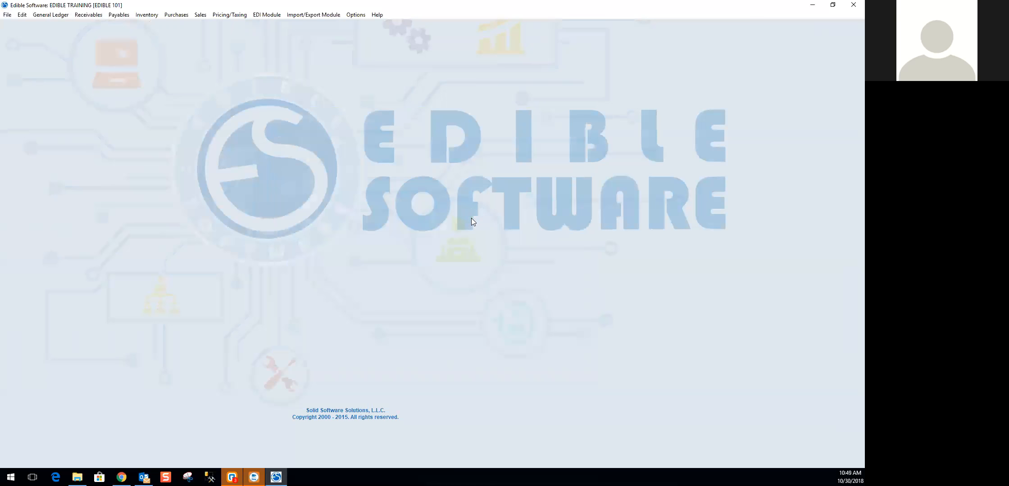
- Open Code Maintenance and load the Sundry Items code type
left_click(7, 14)
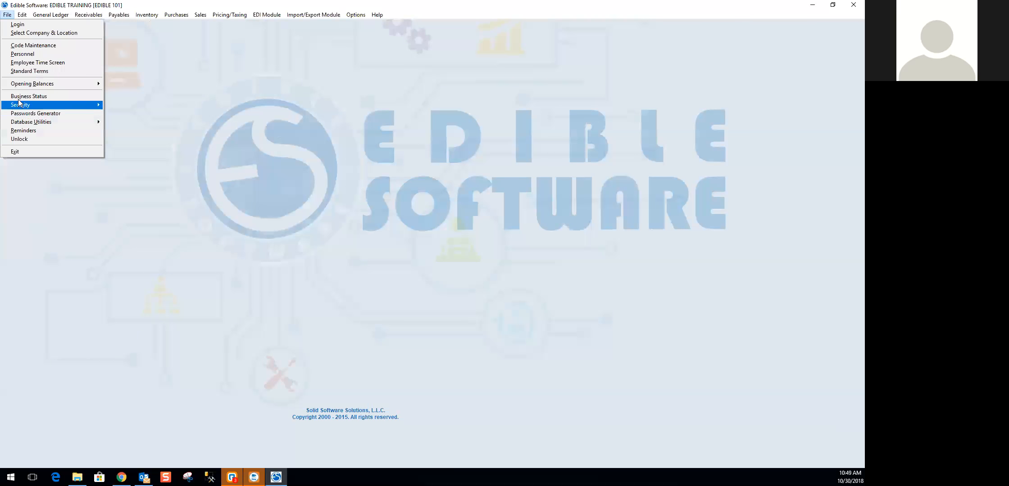
left_click(23, 46)
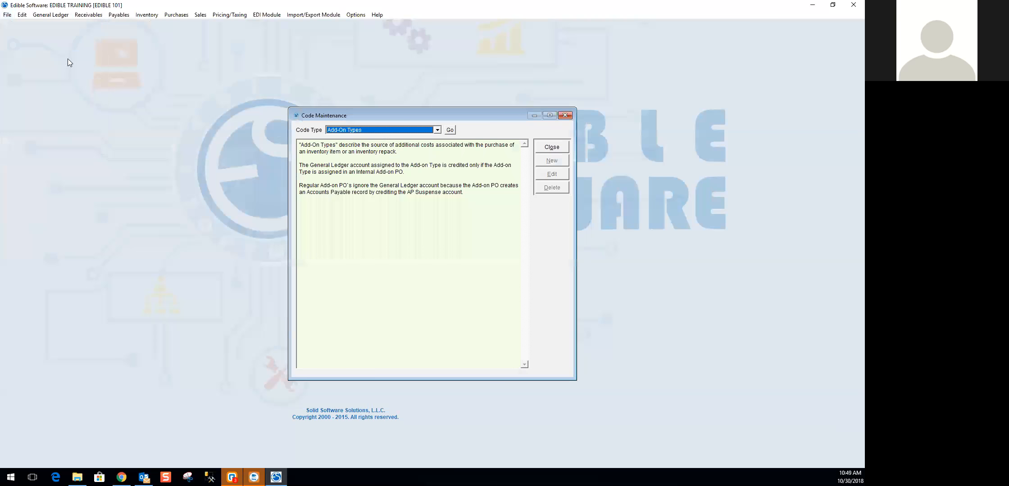
left_click(438, 131)
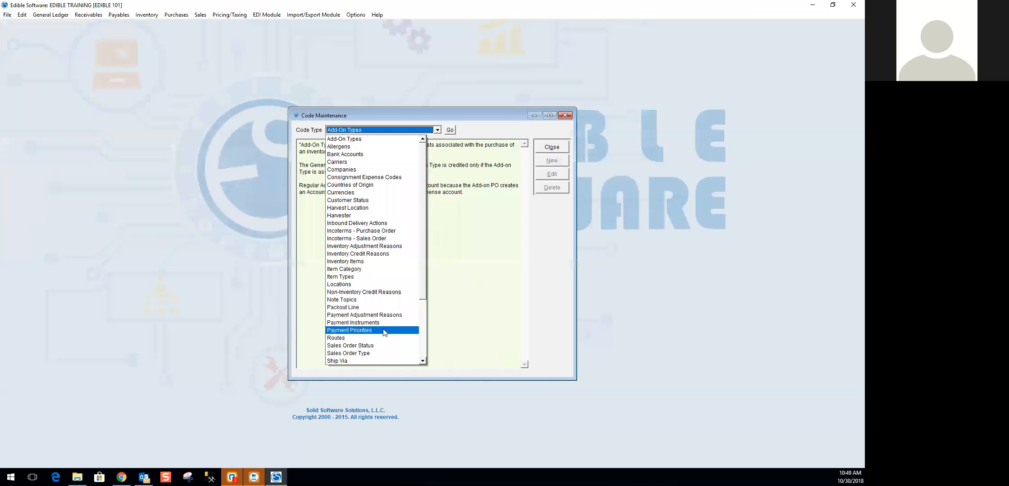
scroll(424, 365, "down", 2)
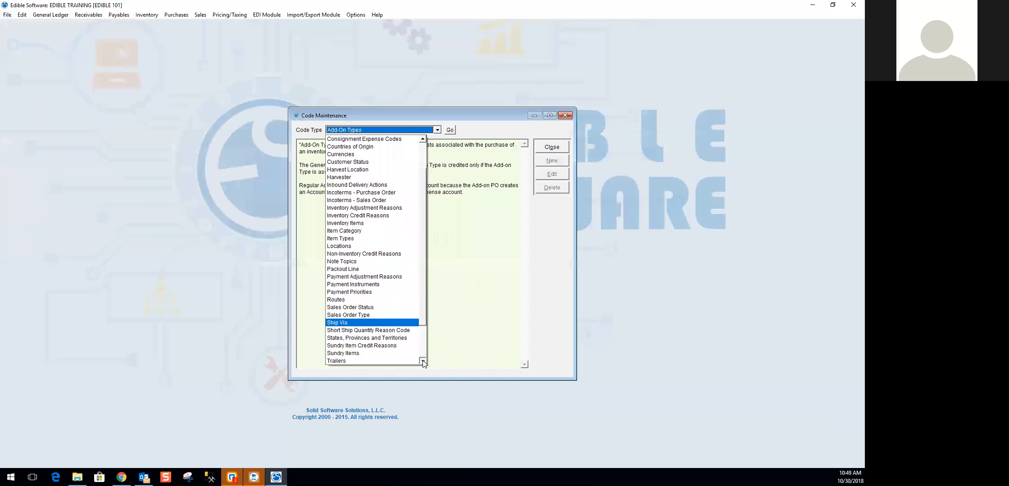
left_click(377, 358)
left_click(437, 130)
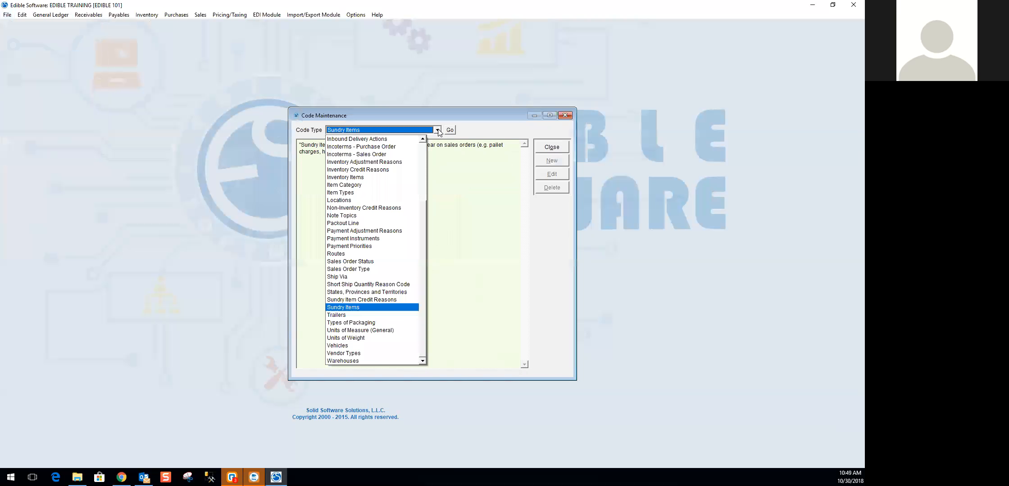
left_click(353, 307)
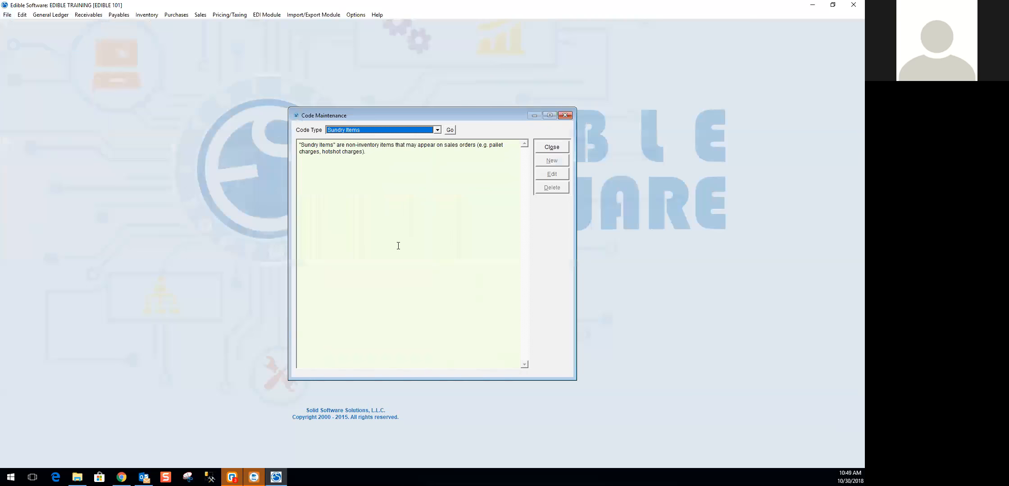
left_click(449, 130)
- Examine the available sundry item codes, including the bounced check and NSF fee codes, and close Code Maintenance
left_click(400, 154)
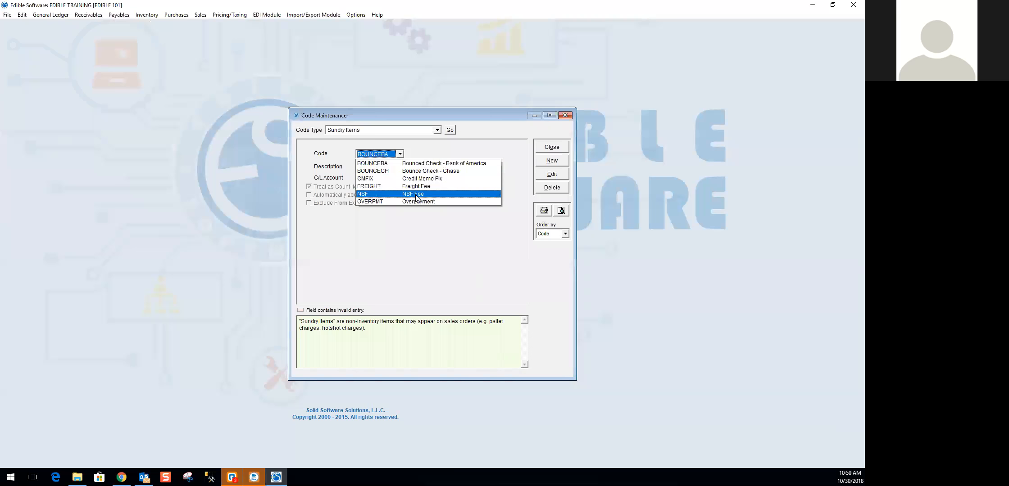
left_click(518, 162)
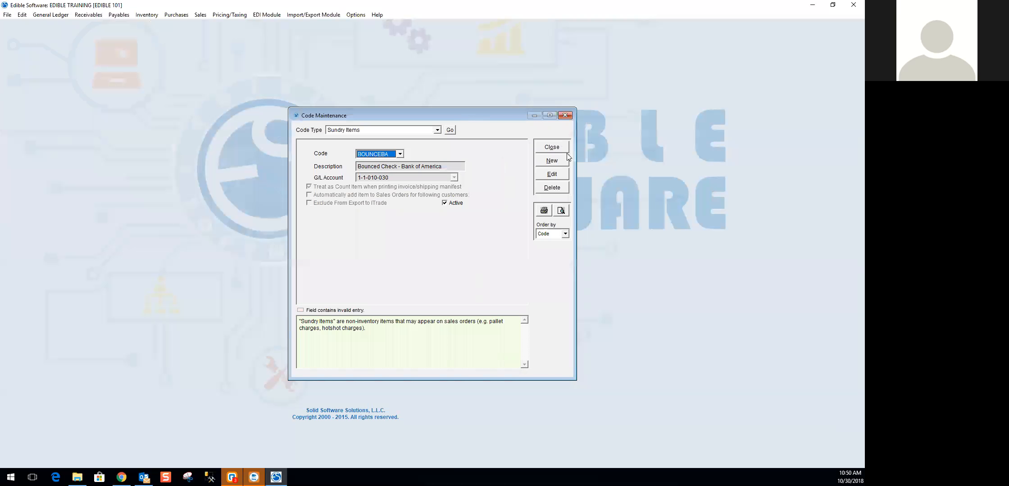
left_click(552, 147)
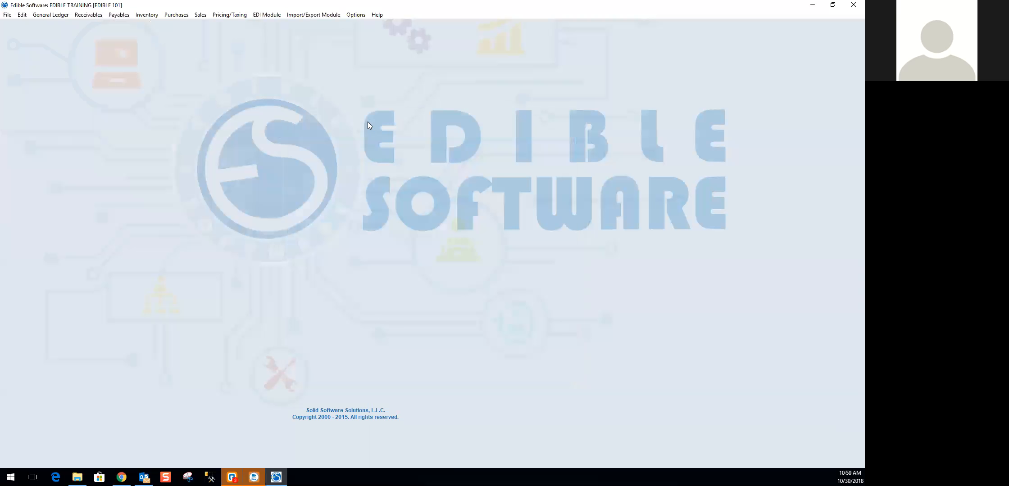
- Open the Sales Order window at full size and bring up the Payment/Refund Center over it
left_click(200, 15)
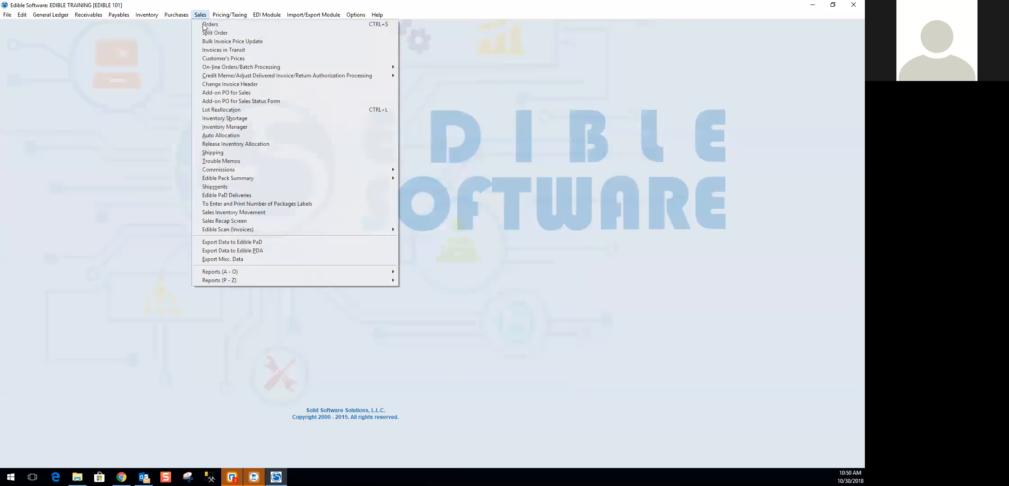
left_click(206, 25)
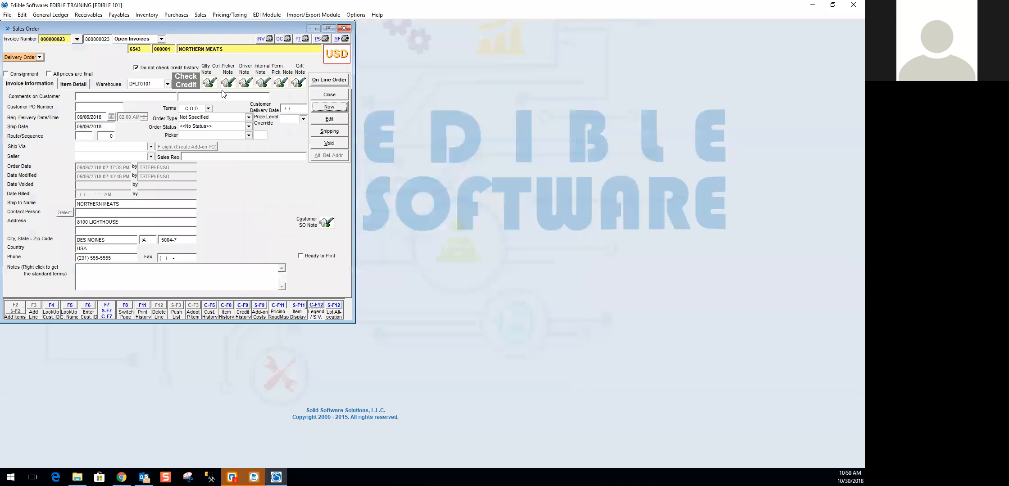
left_click(328, 28)
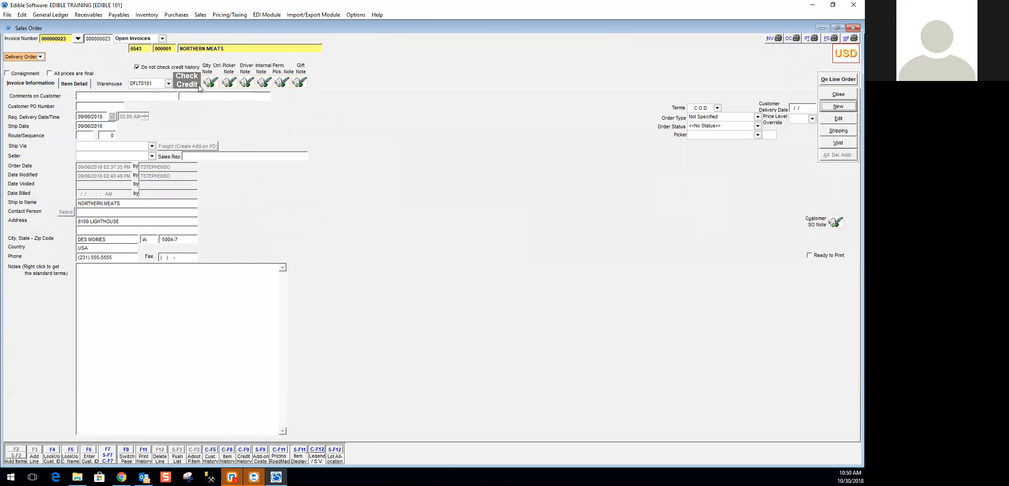
left_click(88, 14)
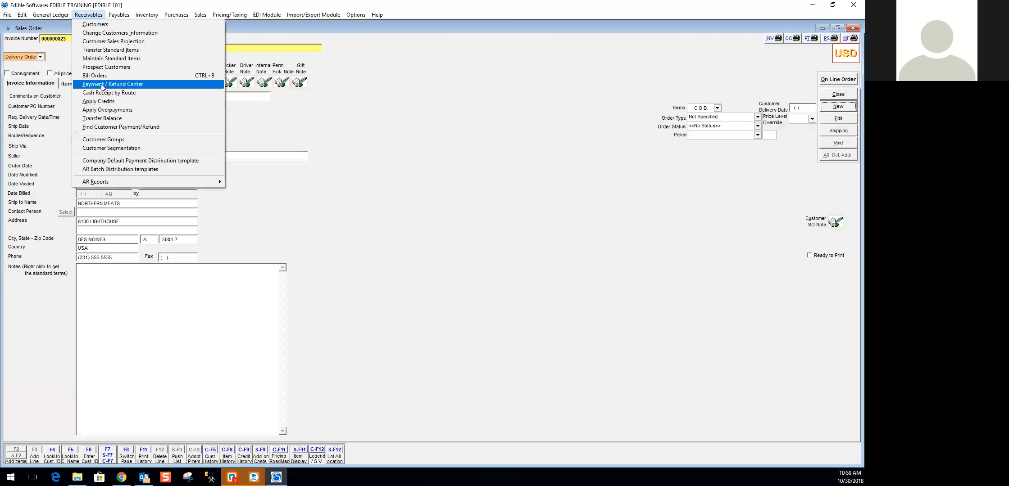
left_click(101, 84)
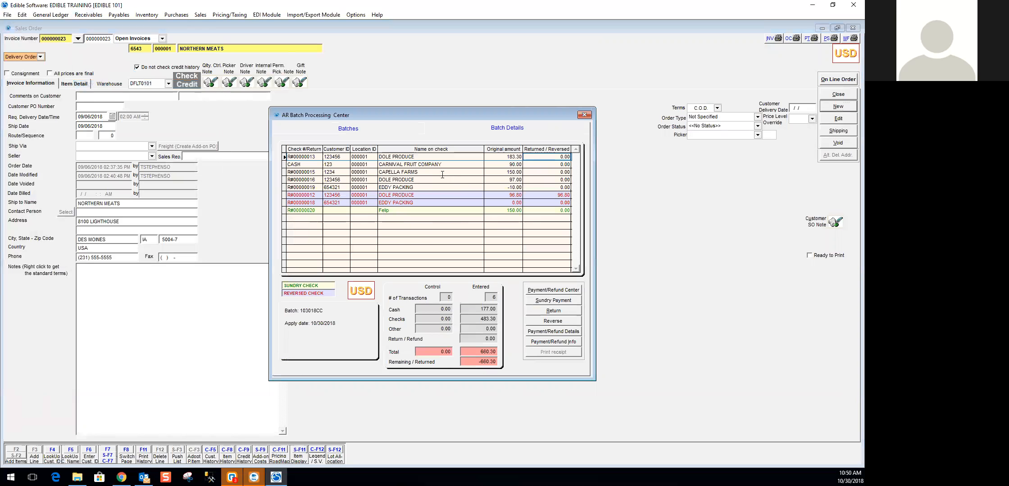
- Review the Dole Produce payments in the details of batch 103018CC and close the AR Batch Processing Center
left_click(463, 180)
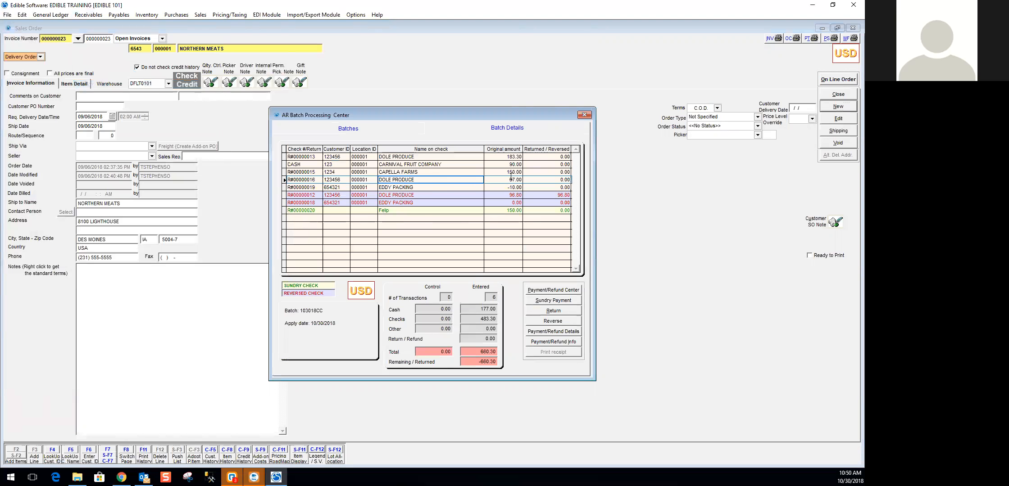
left_click(450, 156)
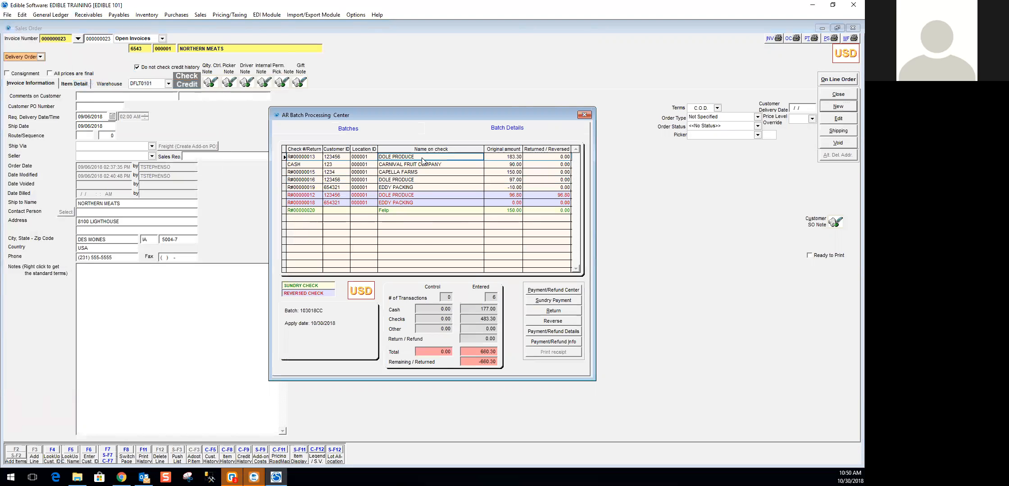
left_click(511, 158)
left_click(584, 115)
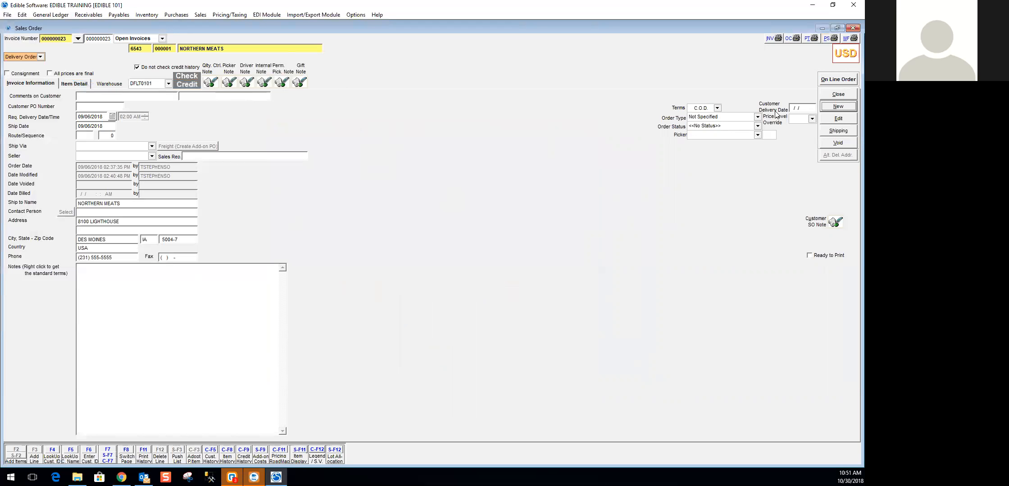
- Create a new sales order for the customer DOLE PRODUCE
left_click(841, 108)
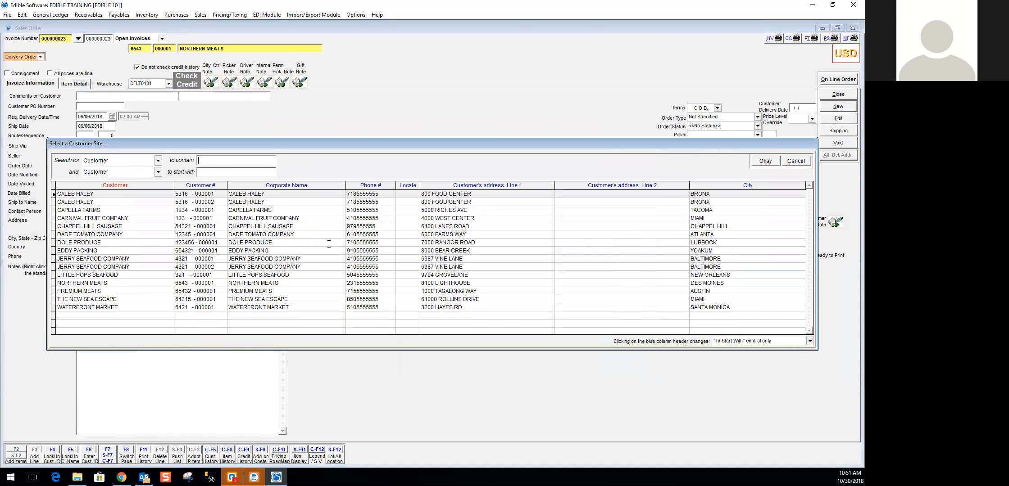
left_click(87, 242)
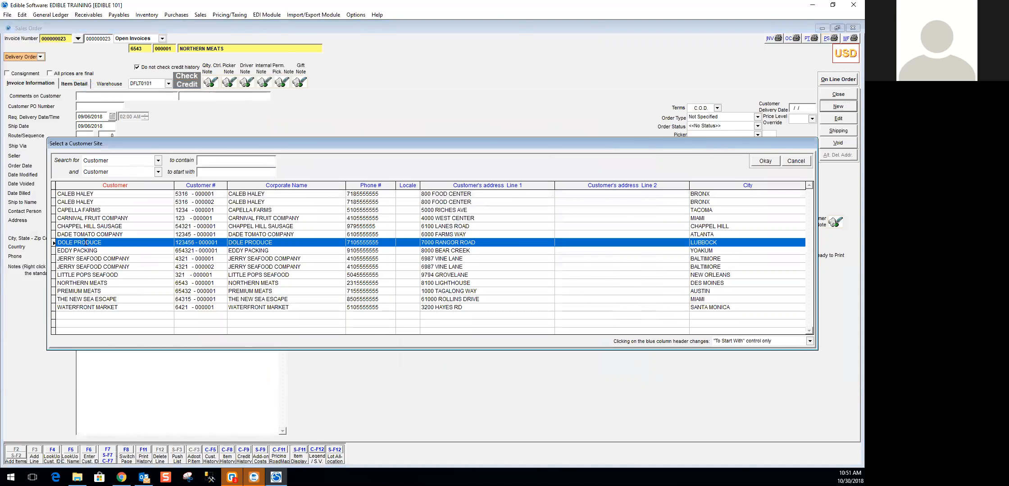
left_click(765, 161)
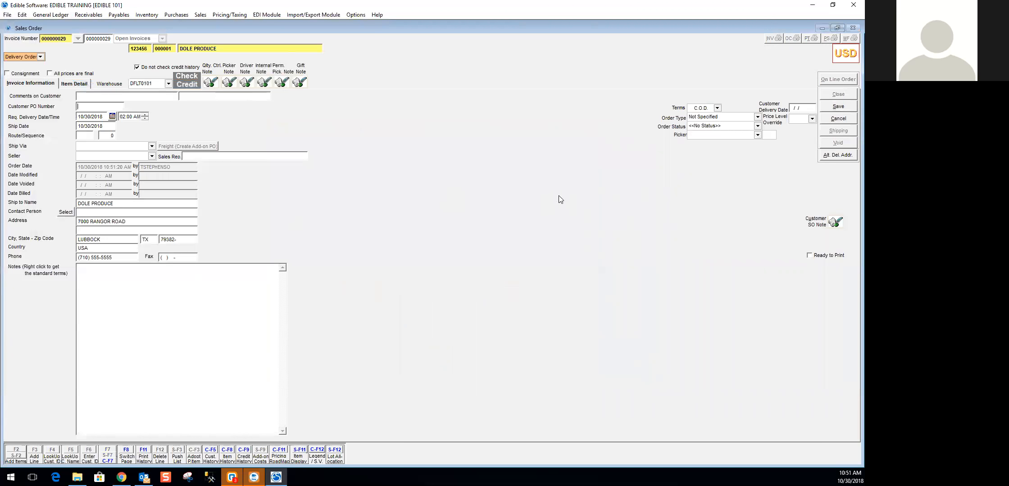
- Add the sundry item Bounce Check - Chase to the order's item detail
left_click(77, 84)
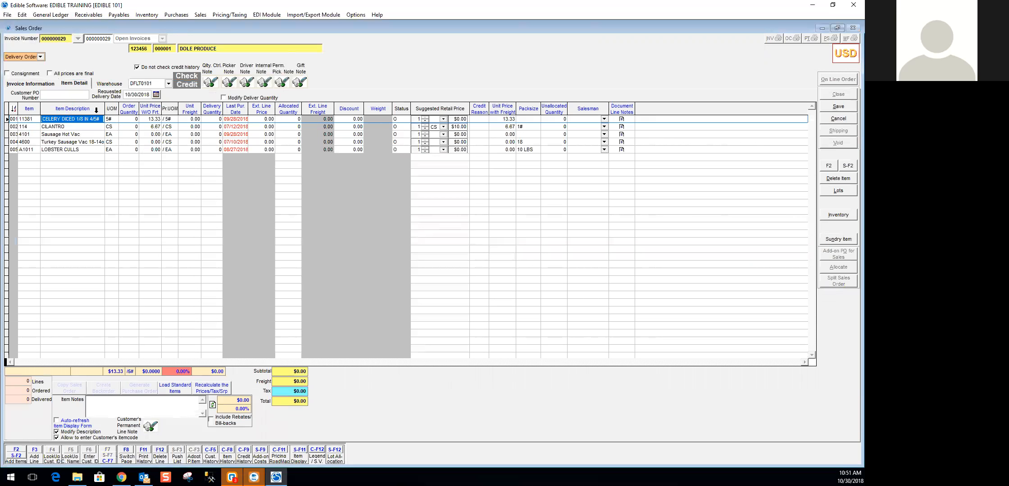
left_click(843, 241)
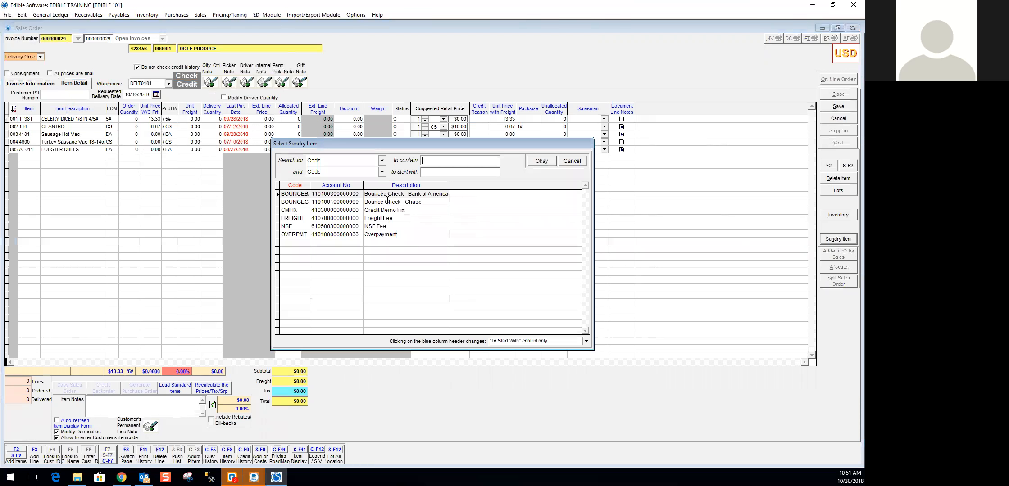
left_click(391, 203)
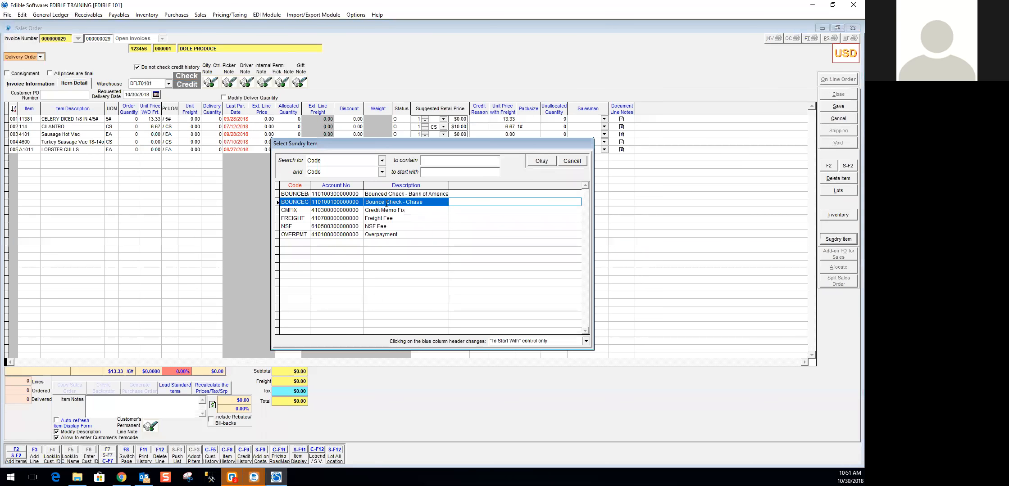
double_click(386, 203)
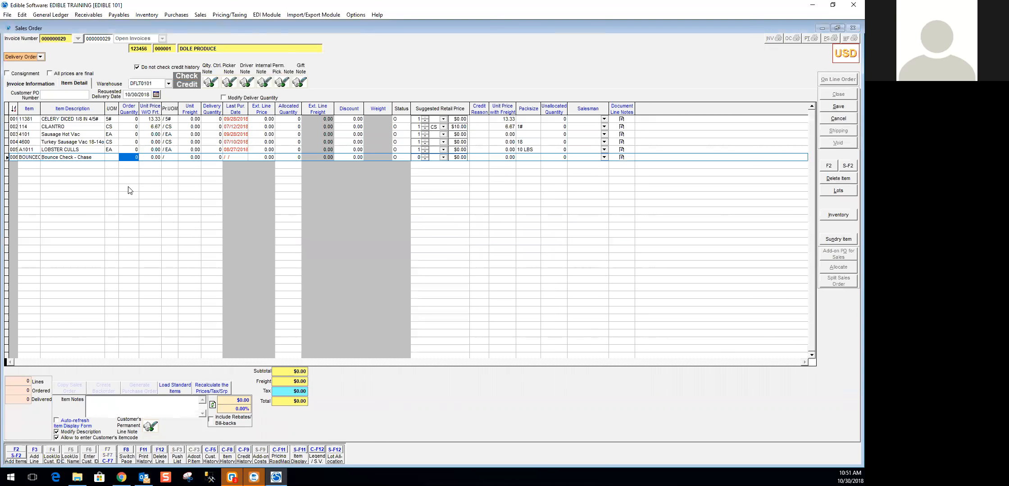
type("183")
key("Tab")
type("30")
key("Tab")
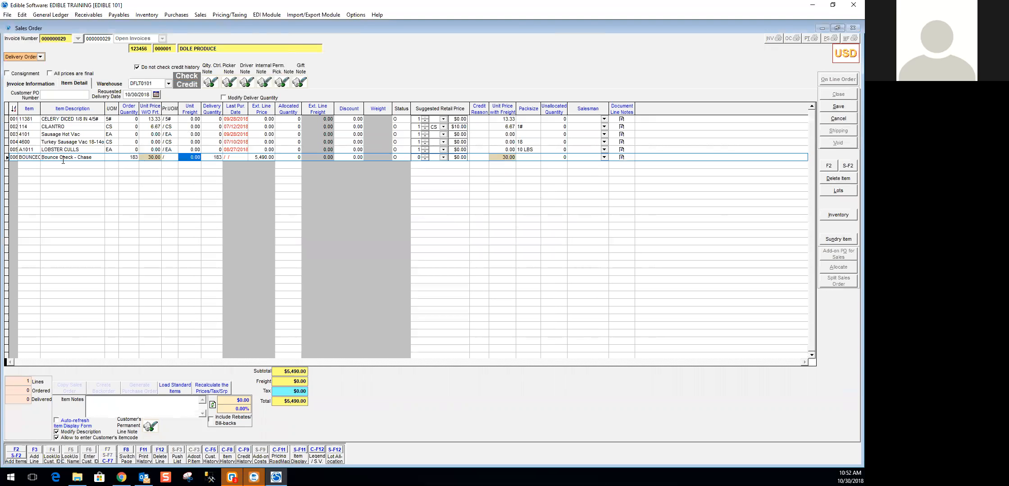
- Set the Bounce Check - Chase line to an order quantity of 1 and a unit price of 183.30
left_click(130, 157)
type("1")
key("Tab")
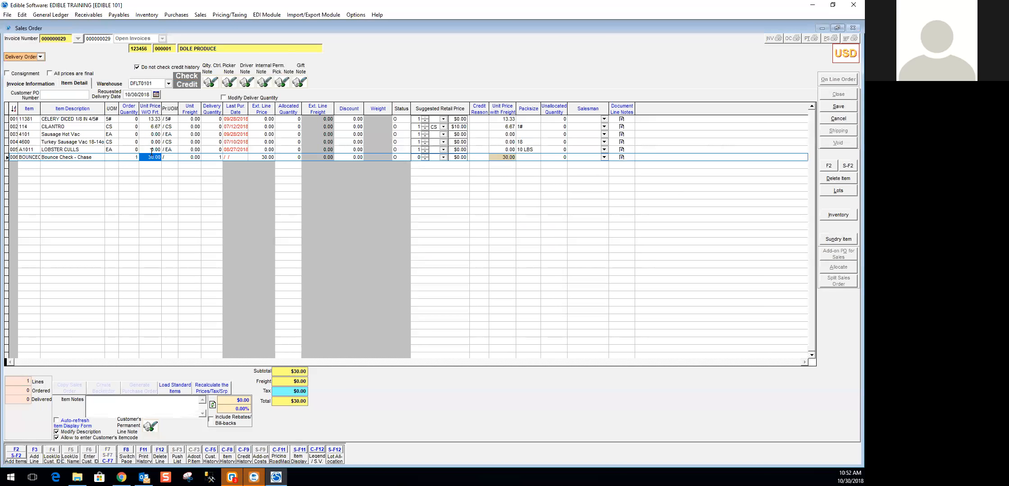
type("183.30")
key("Tab")
left_click(270, 157)
- Add the sundry item NSF Fee with quantity 1 and a unit price of 100, and save the sales order
left_click(838, 239)
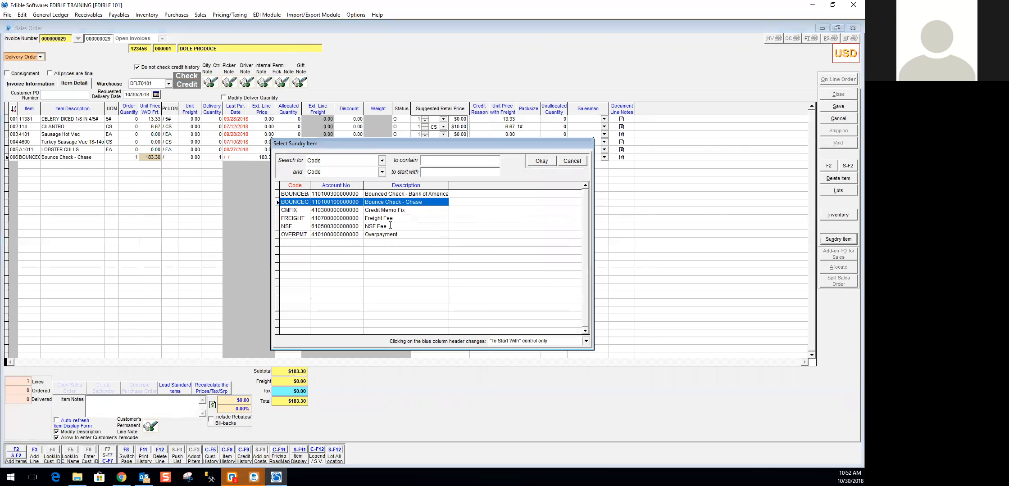
left_click(390, 226)
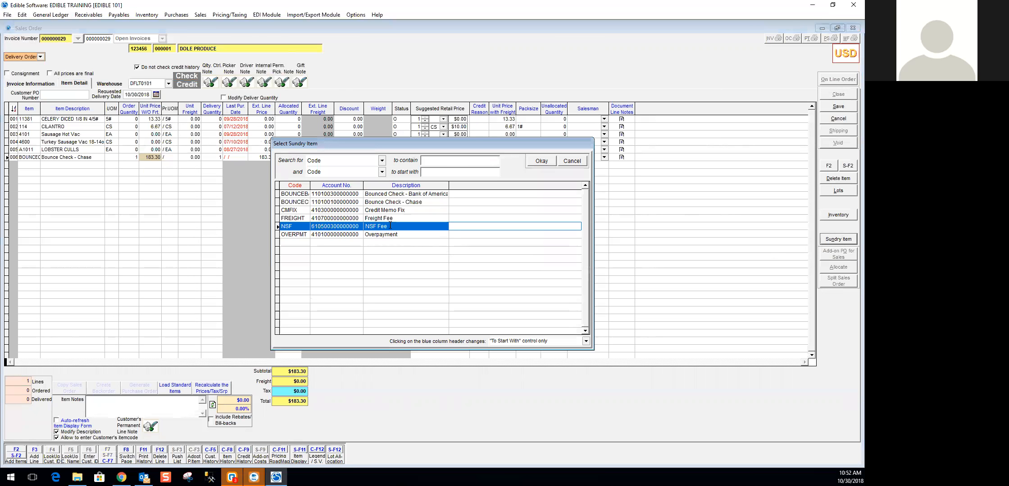
double_click(390, 226)
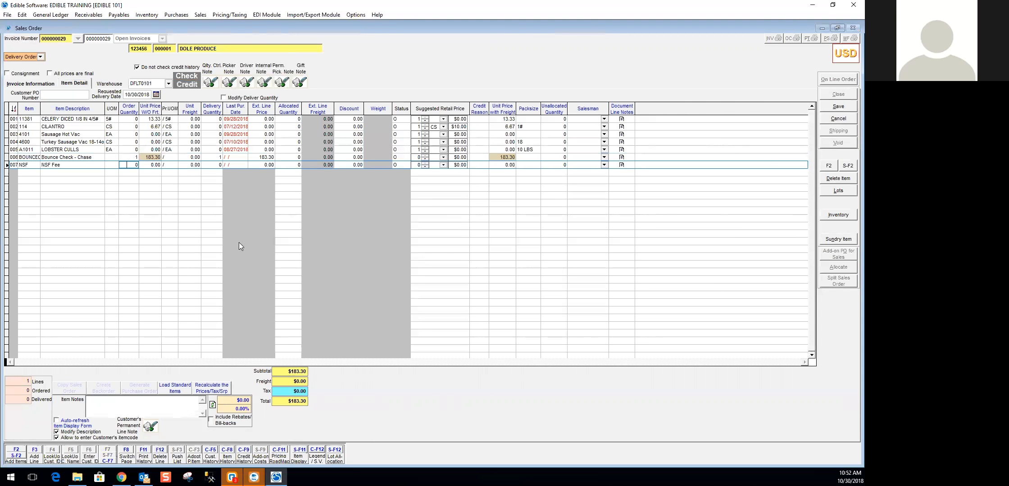
type("1")
key("Tab")
type("100")
key("Tab")
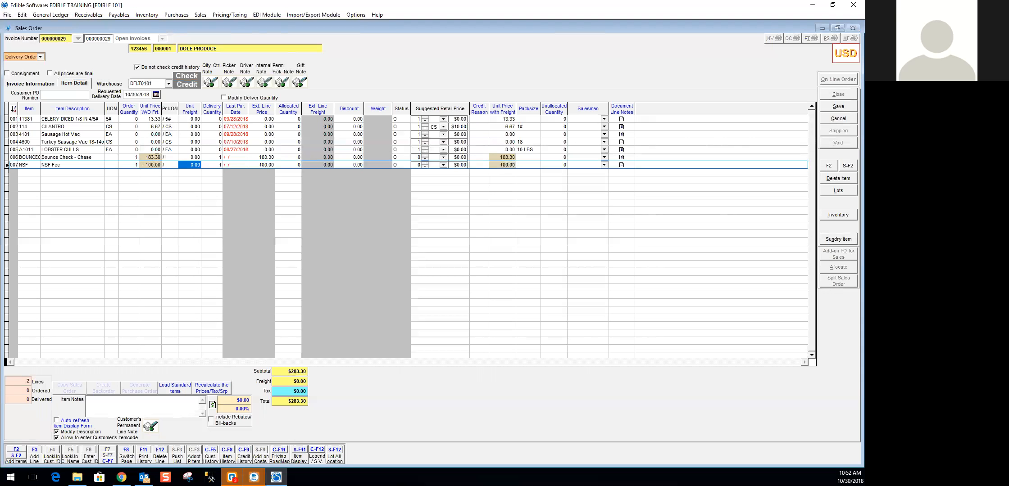
left_click(838, 106)
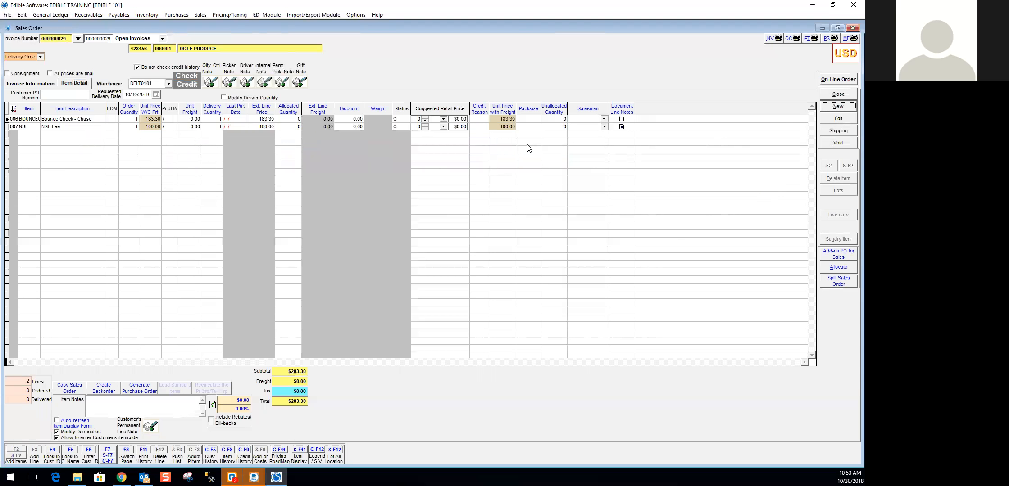
- Mark the Dole Produce invoice as shipped and billed from the order's Shipping window, and close that window
left_click(849, 132)
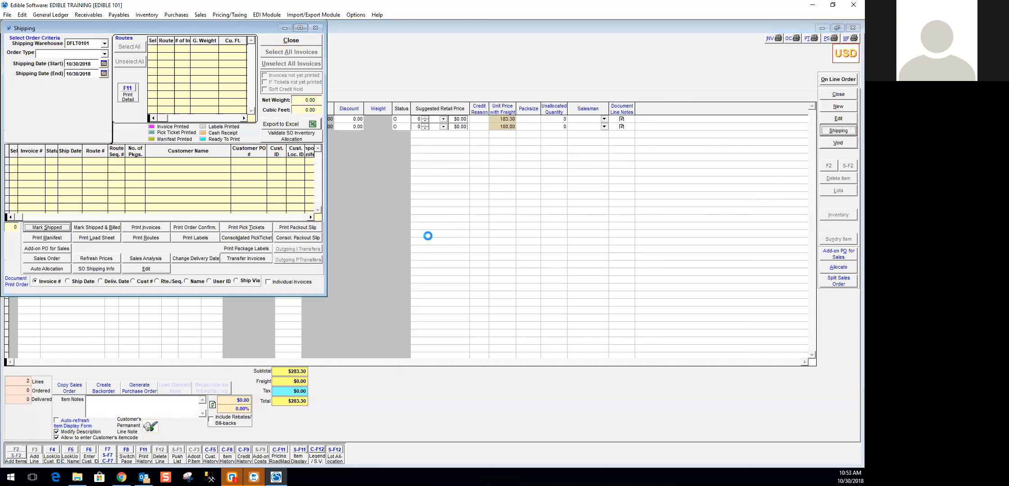
left_click(105, 228)
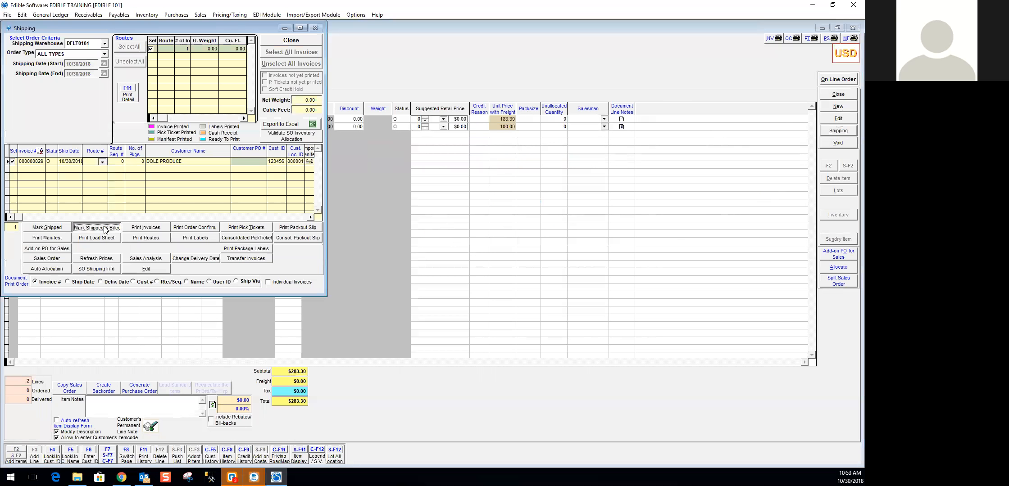
left_click(452, 268)
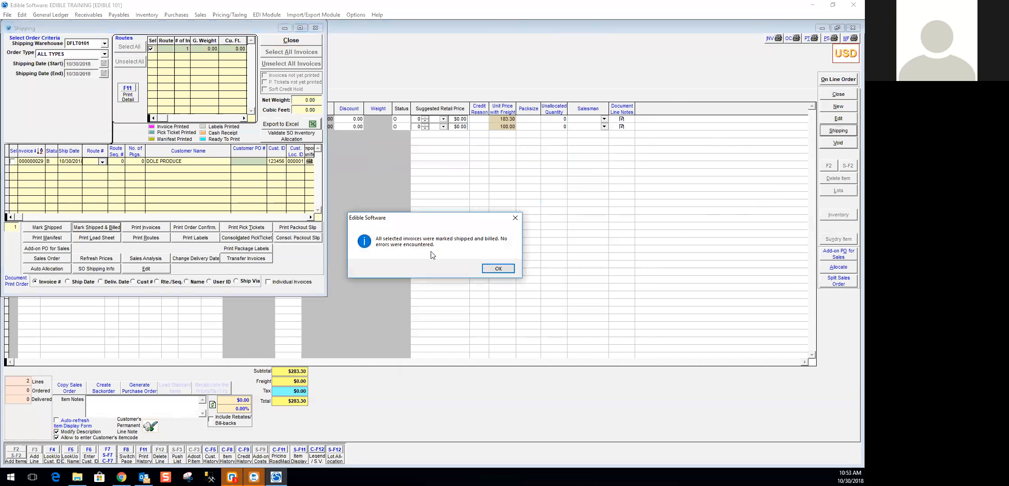
left_click(498, 268)
left_click(291, 40)
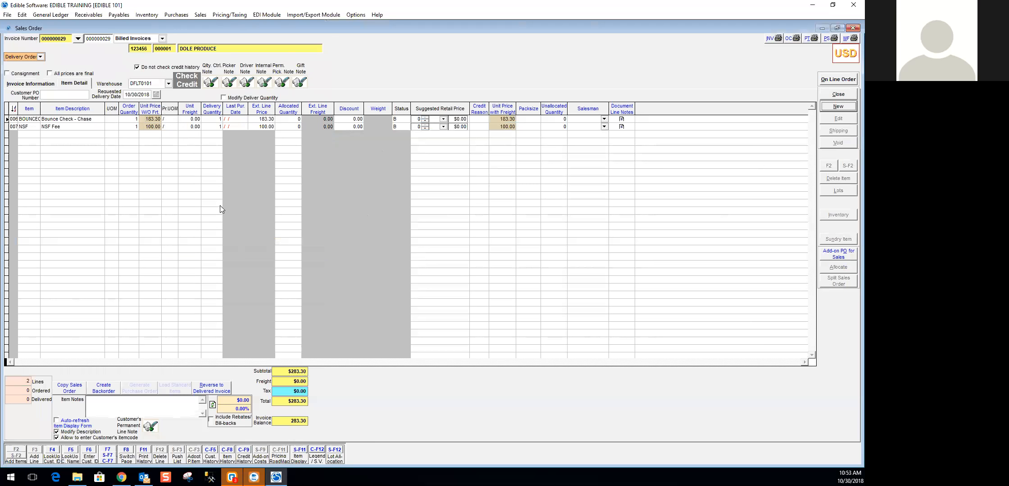
- Close the sales order and open the customer ledger from Dole Produce's accounting information
left_click(847, 95)
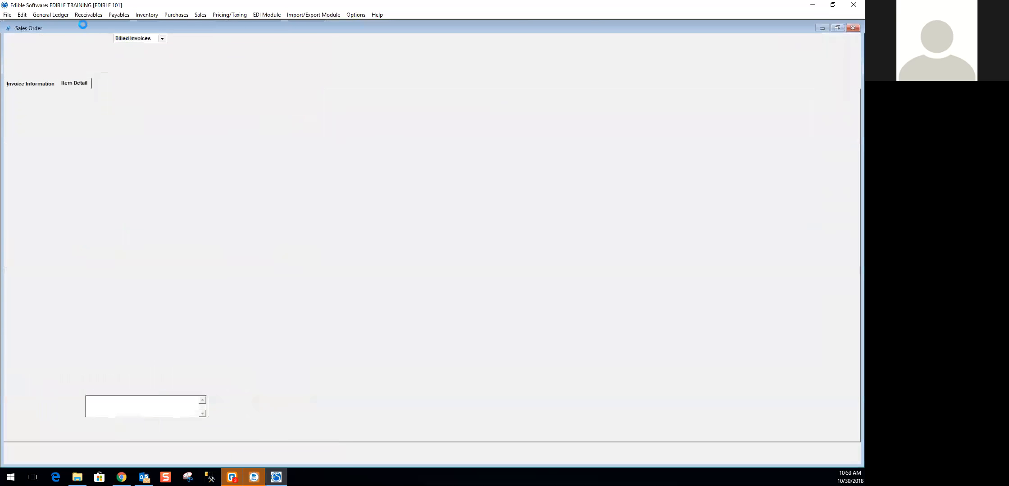
left_click(92, 15)
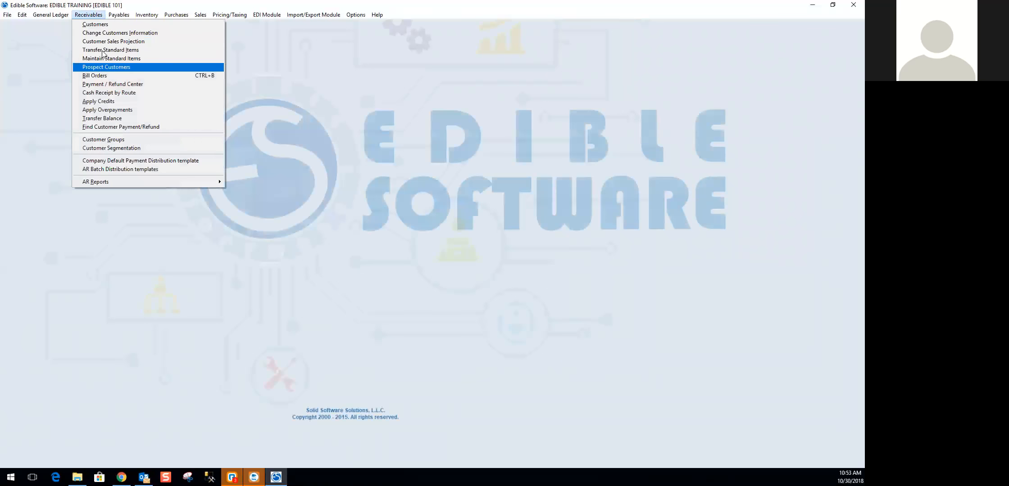
left_click(100, 26)
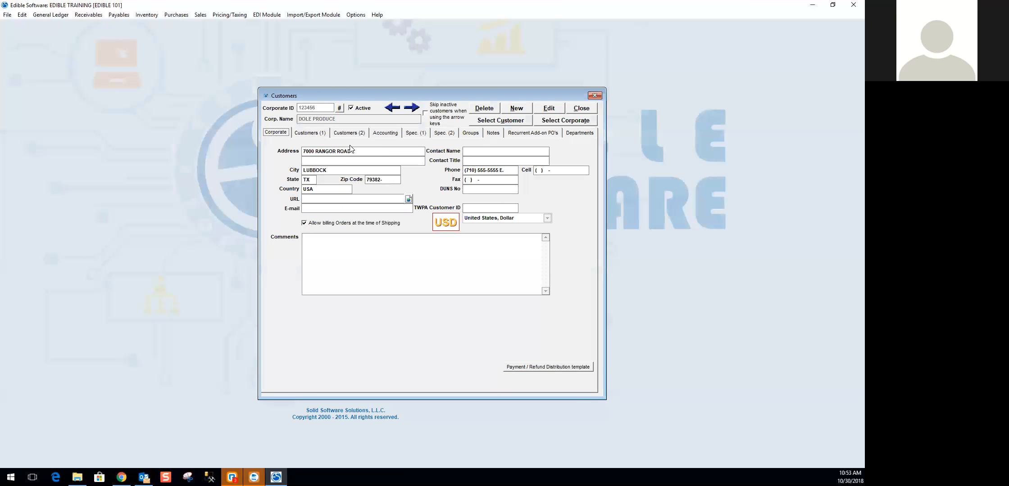
left_click(397, 133)
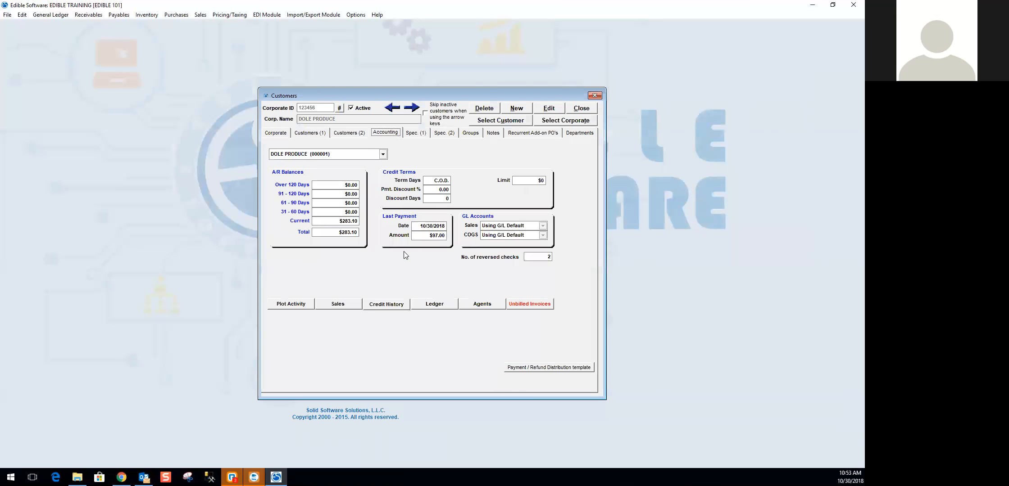
left_click(440, 302)
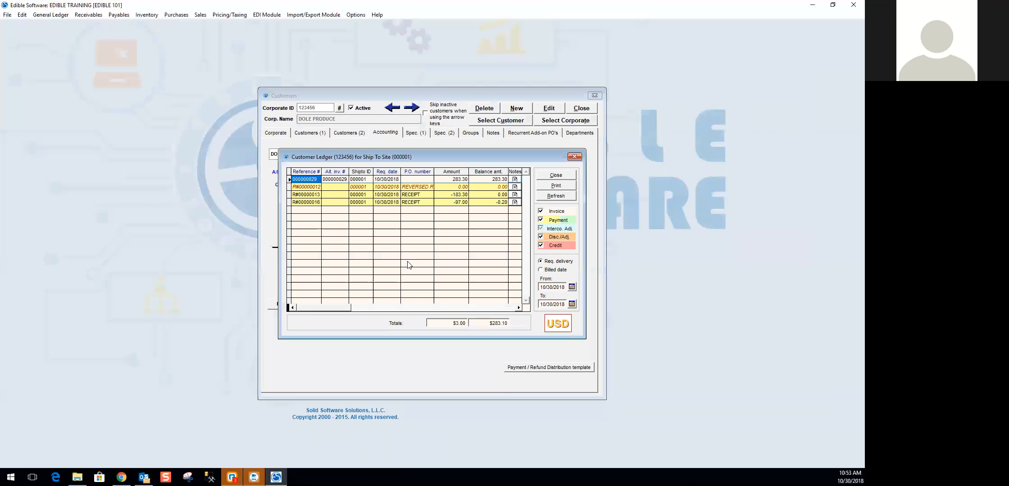
- Review the line details of the newly billed invoice in the ledger, and close the ledger and the customer record
left_click(458, 180)
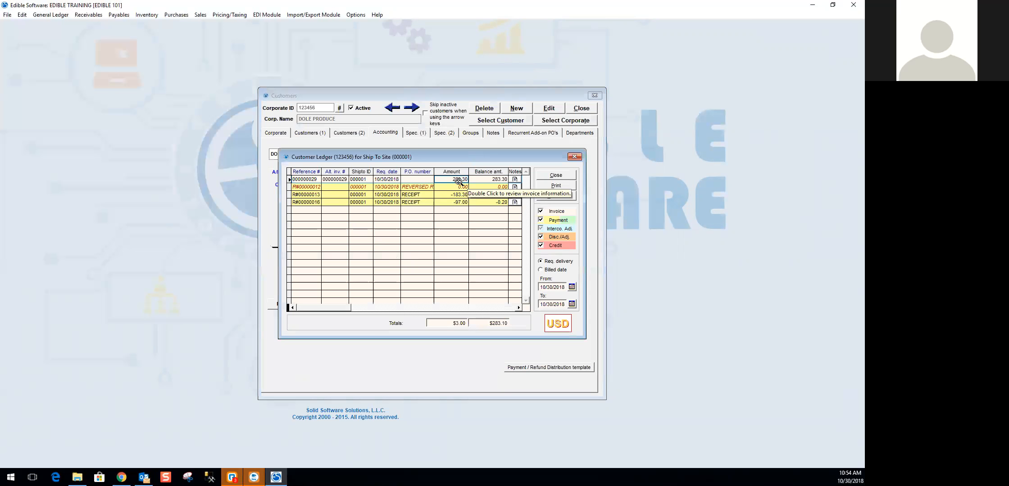
double_click(449, 179)
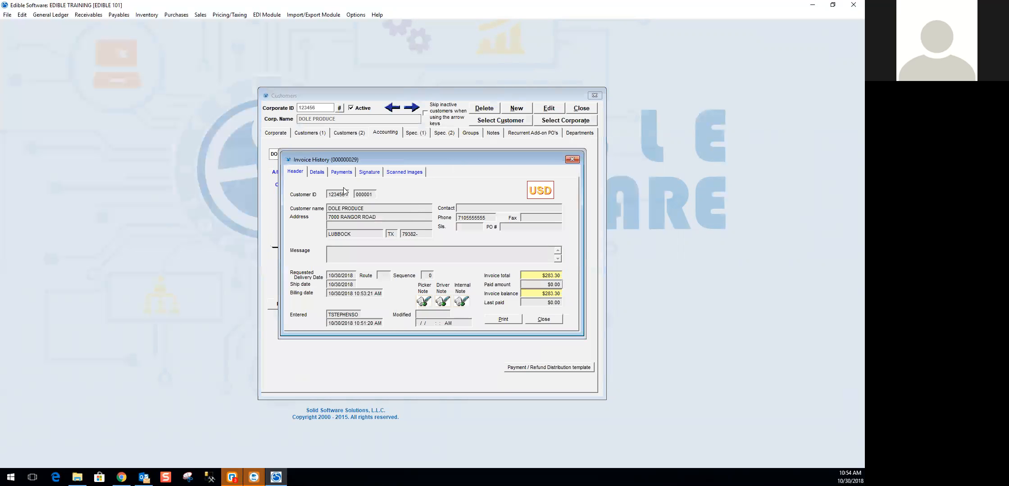
left_click(316, 172)
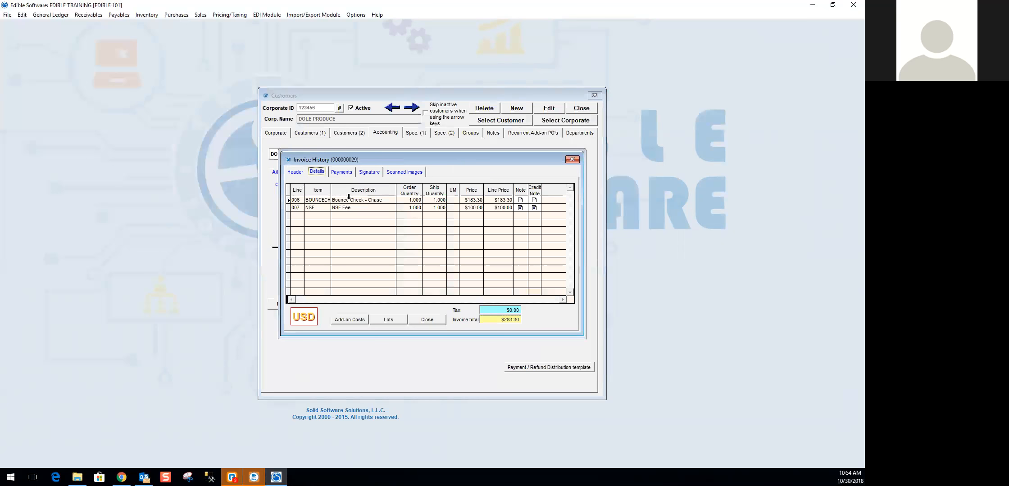
left_click(435, 321)
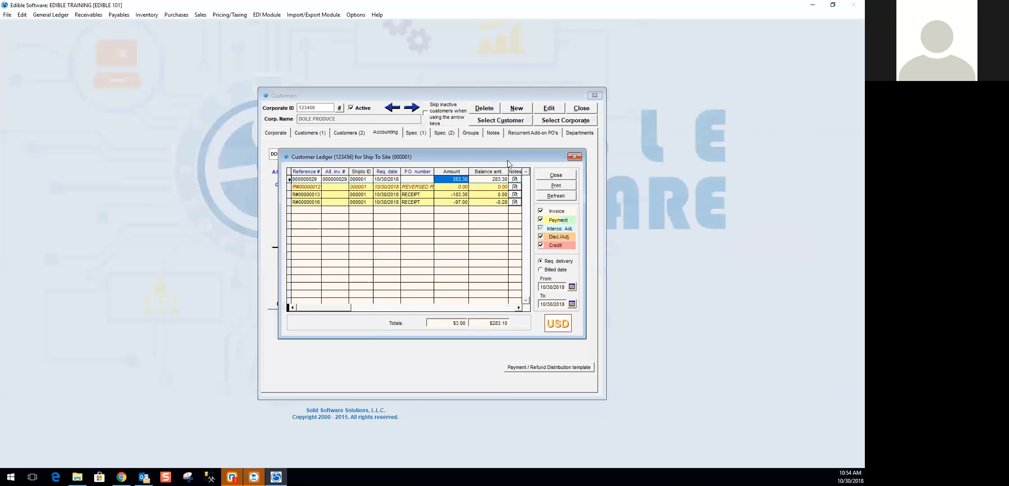
left_click(554, 176)
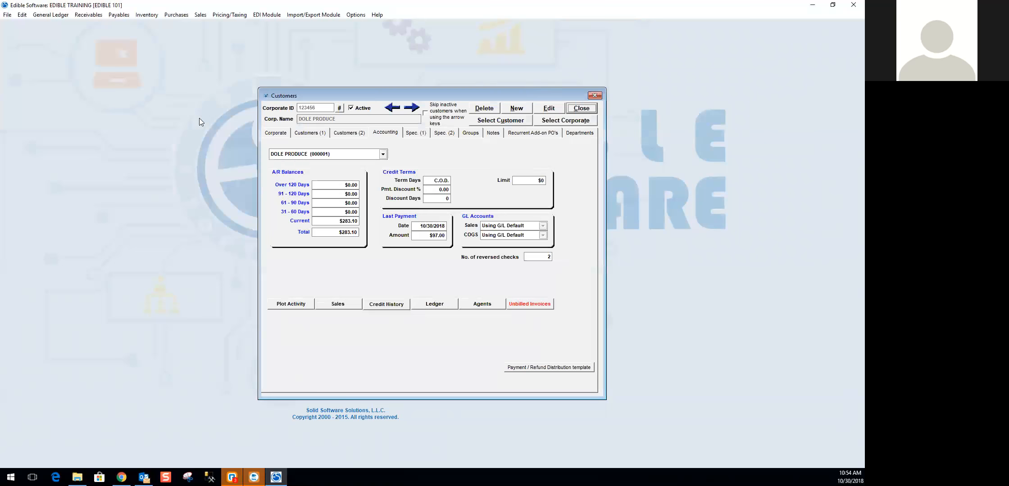
left_click(580, 108)
left_click(92, 16)
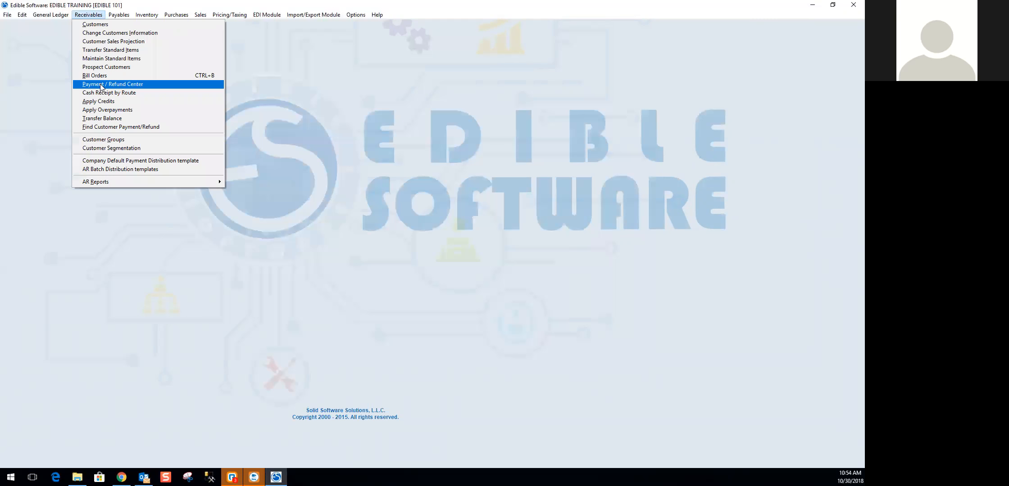
left_click(566, 83)
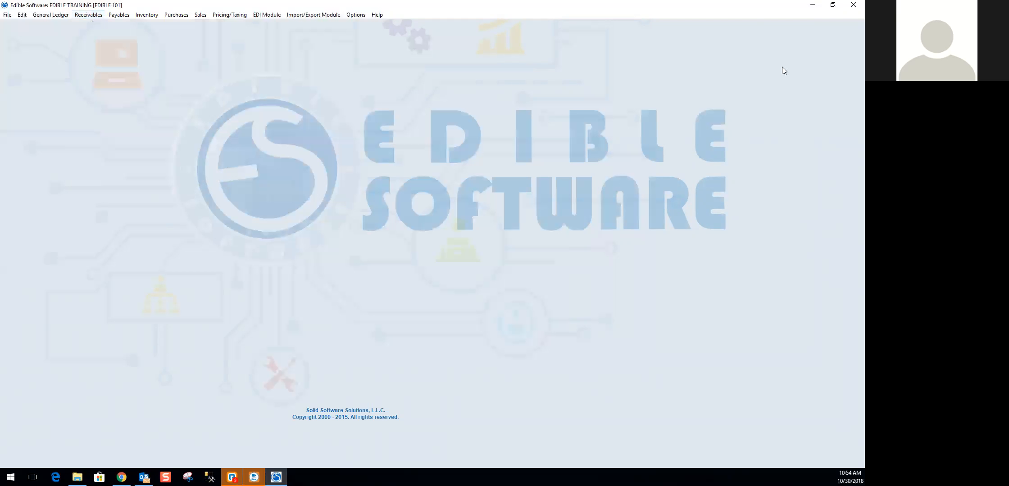